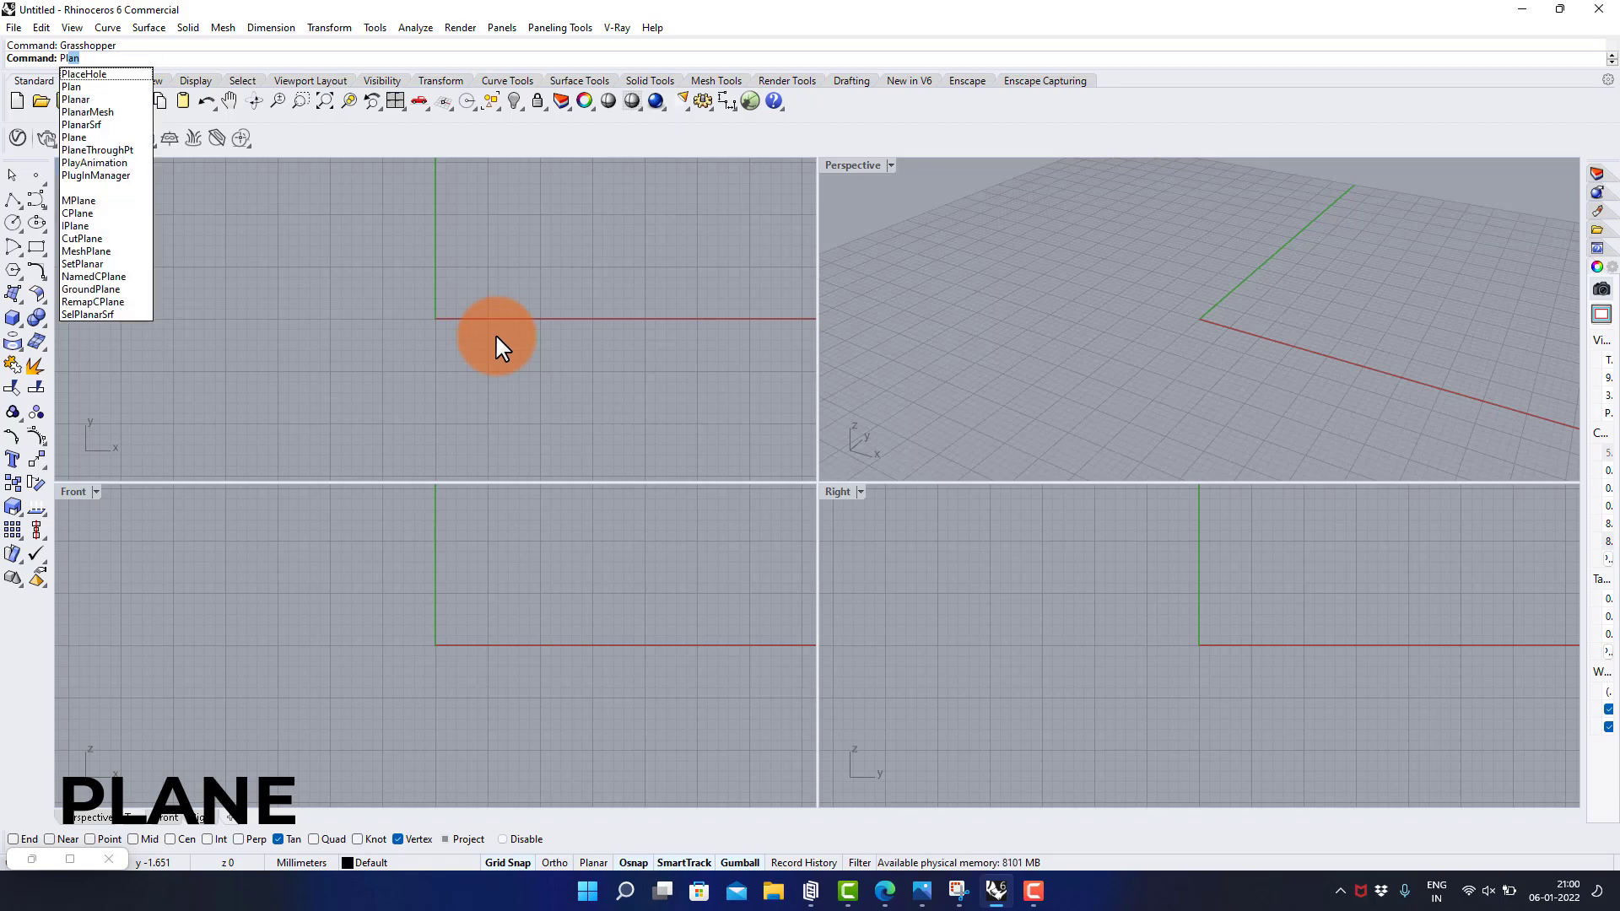
# Draw a rectangular plane surface in the Top viewport from the origin, about 70 mm along Y
pyautogui.write('ane')
pyautogui.press('Return')
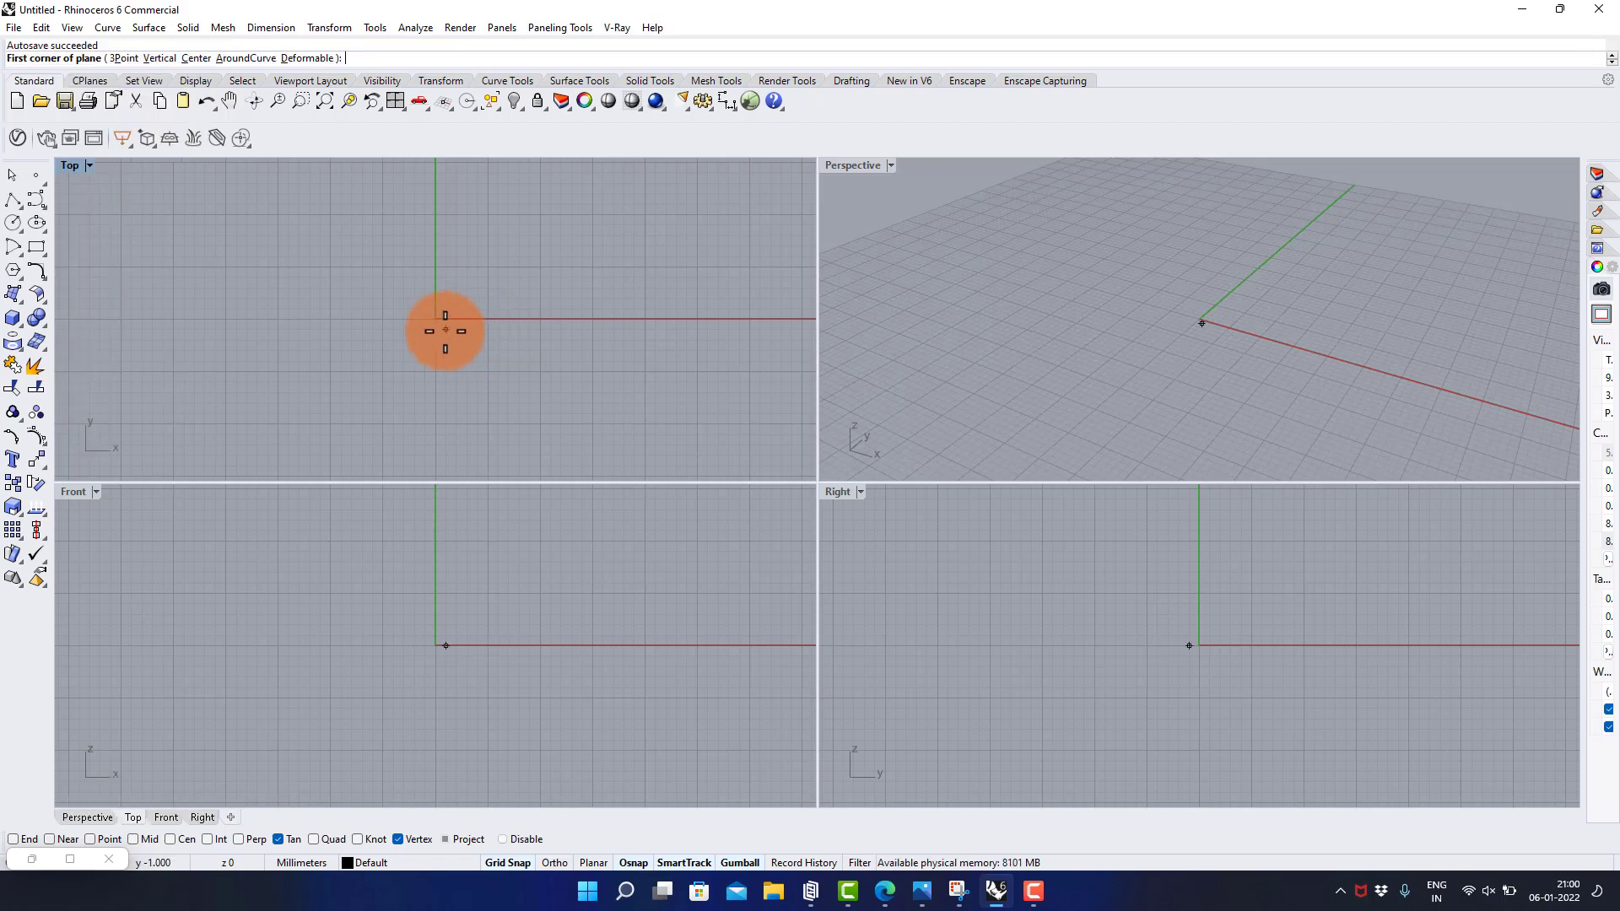
pyautogui.click(437, 318)
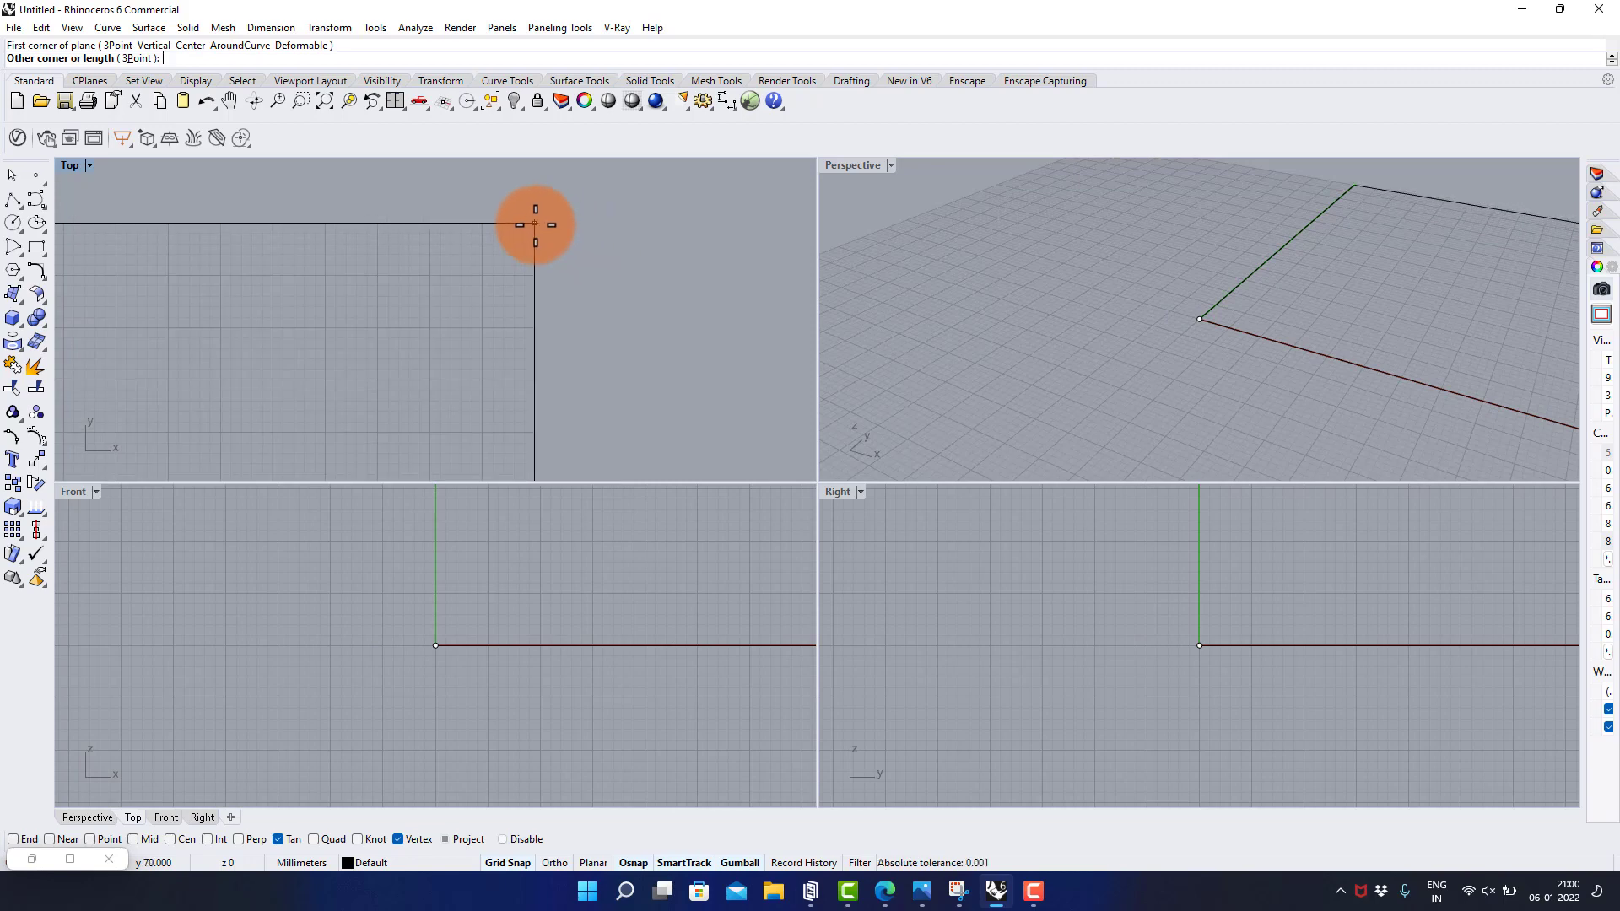
pyautogui.click(535, 223)
# Maximize the Perspective viewport and set its display mode to Shaded
pyautogui.click(892, 166)
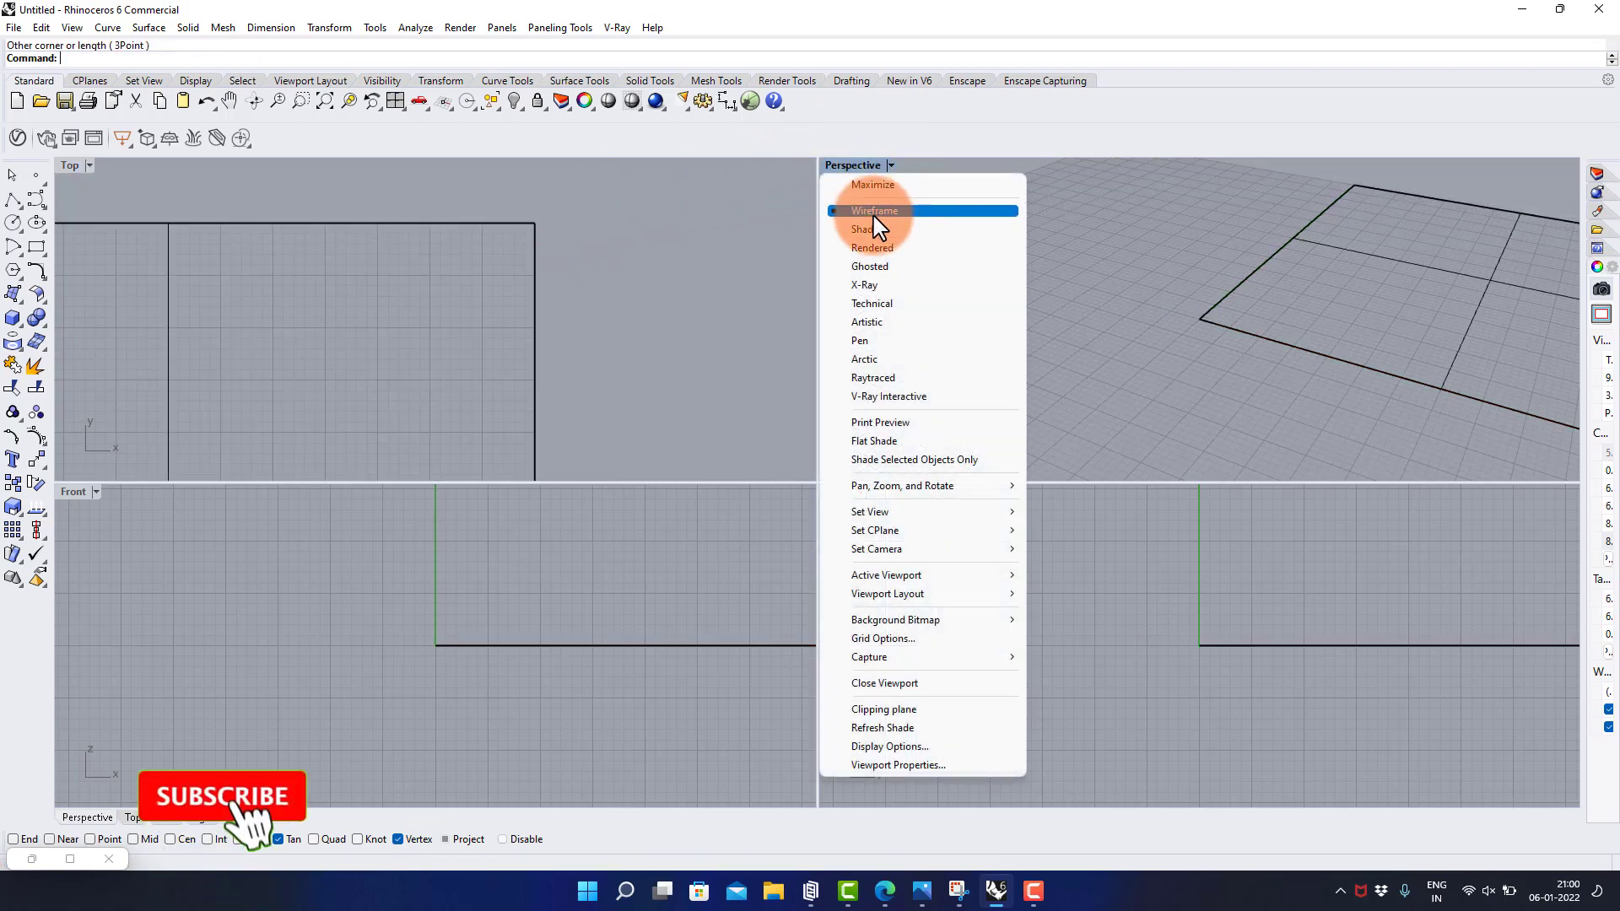
pyautogui.click(895, 245)
pyautogui.doubleClick(837, 166)
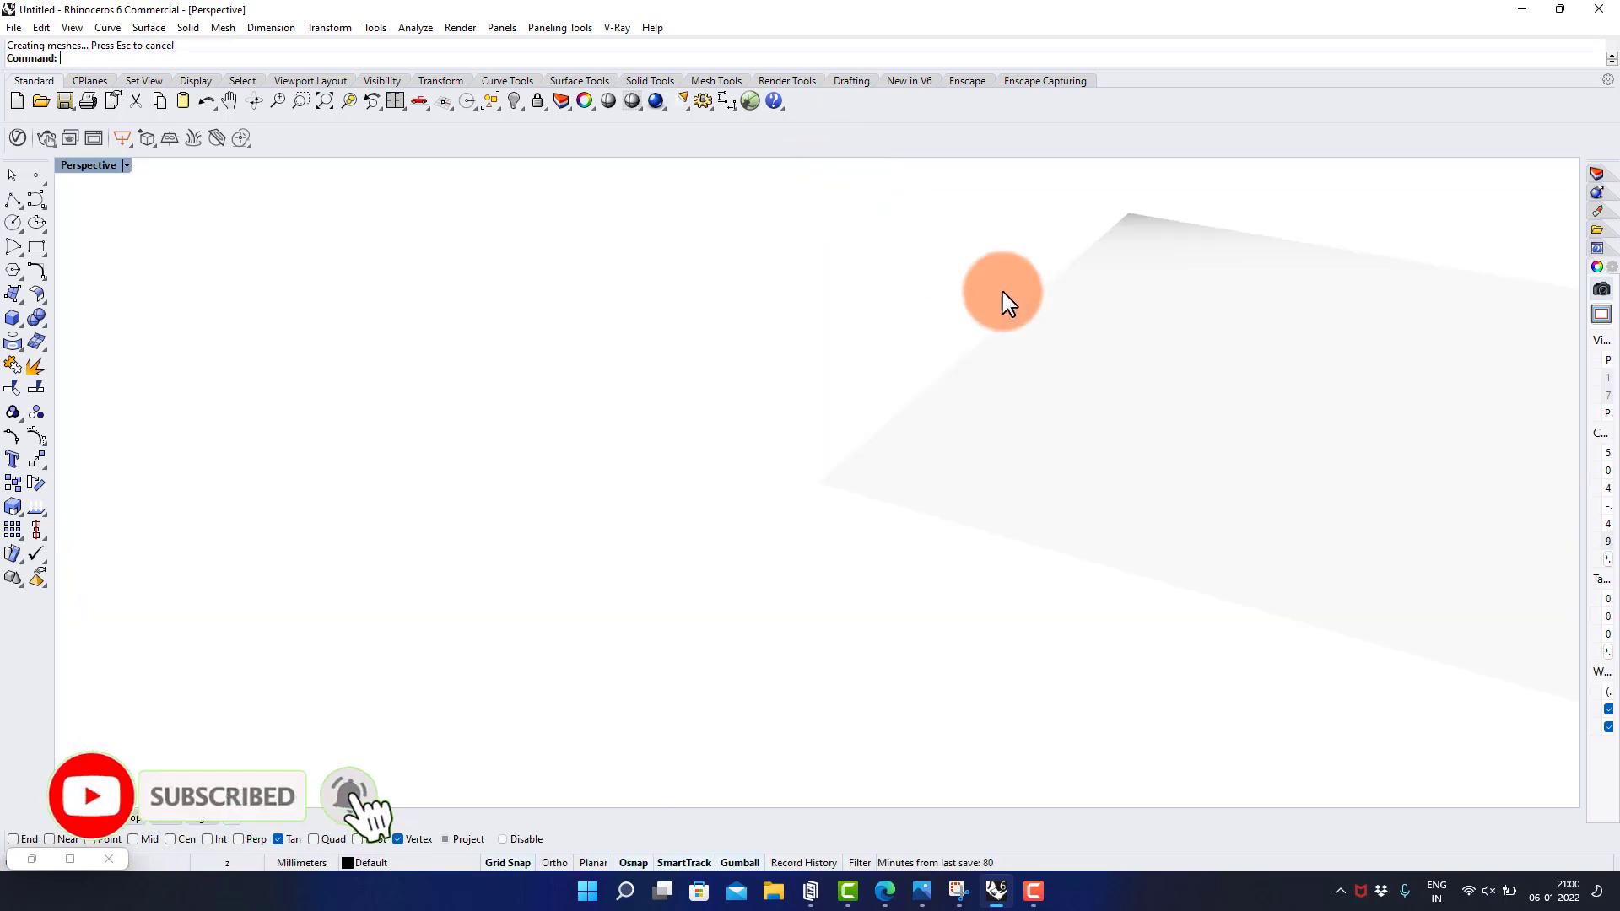
pyautogui.keyDown('shift'); pyautogui.moveTo(878, 313); pyautogui.dragTo(495, 315, button='right'); pyautogui.keyUp('shift')
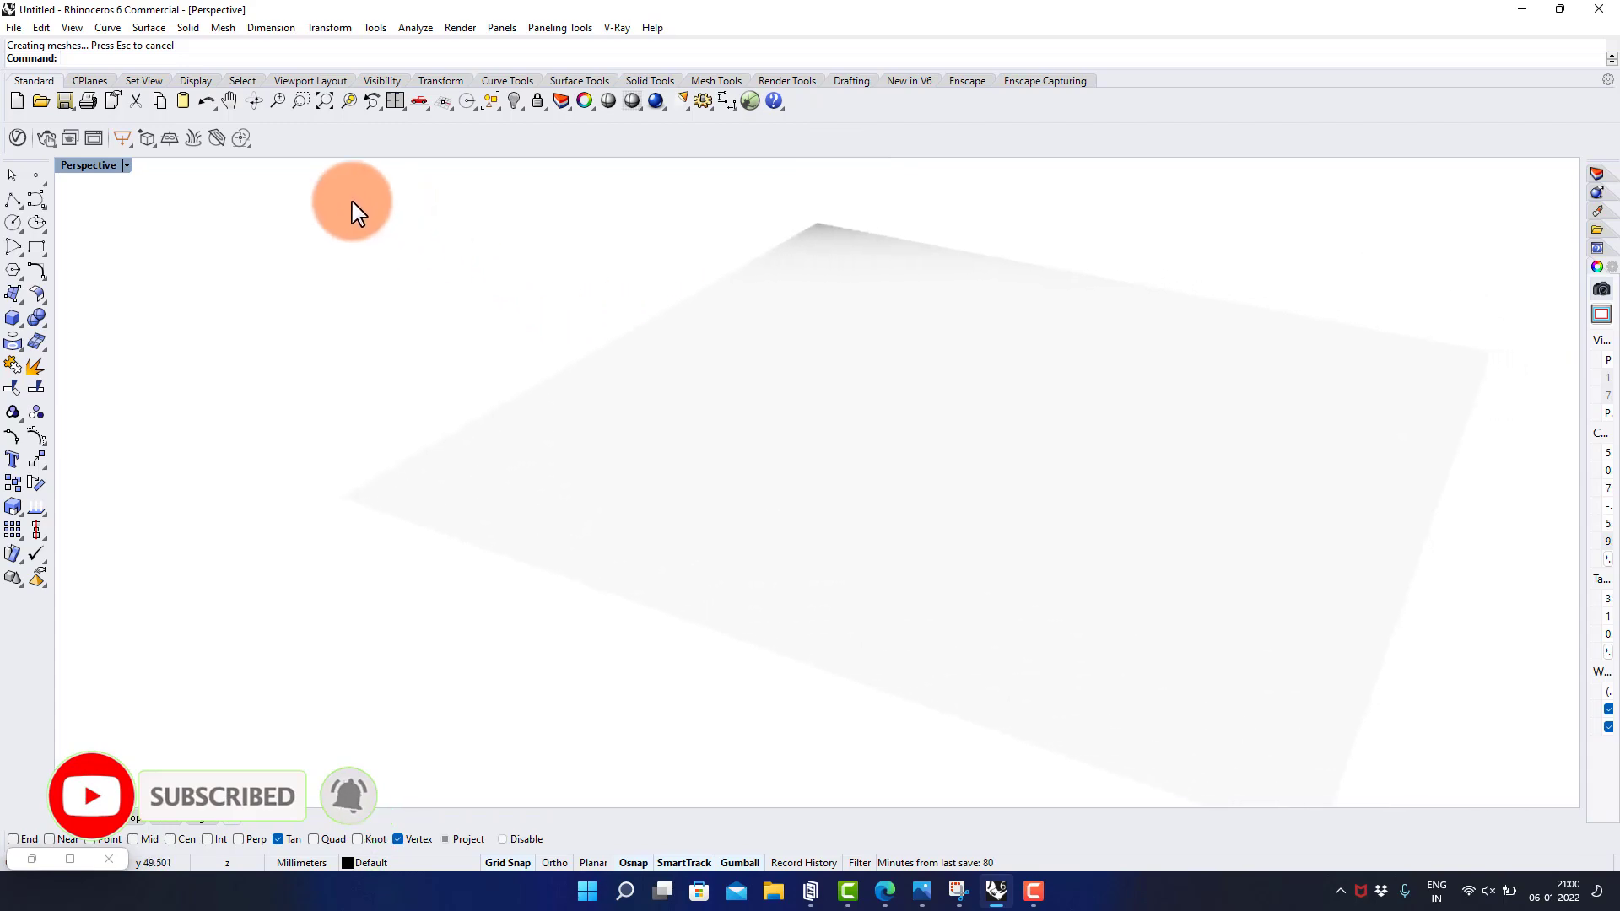
pyautogui.click(128, 166)
pyautogui.click(127, 208)
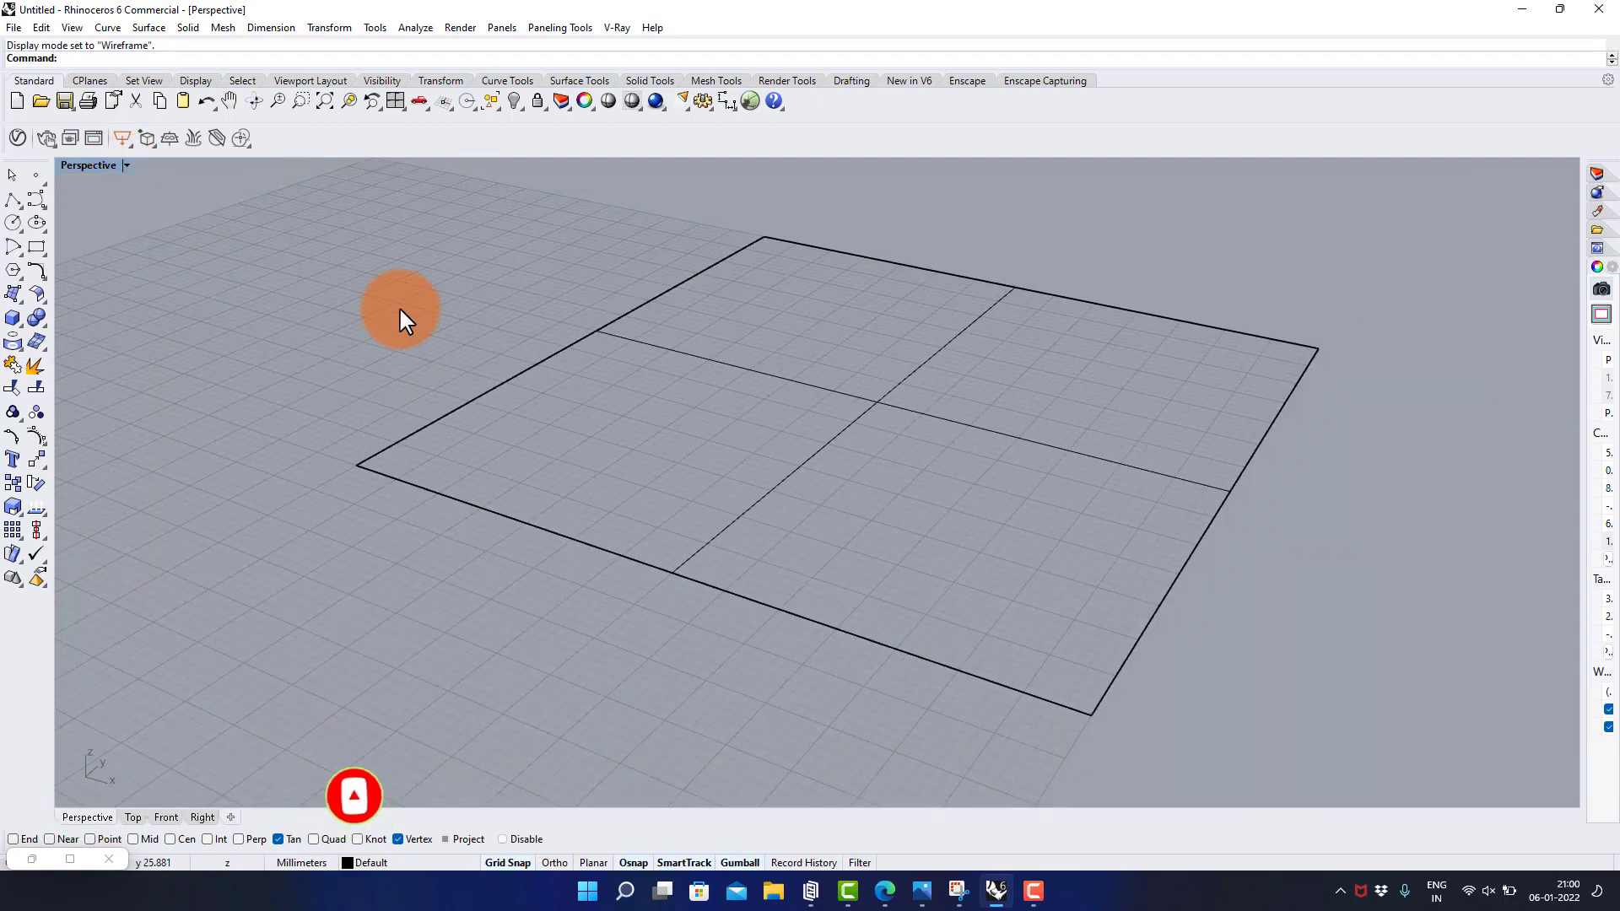
pyautogui.click(126, 165)
pyautogui.click(143, 226)
# Rebuild the plane surface with a point count of 4 in both U and V, keeping degree 3
pyautogui.scroll(-2, 702, 367)
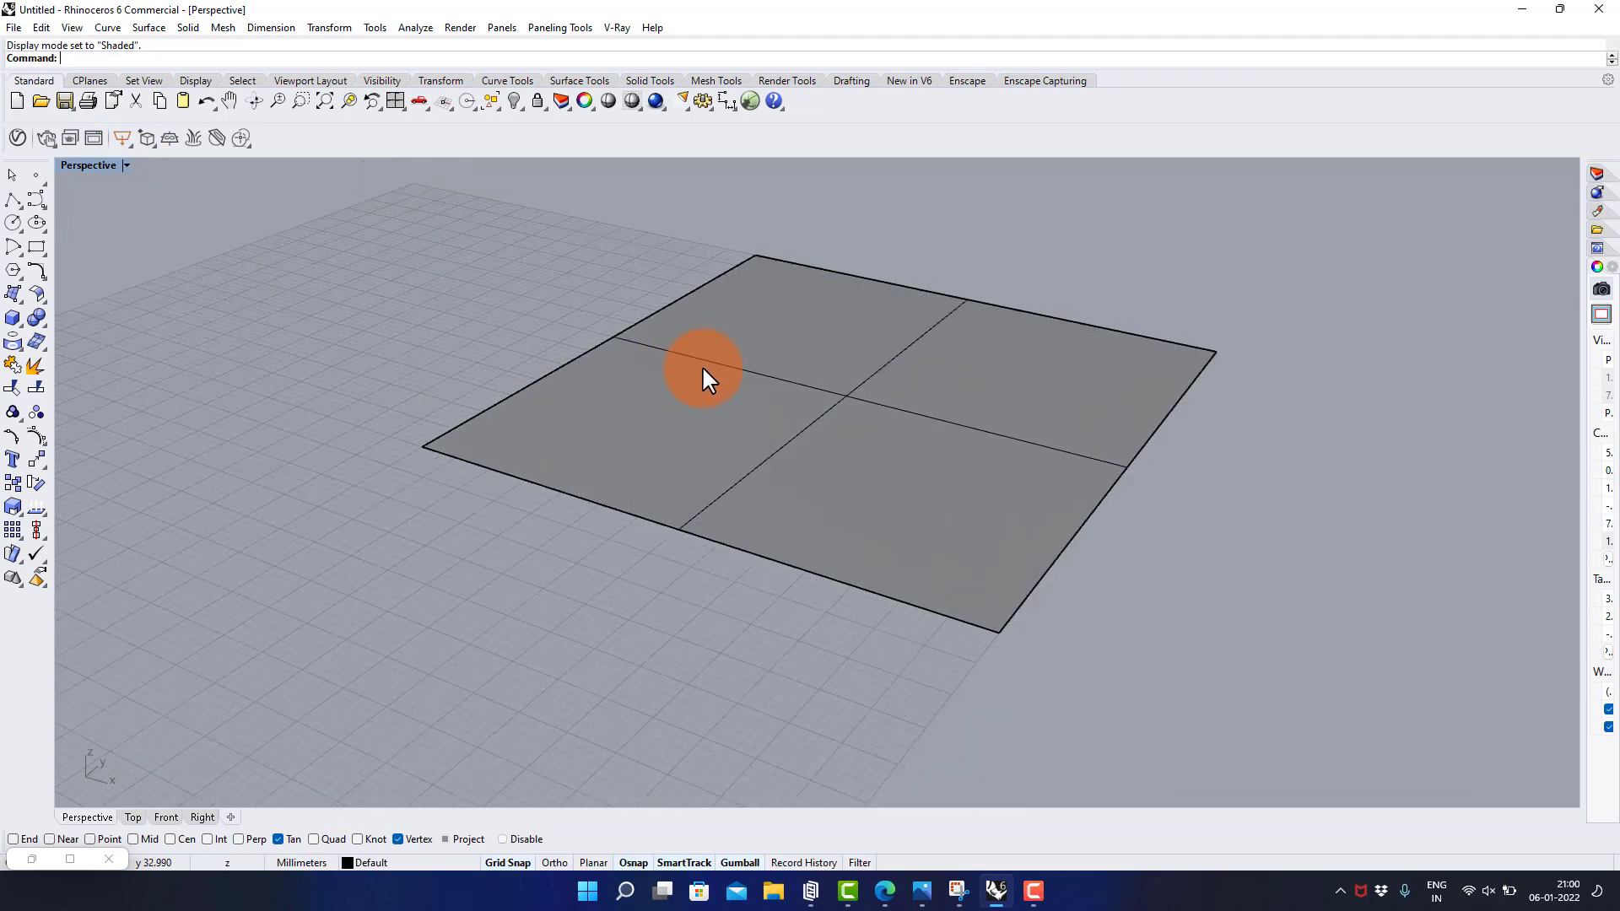
pyautogui.scroll(1, 753, 396)
pyautogui.click(791, 396)
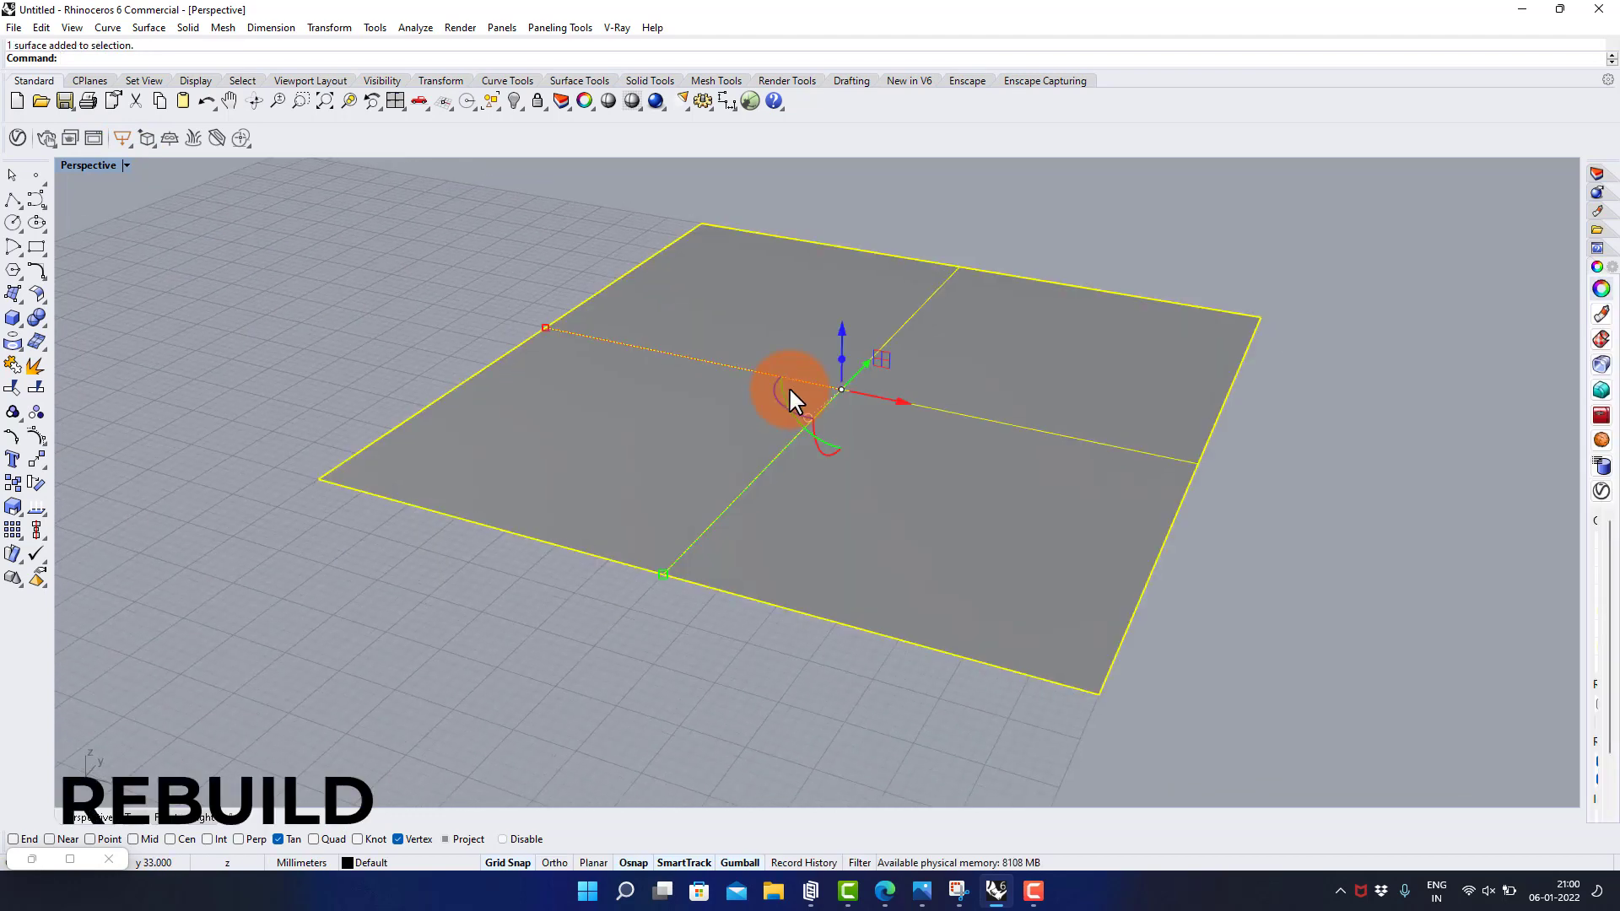
pyautogui.press('Return')
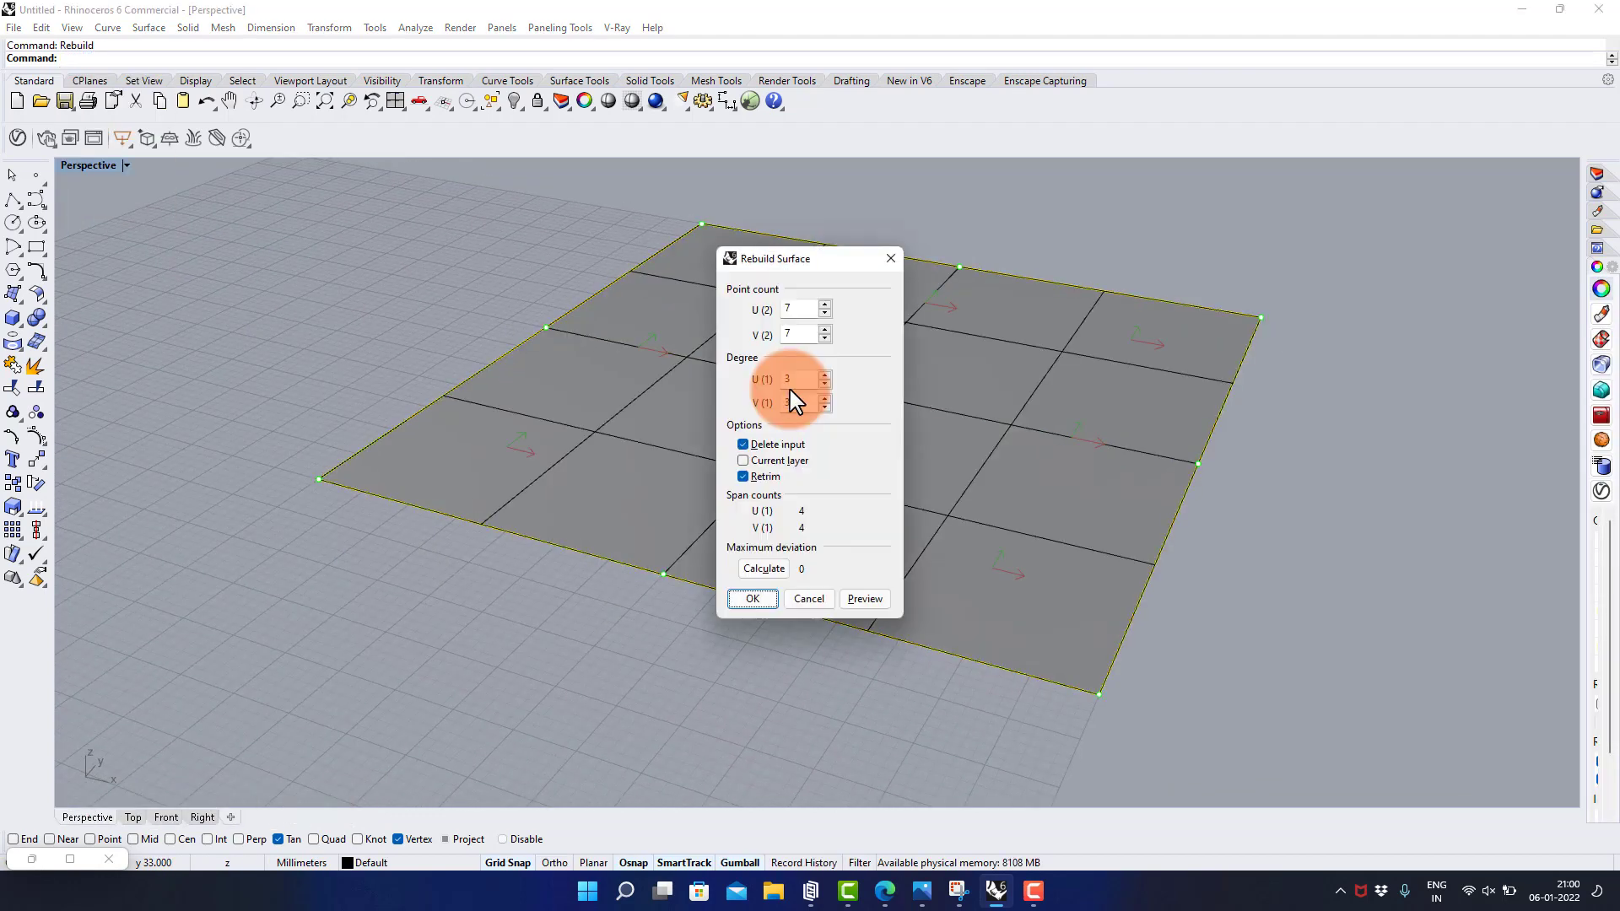
pyautogui.moveTo(803, 312); pyautogui.dragTo(753, 338)
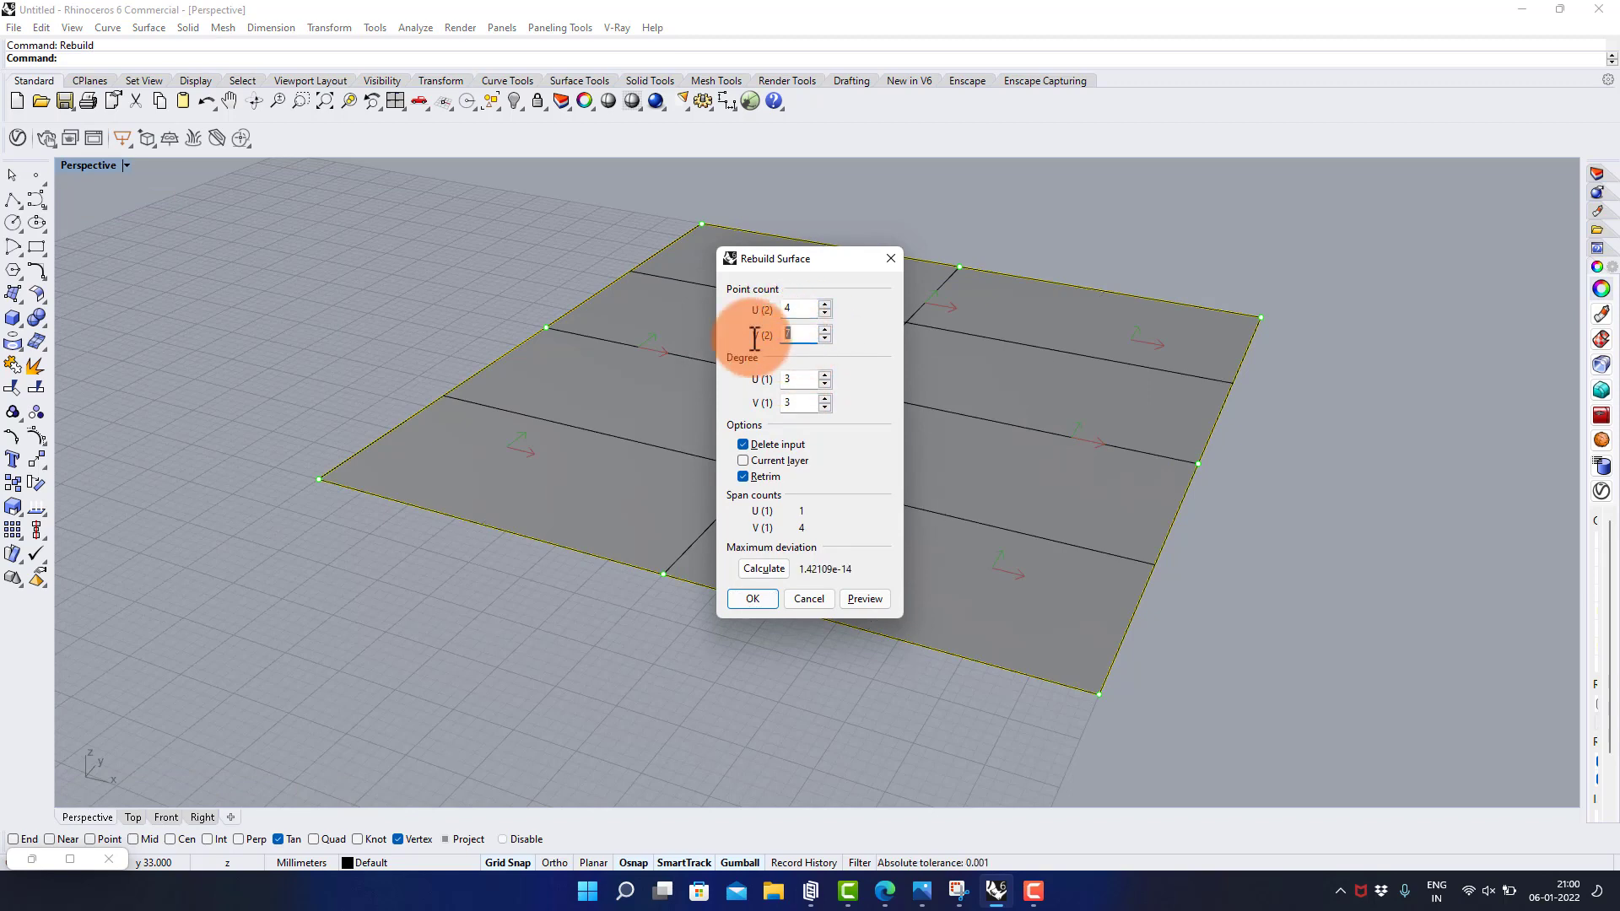
pyautogui.write('4')
pyautogui.click(751, 596)
pyautogui.scroll(-4, 762, 453)
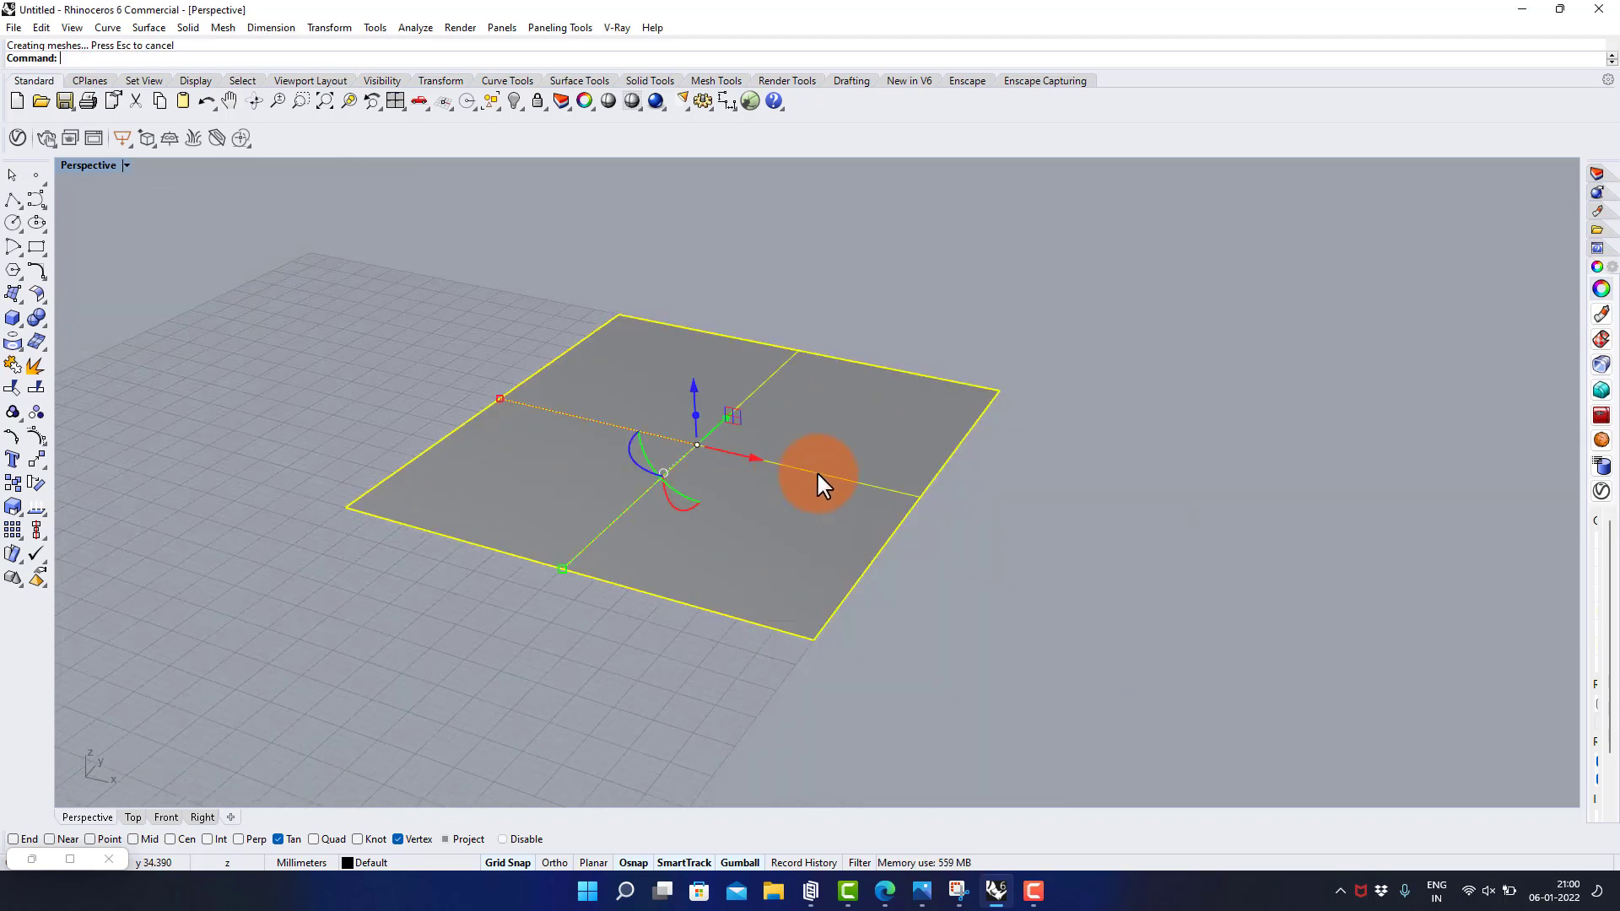
pyautogui.scroll(4, 806, 470)
pyautogui.click(1105, 362)
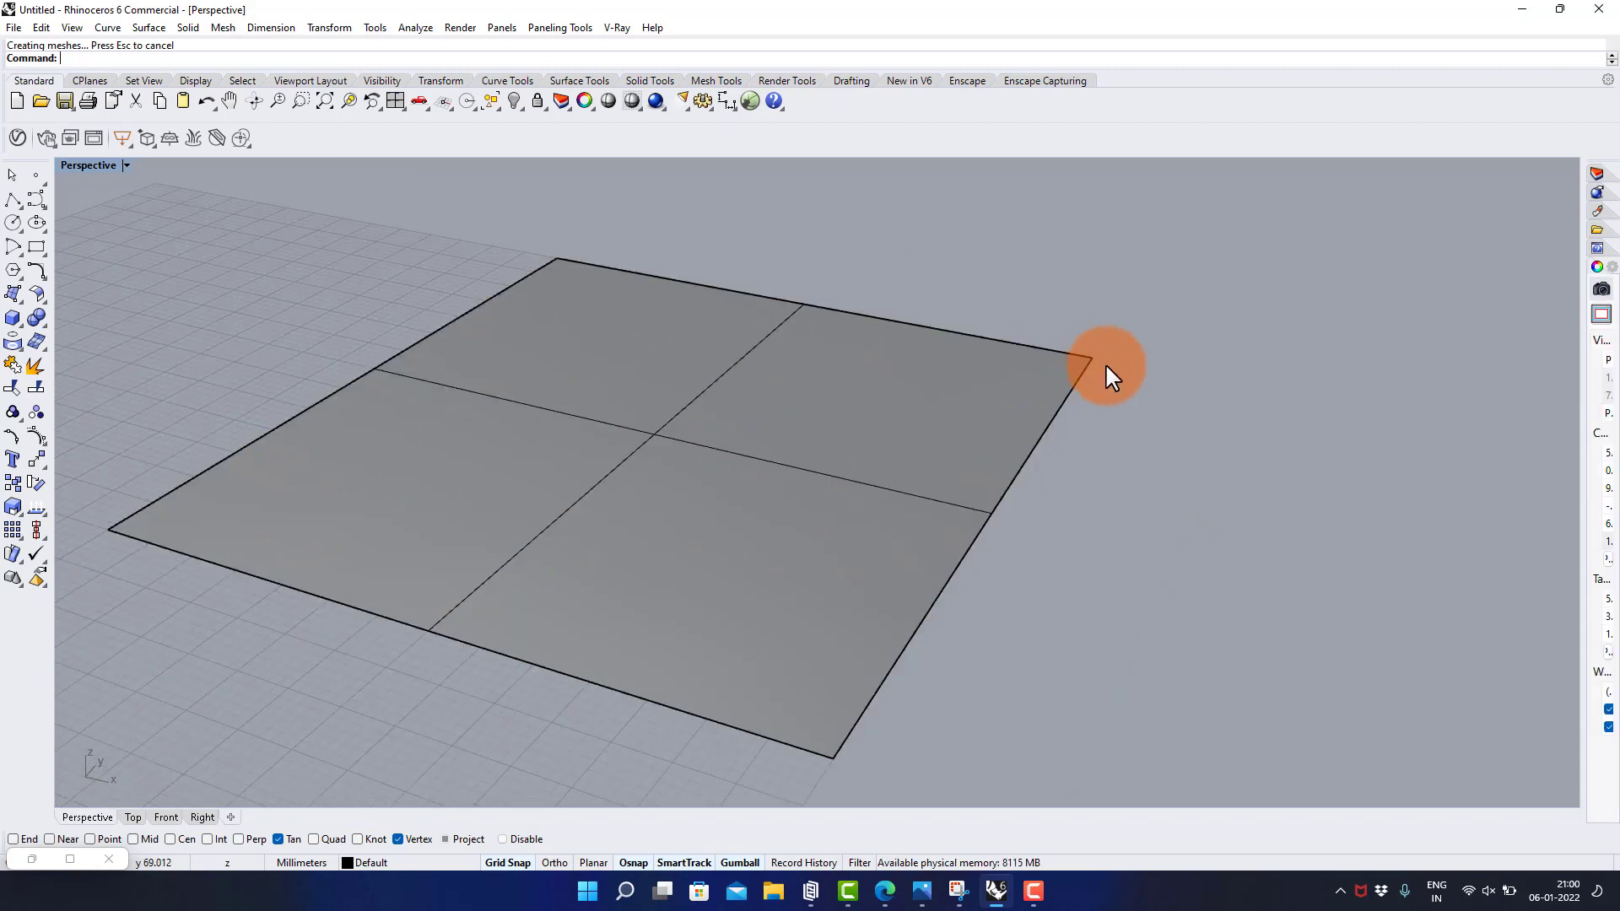
# Turn on the control points of the rebuilt surface with PointsOn
pyautogui.click(1081, 373)
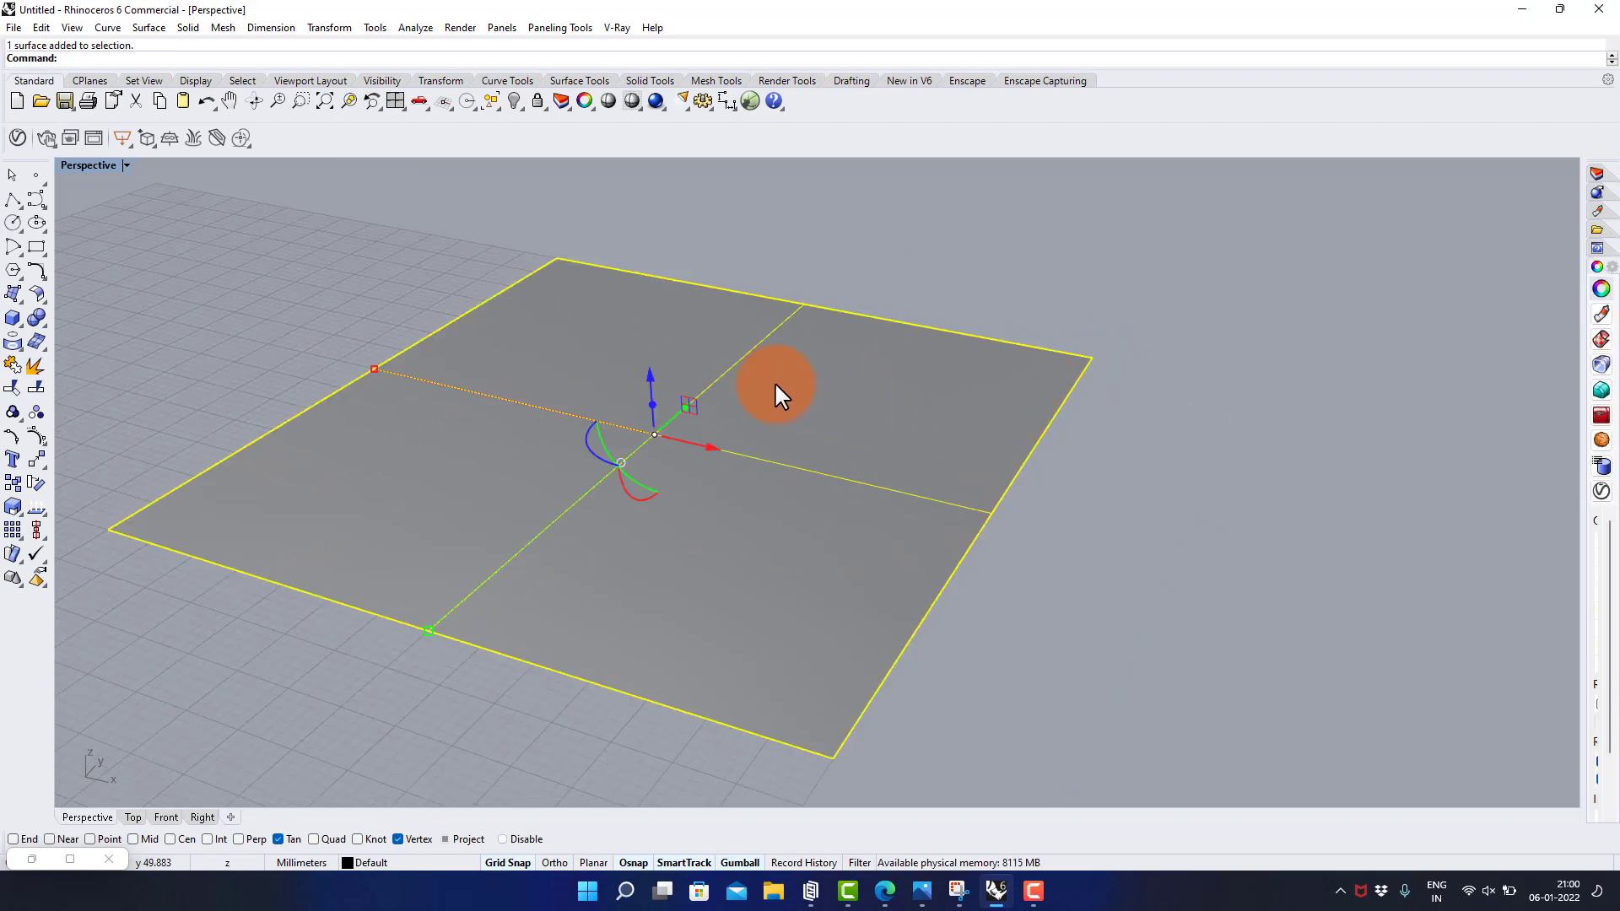
pyautogui.write('P')
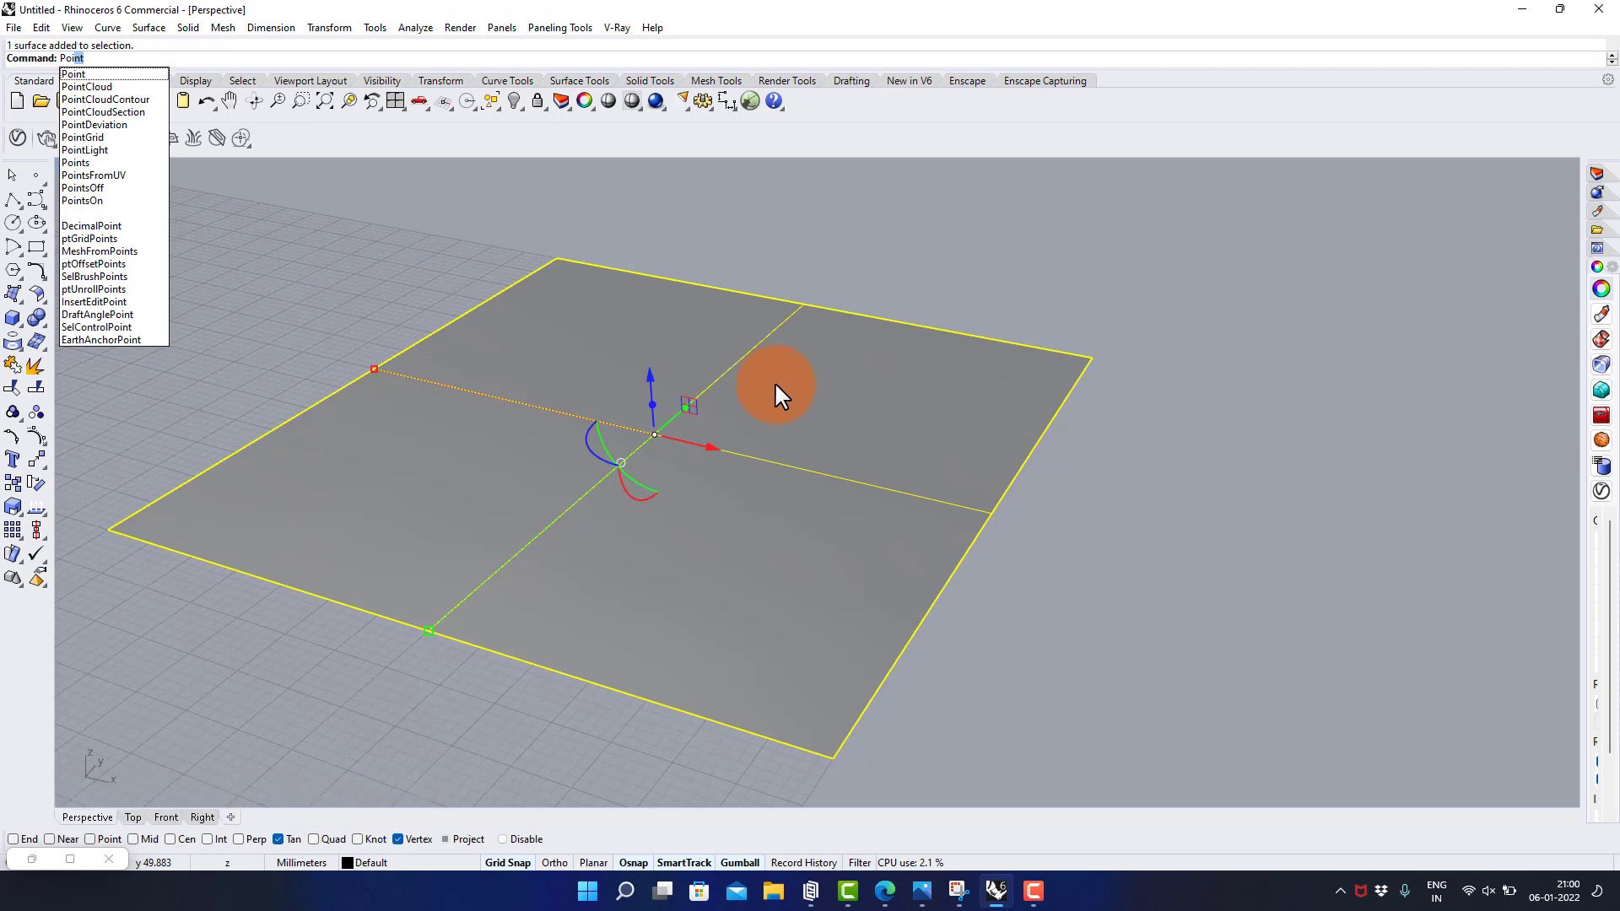
pyautogui.write('oint')
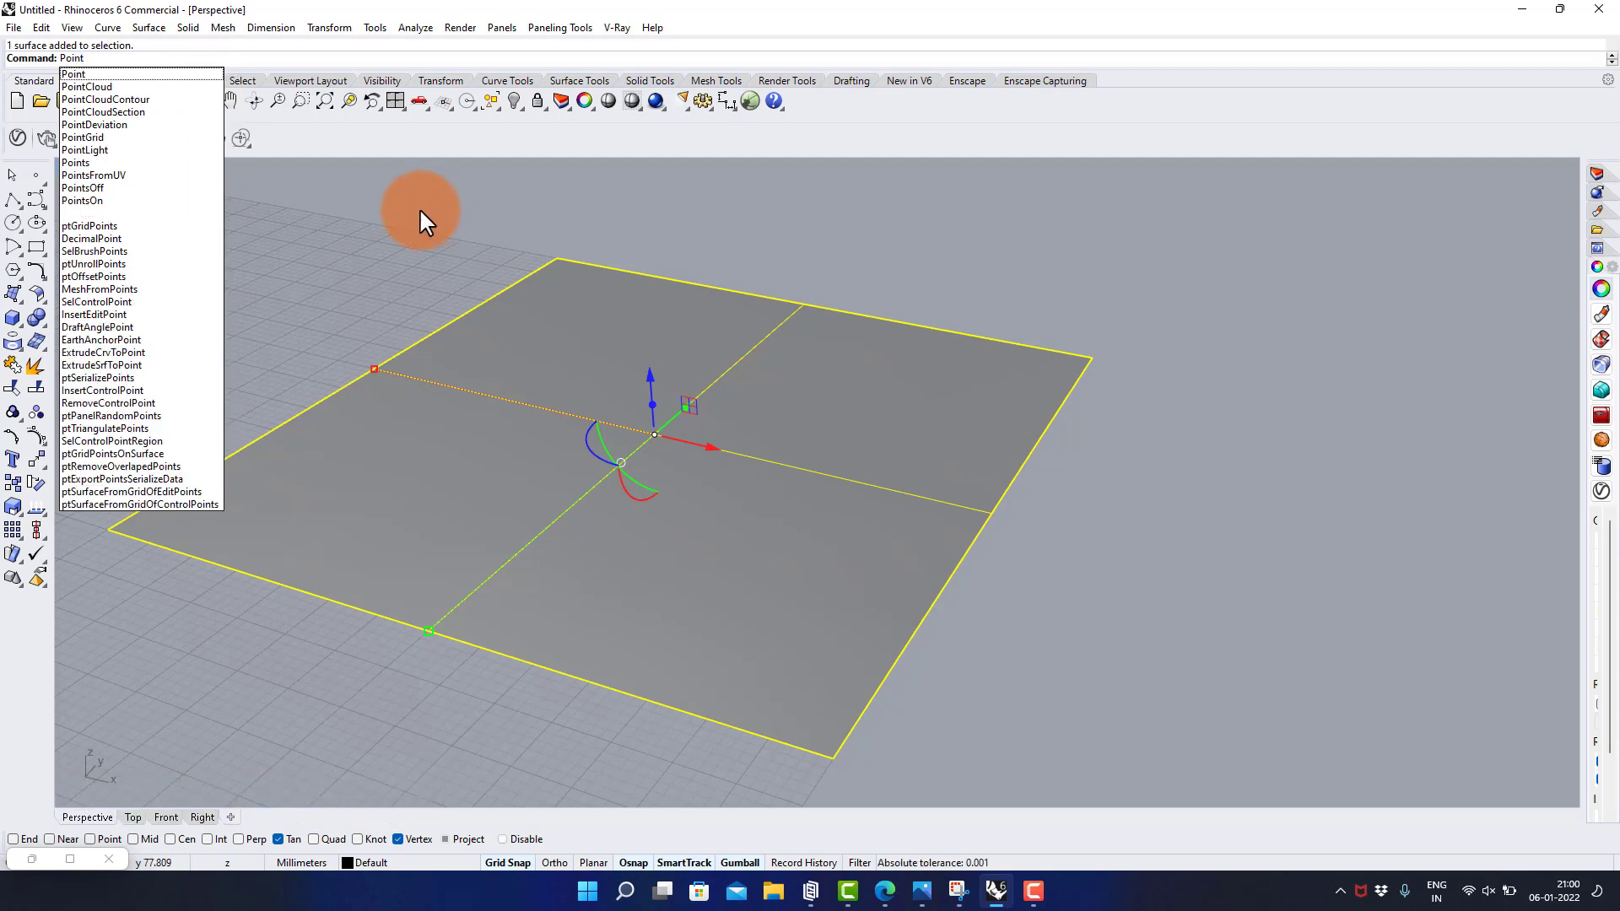
pyautogui.click(101, 200)
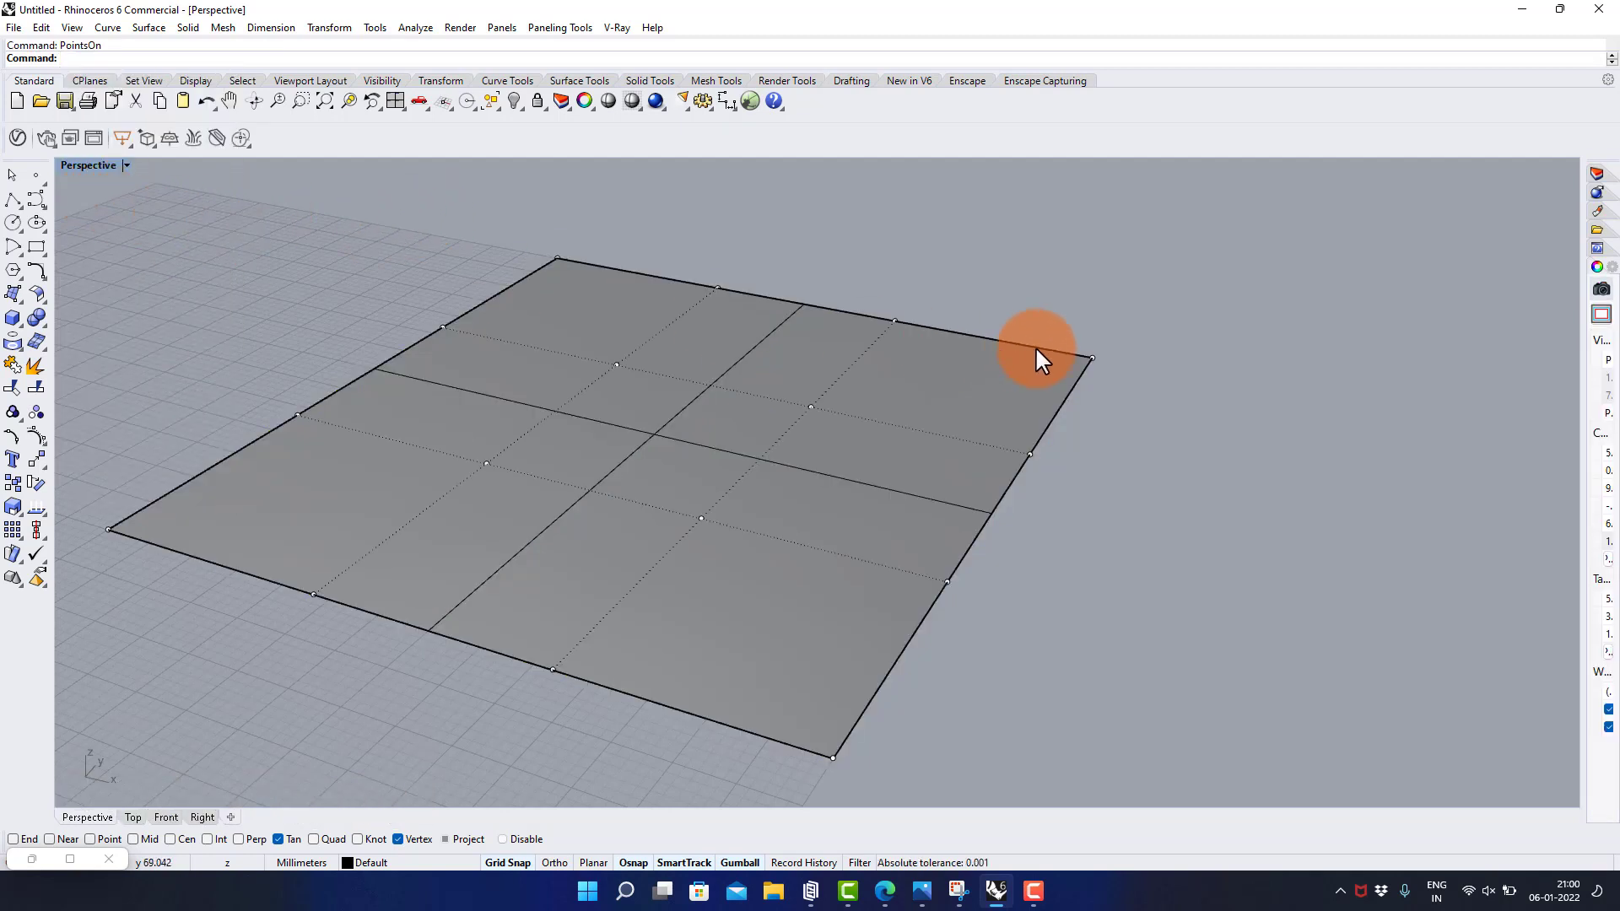
# Raise the surface's corner control point farthest from the origin vertically to curl that corner upward
pyautogui.click(1090, 357)
pyautogui.scroll(-4, 1060, 390)
pyautogui.moveTo(1082, 307); pyautogui.dragTo(1097, 190)
pyautogui.scroll(4, 949, 308)
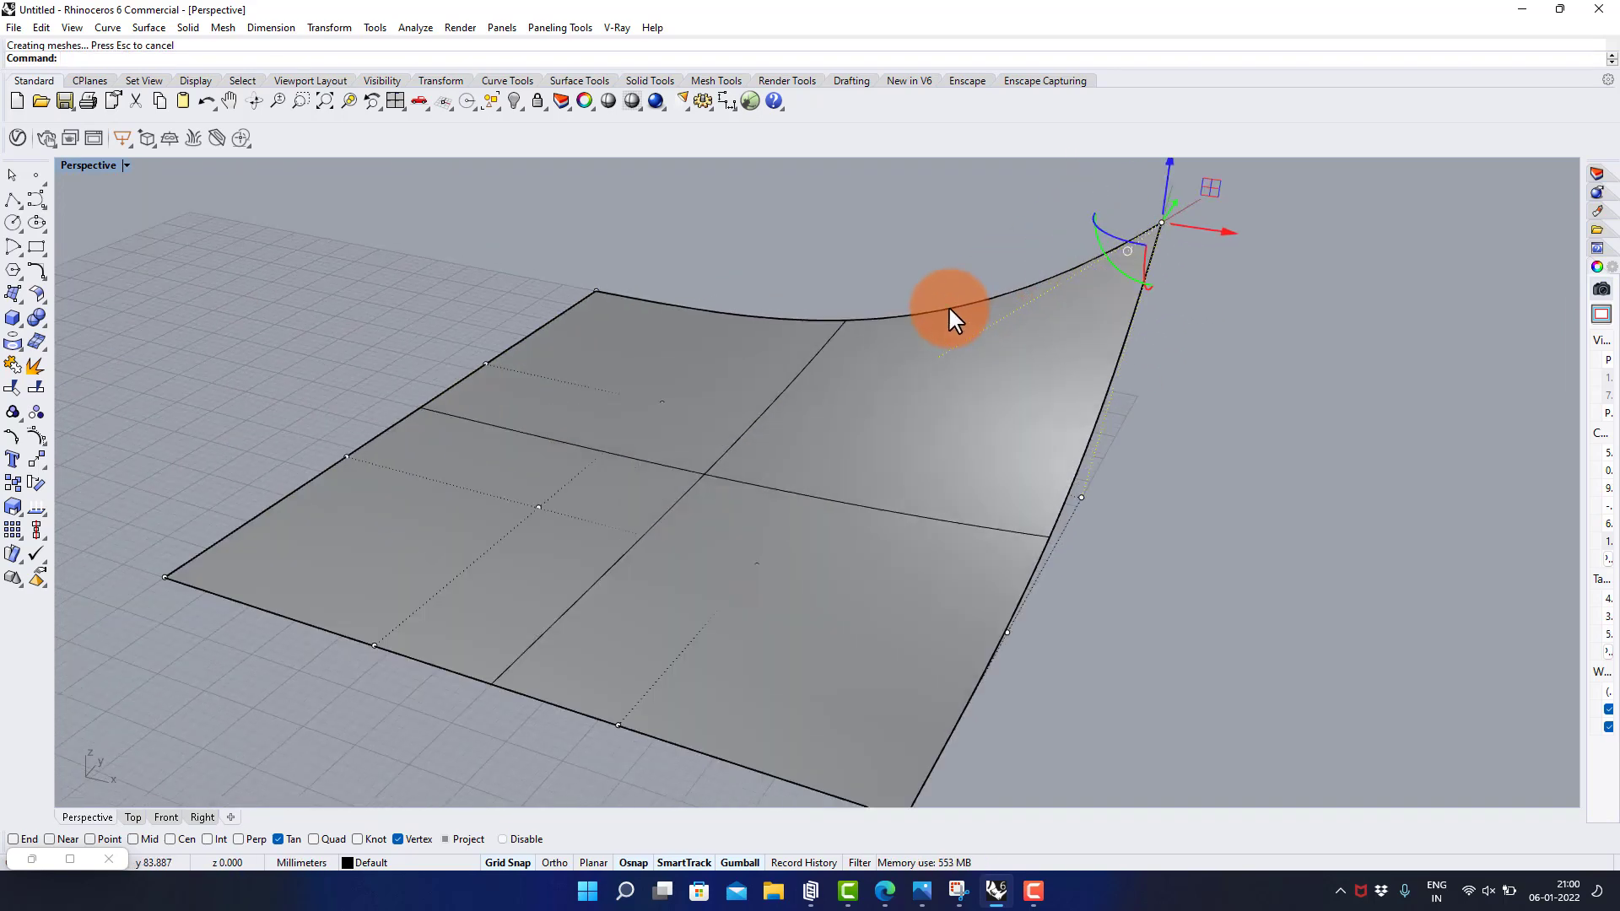
# Pull the interior control point nearest the origin high above the surface to form a bulge
pyautogui.moveTo(712, 459); pyautogui.dragTo(608, 509, button='right')
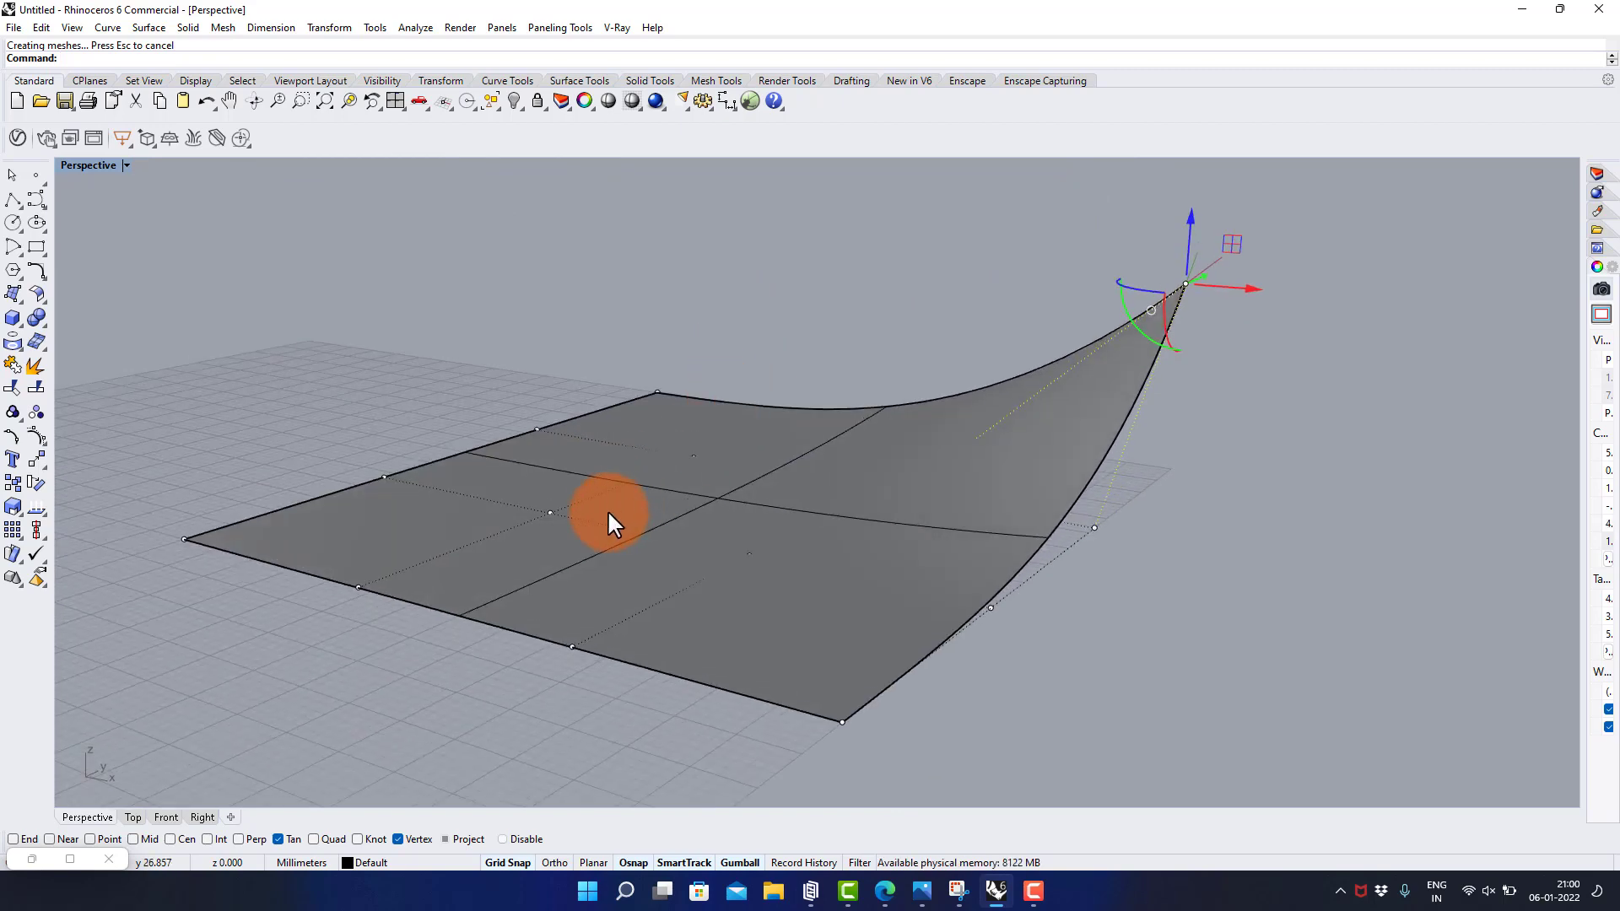
pyautogui.click(550, 509)
pyautogui.moveTo(552, 437); pyautogui.dragTo(734, 218)
pyautogui.scroll(-8, 716, 452)
pyautogui.scroll(-6, 662, 521)
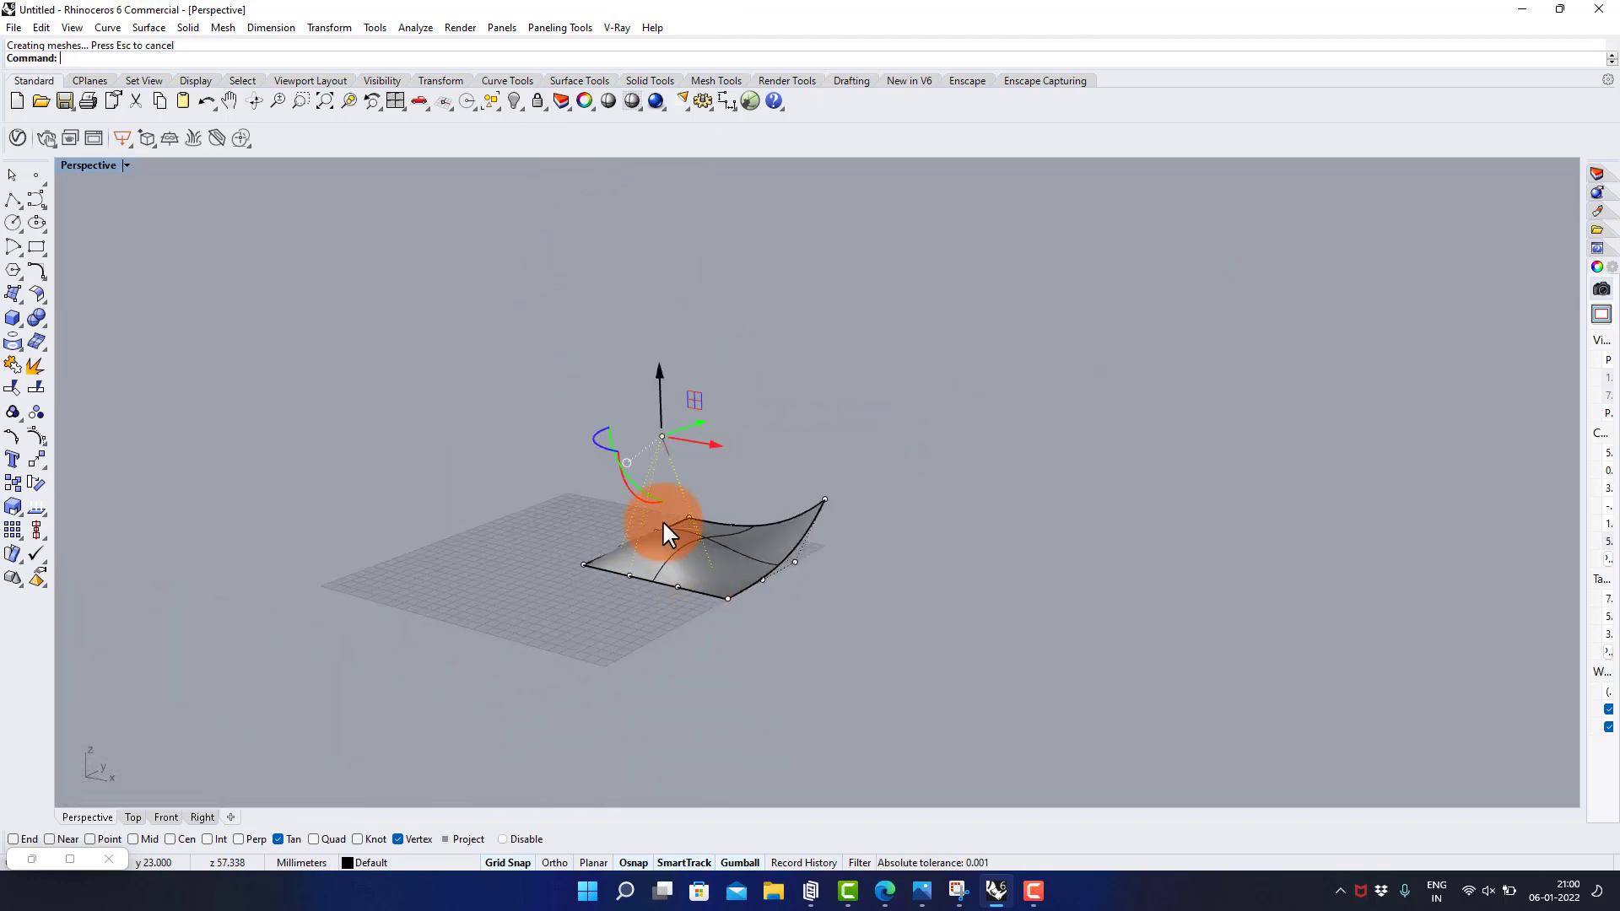
pyautogui.scroll(10, 665, 521)
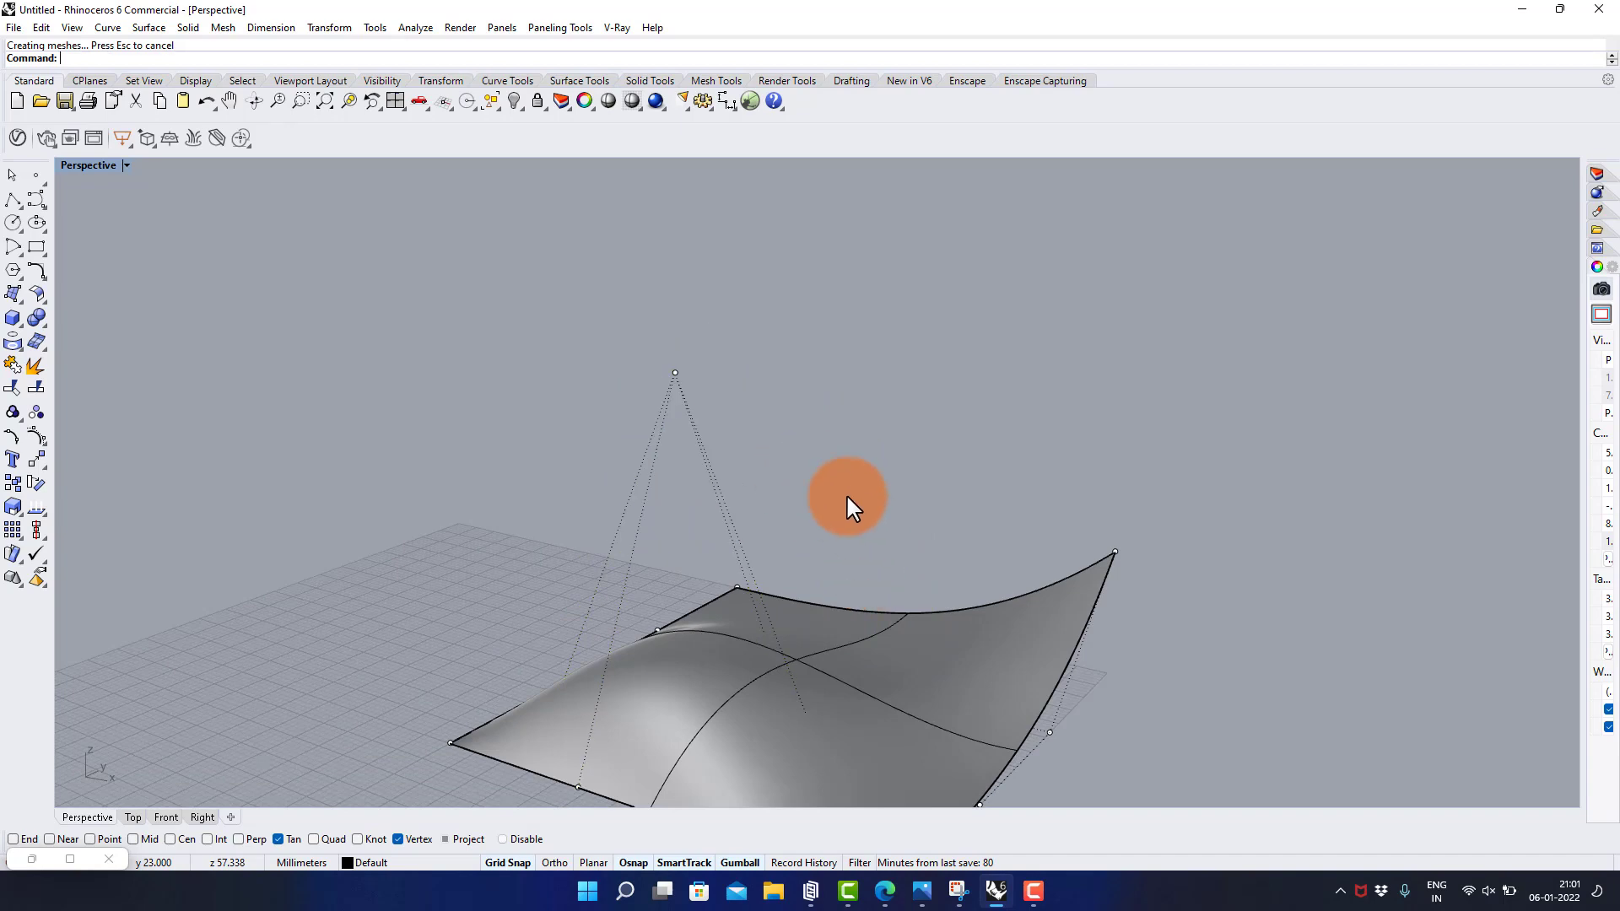
# Raise the curled corner's control point a little further and lift the bulge's control point by about 10 mm
pyautogui.scroll(-5, 848, 493)
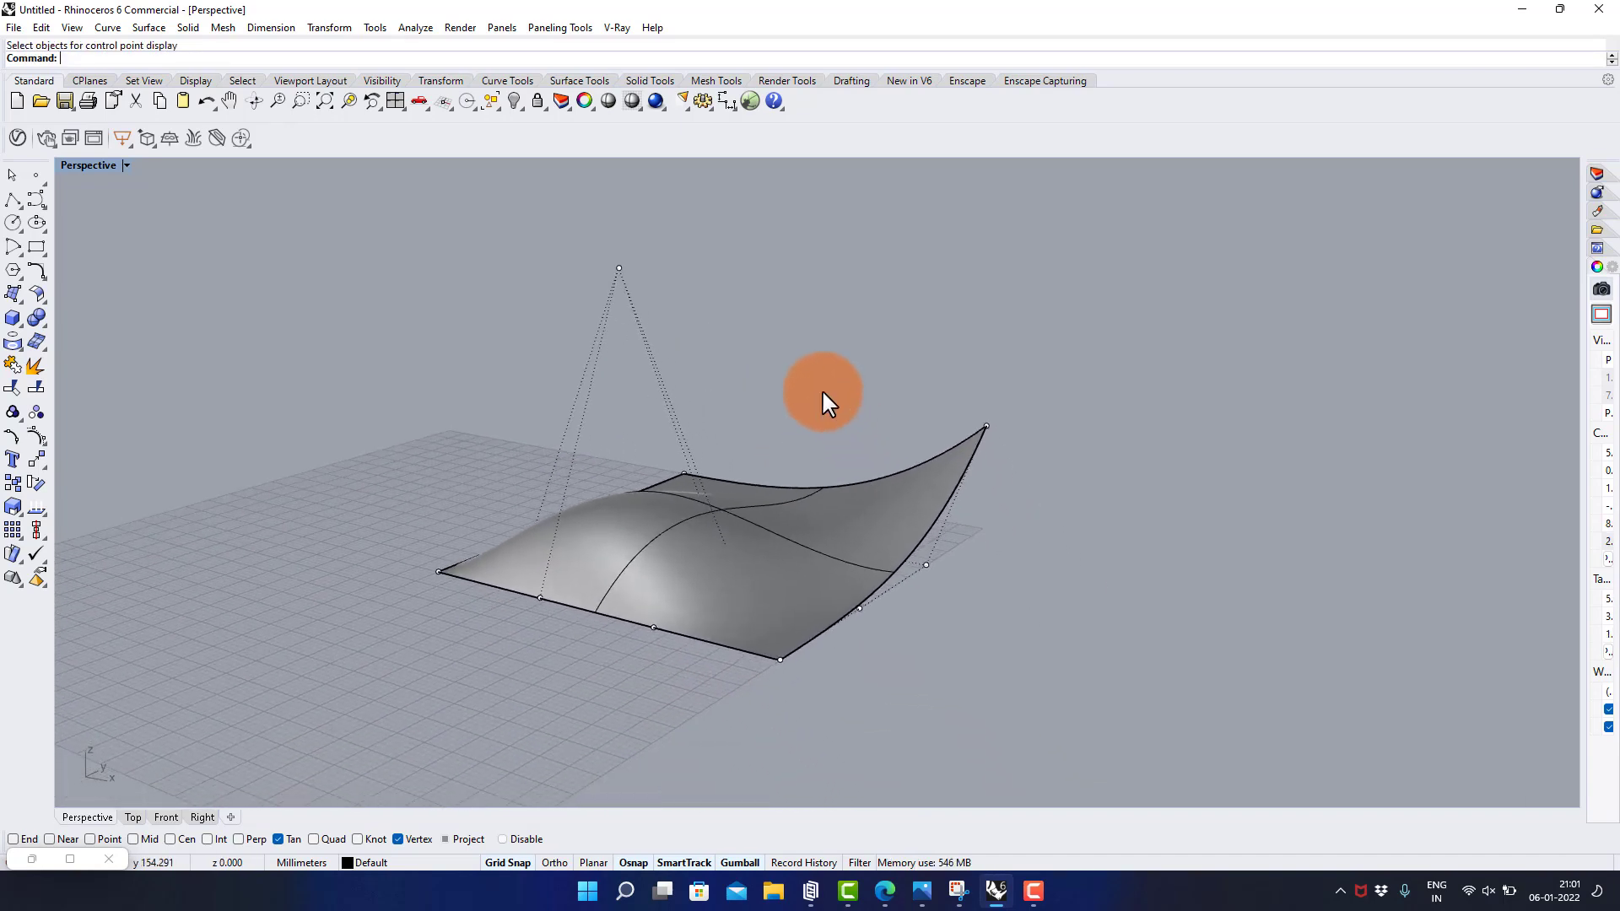
pyautogui.moveTo(835, 423); pyautogui.dragTo(1065, 437, button='right')
pyautogui.moveTo(1056, 378); pyautogui.dragTo(1060, 316)
pyautogui.scroll(-4, 1112, 367)
pyautogui.scroll(5, 818, 437)
pyautogui.scroll(-5, 819, 448)
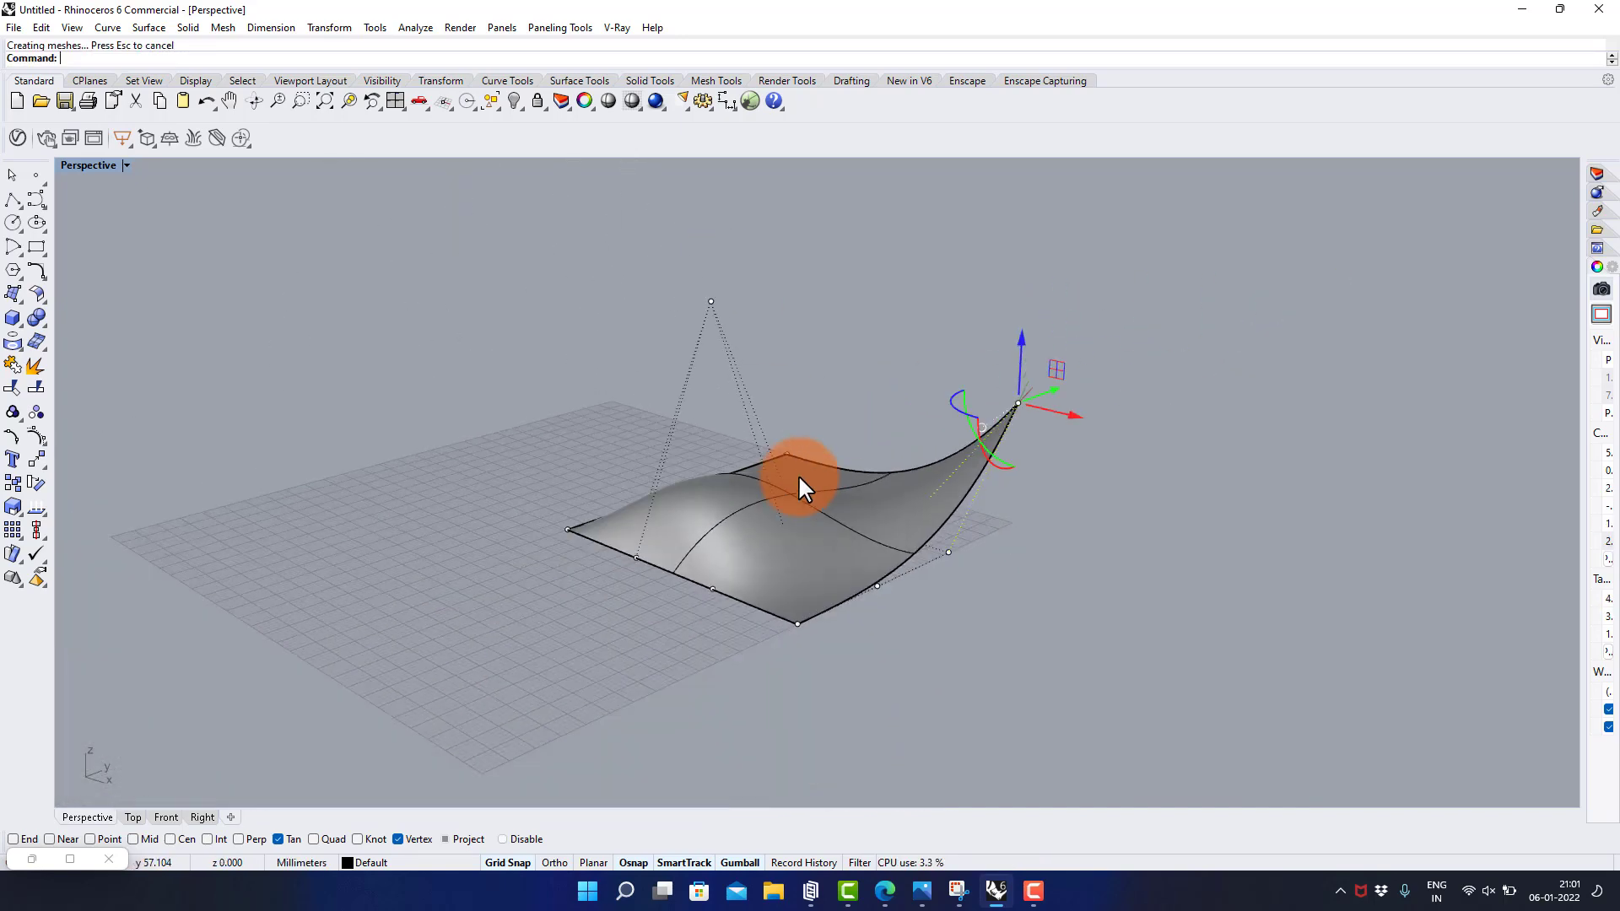
pyautogui.click(726, 332)
pyautogui.moveTo(729, 300); pyautogui.dragTo(734, 260)
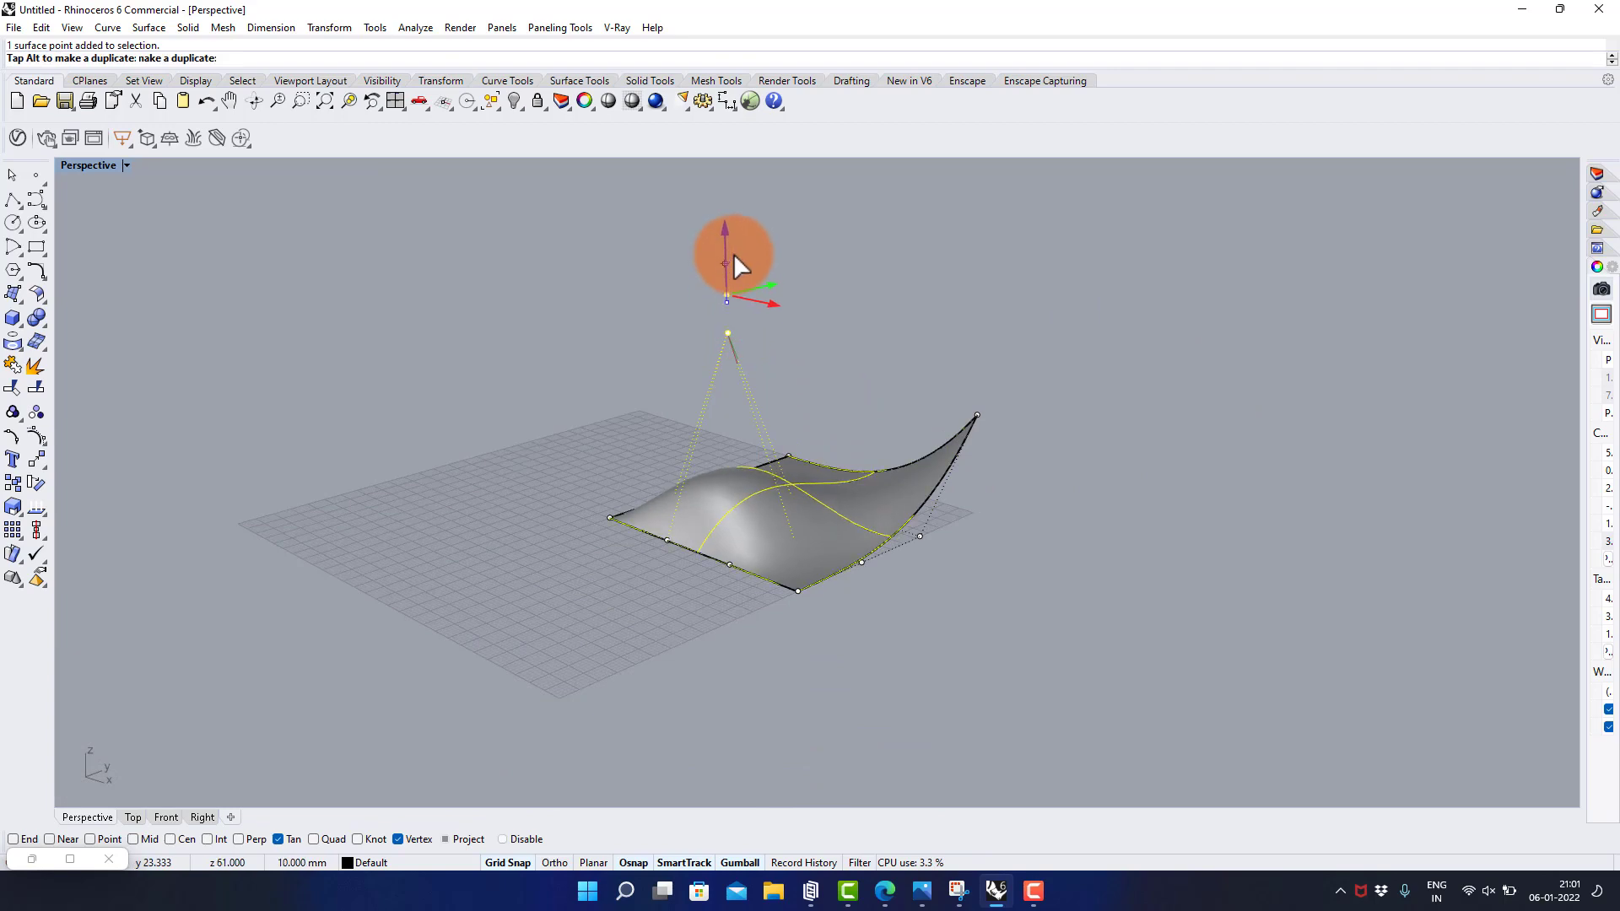
# Lower the control points of the surface's three flat corners slightly below the ground plane
pyautogui.moveTo(833, 434); pyautogui.dragTo(924, 398, button='right')
pyautogui.scroll(-2, 946, 528)
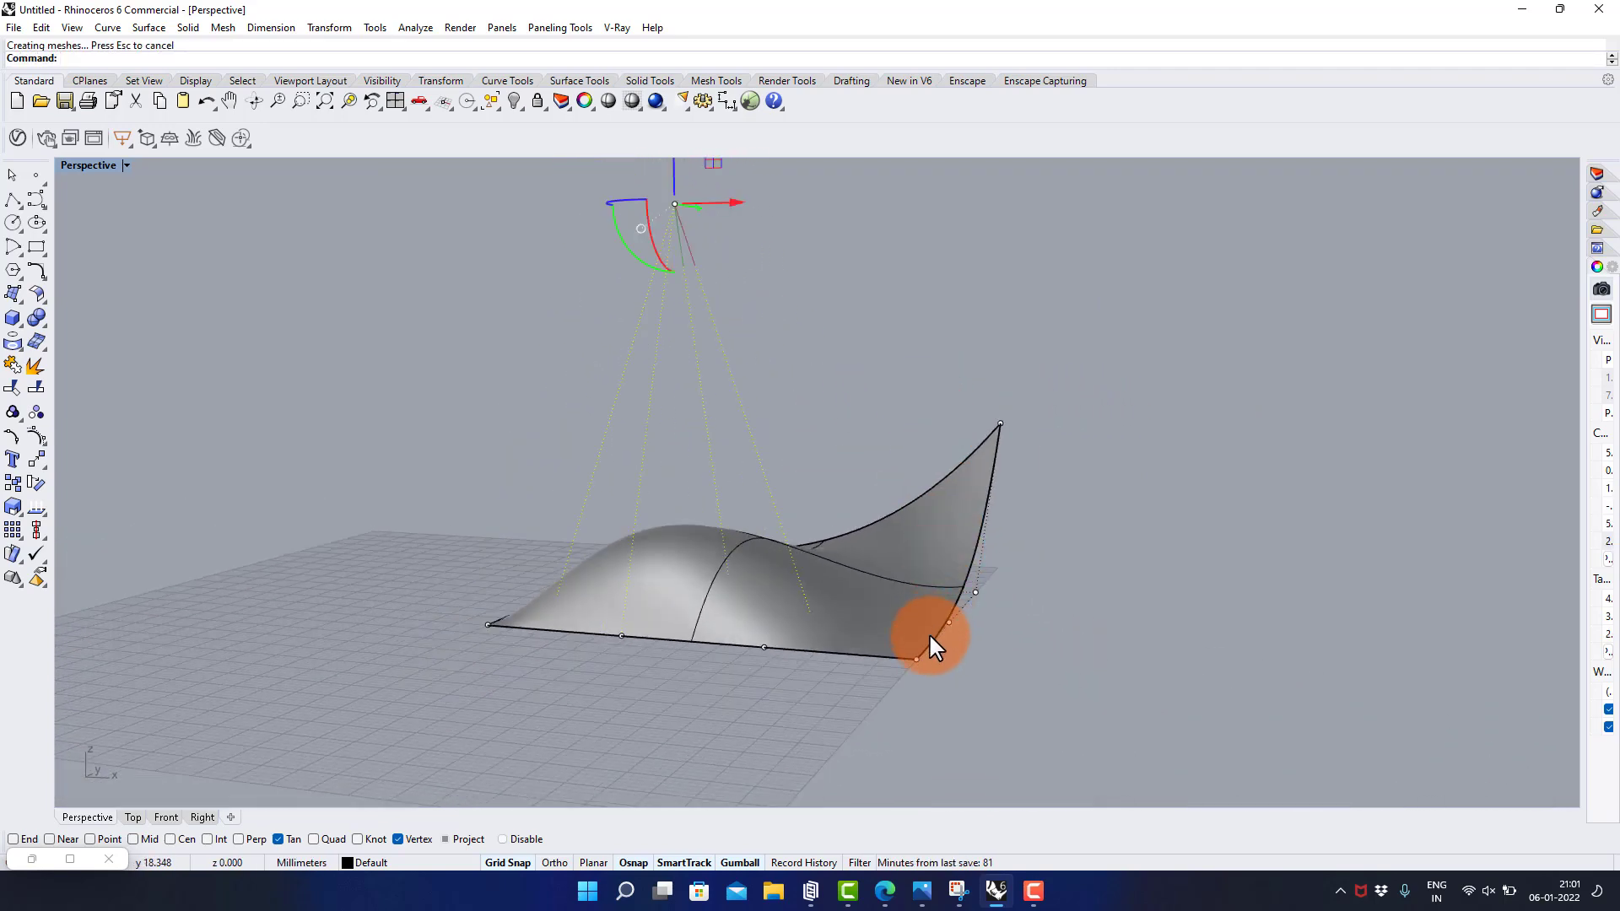
pyautogui.click(916, 657)
pyautogui.moveTo(918, 588)
pyautogui.mouseDown()
pyautogui.moveTo(922, 639)
pyautogui.moveTo(919, 602)
pyautogui.mouseUp()
pyautogui.moveTo(1021, 532); pyautogui.dragTo(775, 574, button='right')
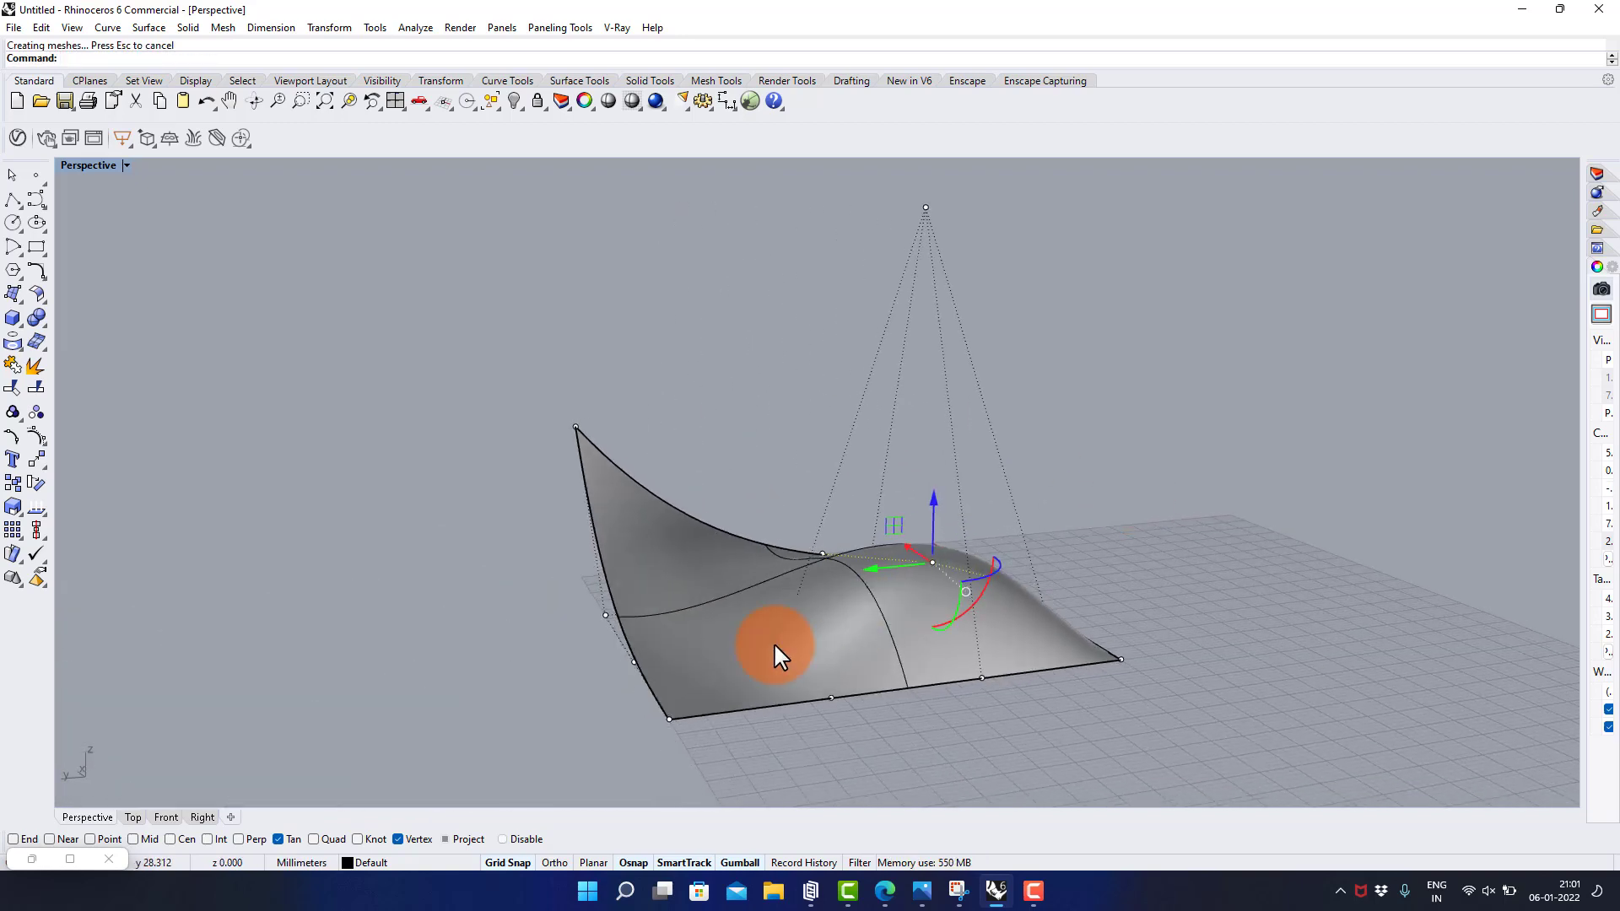
pyautogui.click(680, 715)
pyautogui.click(666, 718)
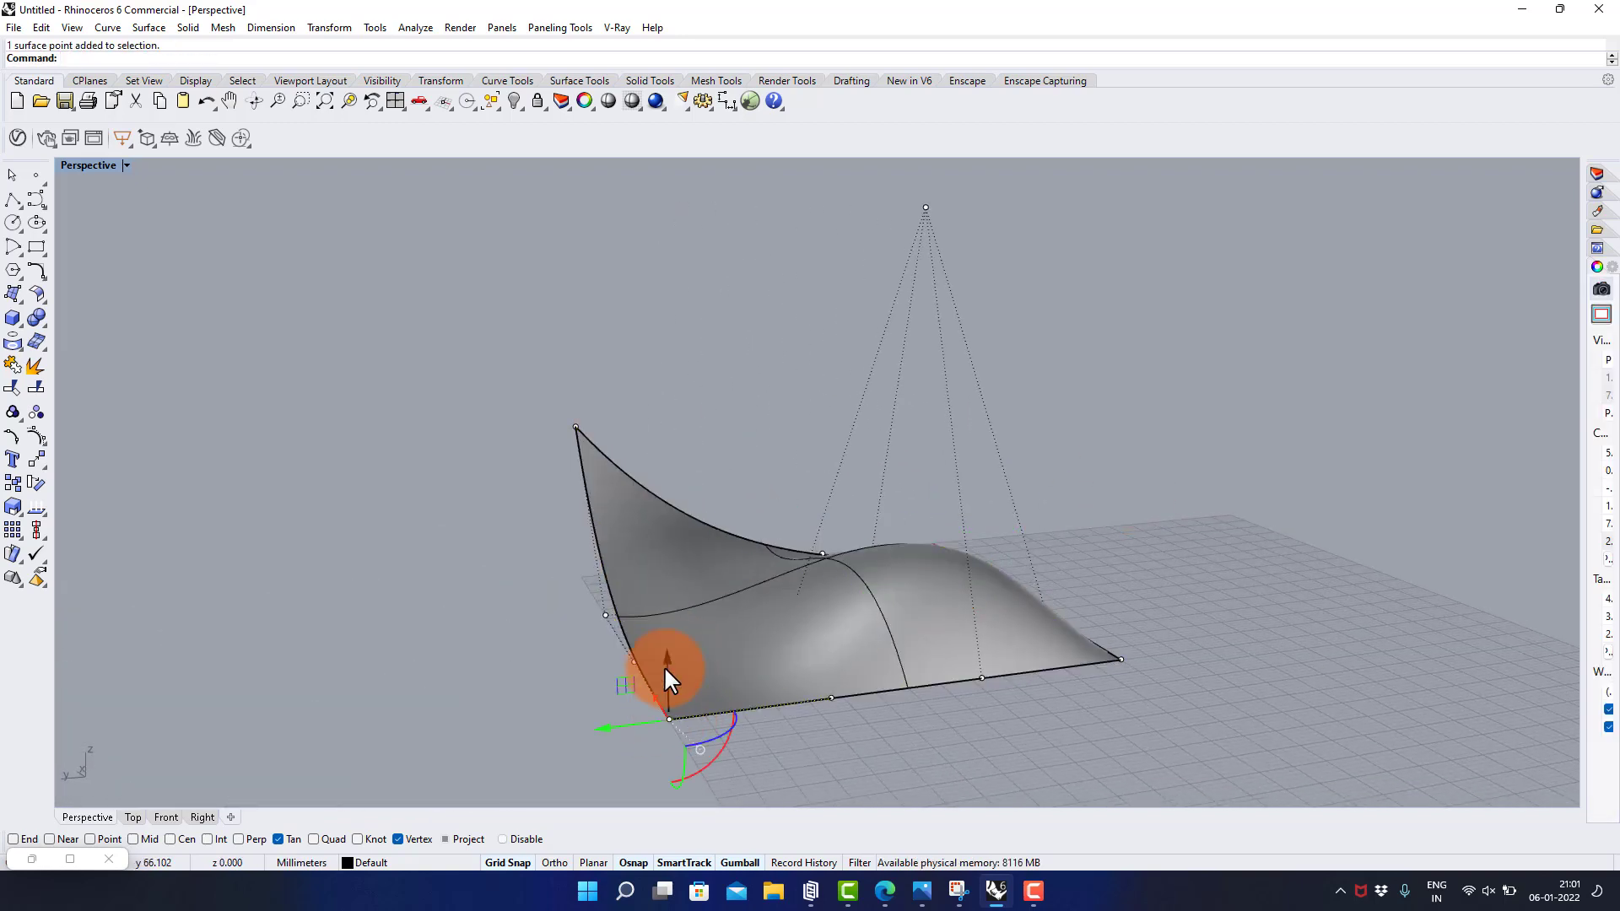
pyautogui.moveTo(665, 669); pyautogui.dragTo(668, 713)
pyautogui.click(1080, 658)
pyautogui.click(1119, 660)
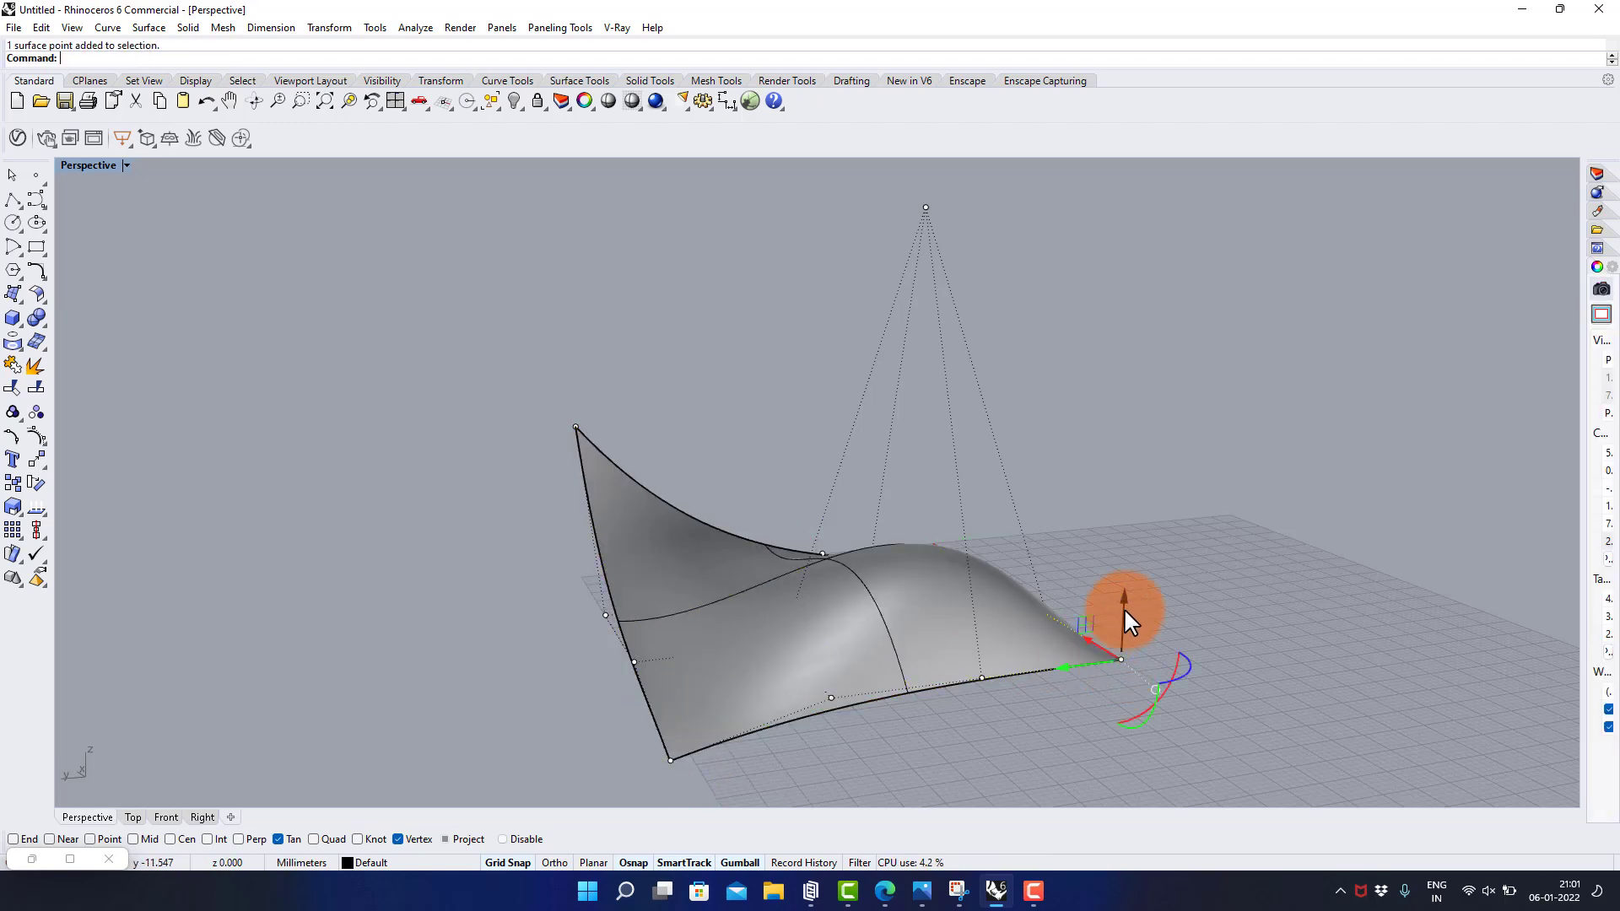
pyautogui.moveTo(1124, 609); pyautogui.dragTo(1137, 631)
pyautogui.click(1242, 616)
# Open Grasshopper and narrow its window so the surface stays visible beside it
pyautogui.moveTo(1242, 616); pyautogui.dragTo(1168, 532, button='right')
pyautogui.keyDown('shift'); pyautogui.moveTo(1035, 551); pyautogui.dragTo(1236, 562, button='right'); pyautogui.keyUp('shift')
pyautogui.write('G')
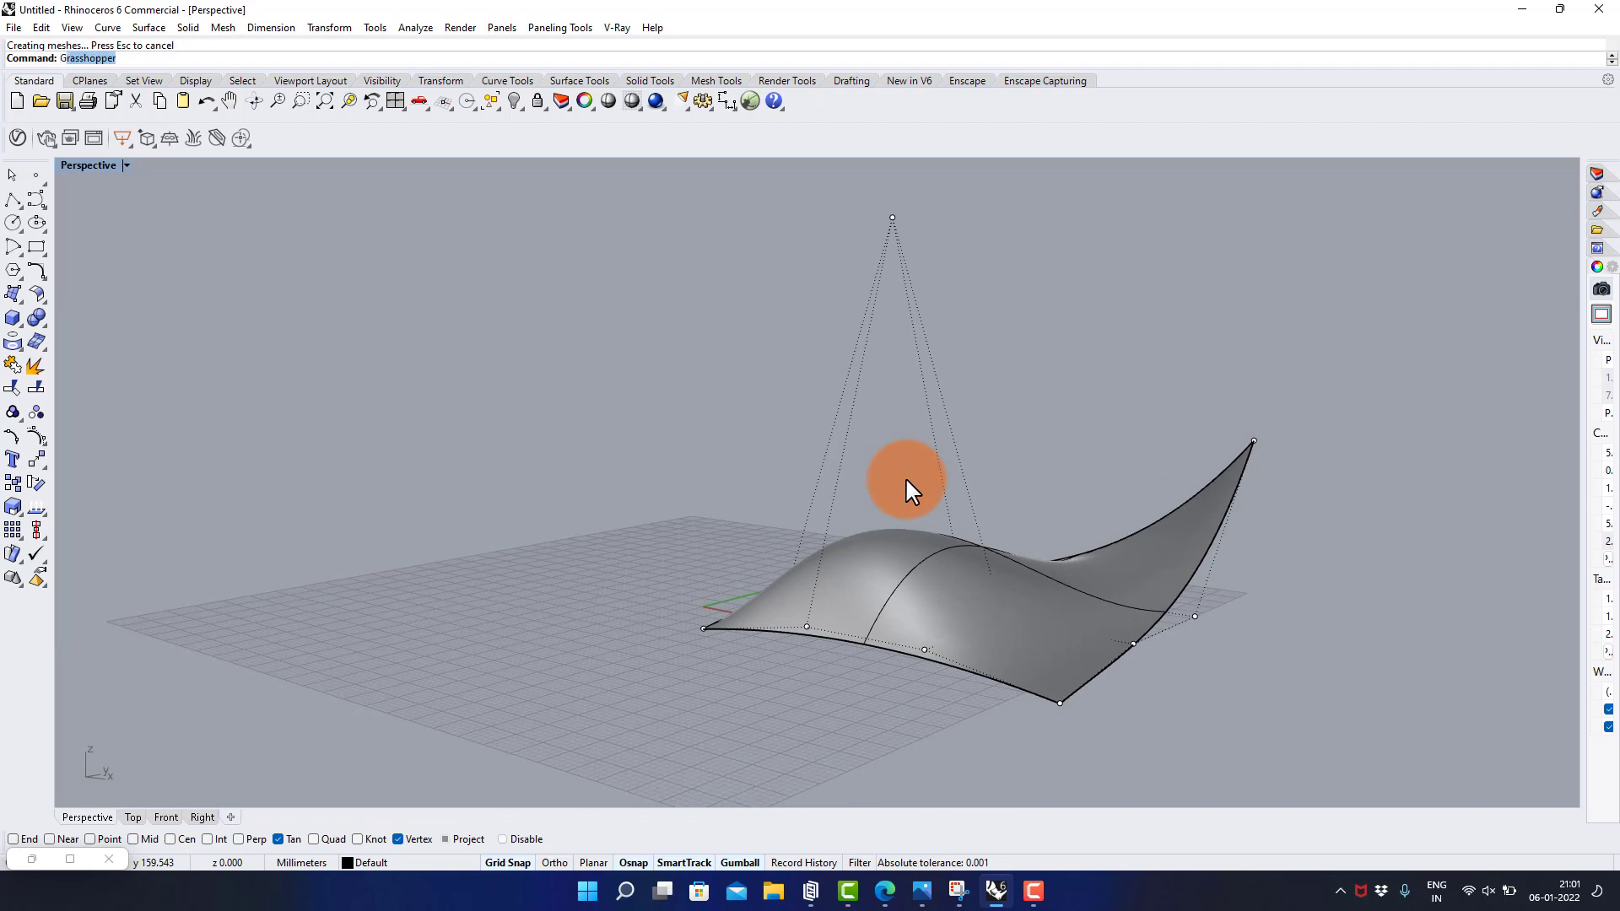
pyautogui.write('r')
pyautogui.press('Return')
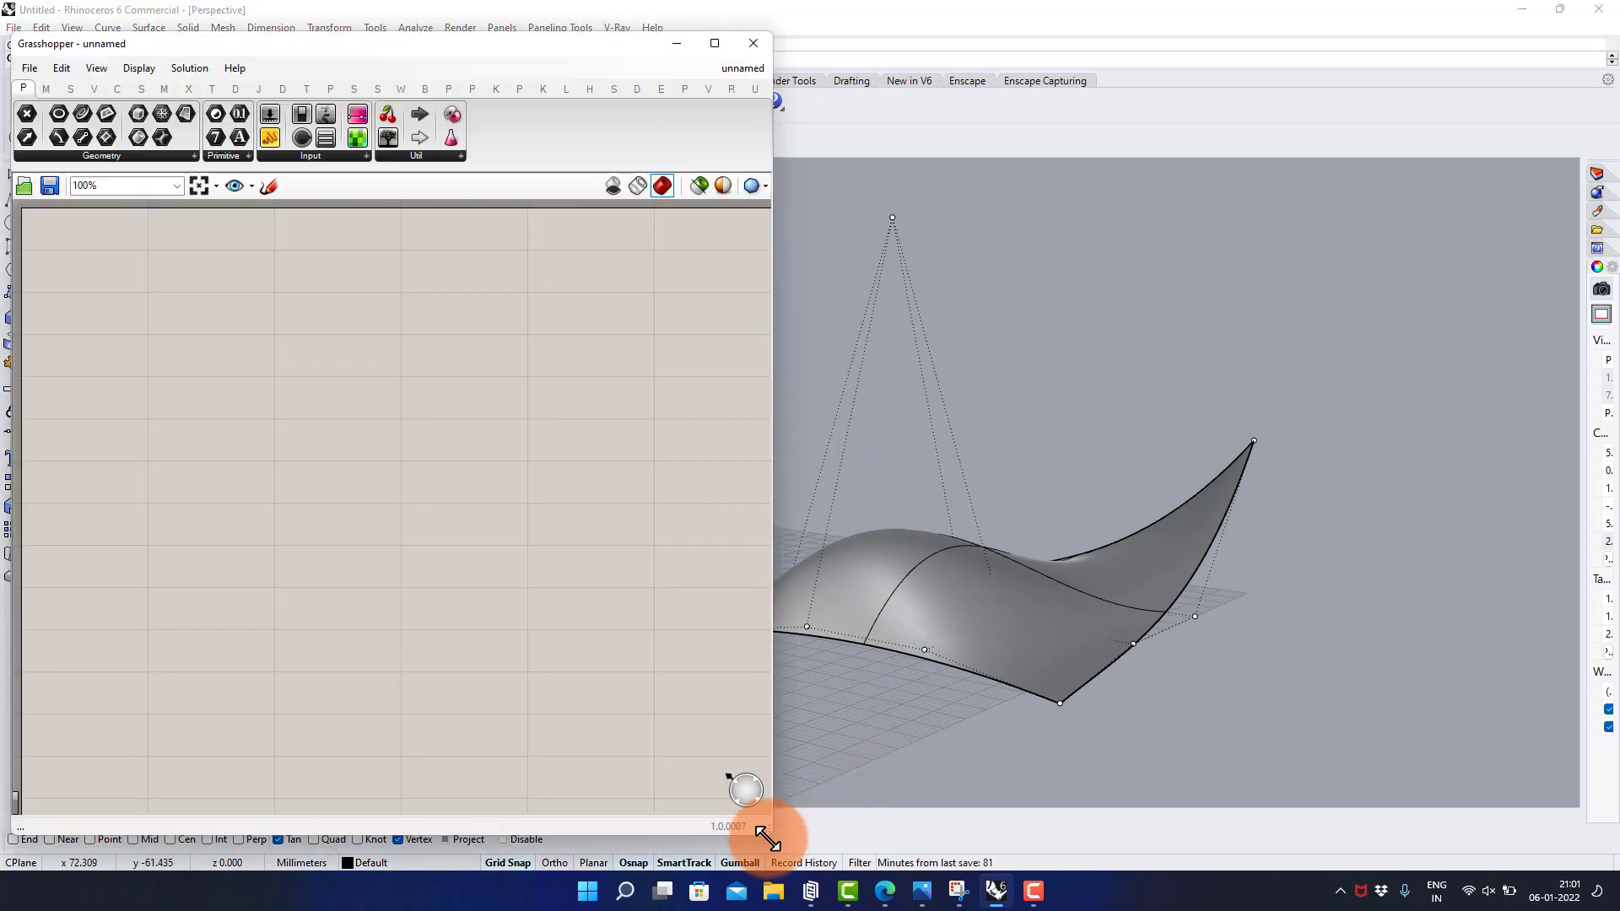
pyautogui.moveTo(769, 834); pyautogui.dragTo(652, 838)
pyautogui.click(1128, 453)
pyautogui.moveTo(1129, 456); pyautogui.dragTo(1217, 394, button='right')
pyautogui.click(549, 380)
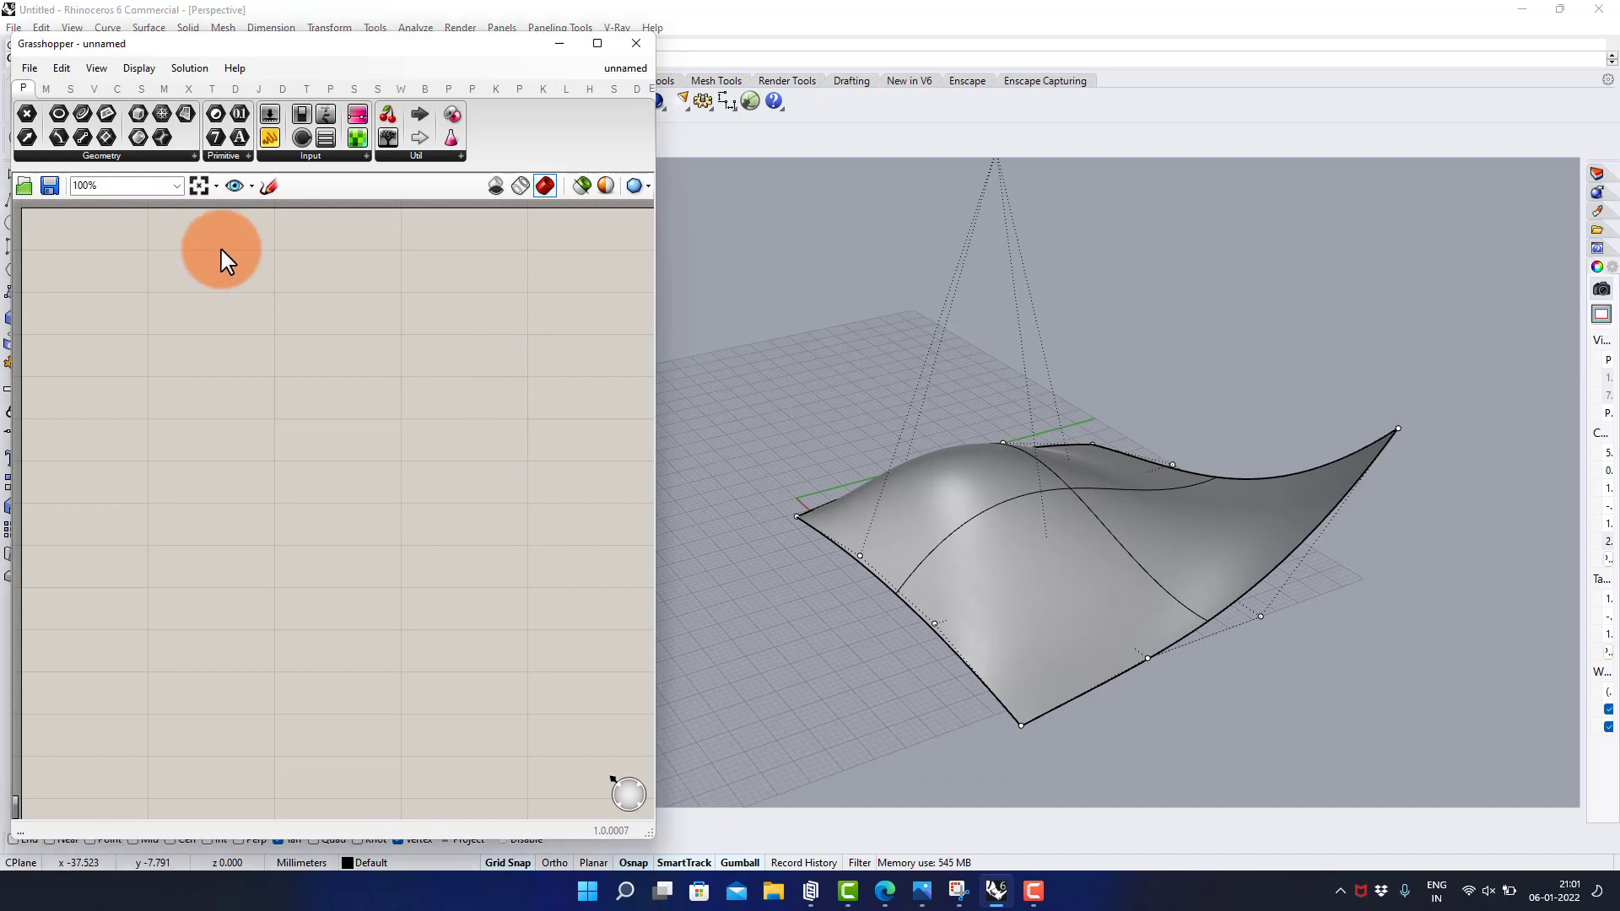
# Add a Surface (Srf) parameter to the Grasshopper canvas and reference the curved surface in it
pyautogui.moveTo(173, 257); pyautogui.dragTo(246, 290, button='right')
pyautogui.scroll(2, 232, 301)
pyautogui.doubleClick(219, 285)
pyautogui.write('srf')
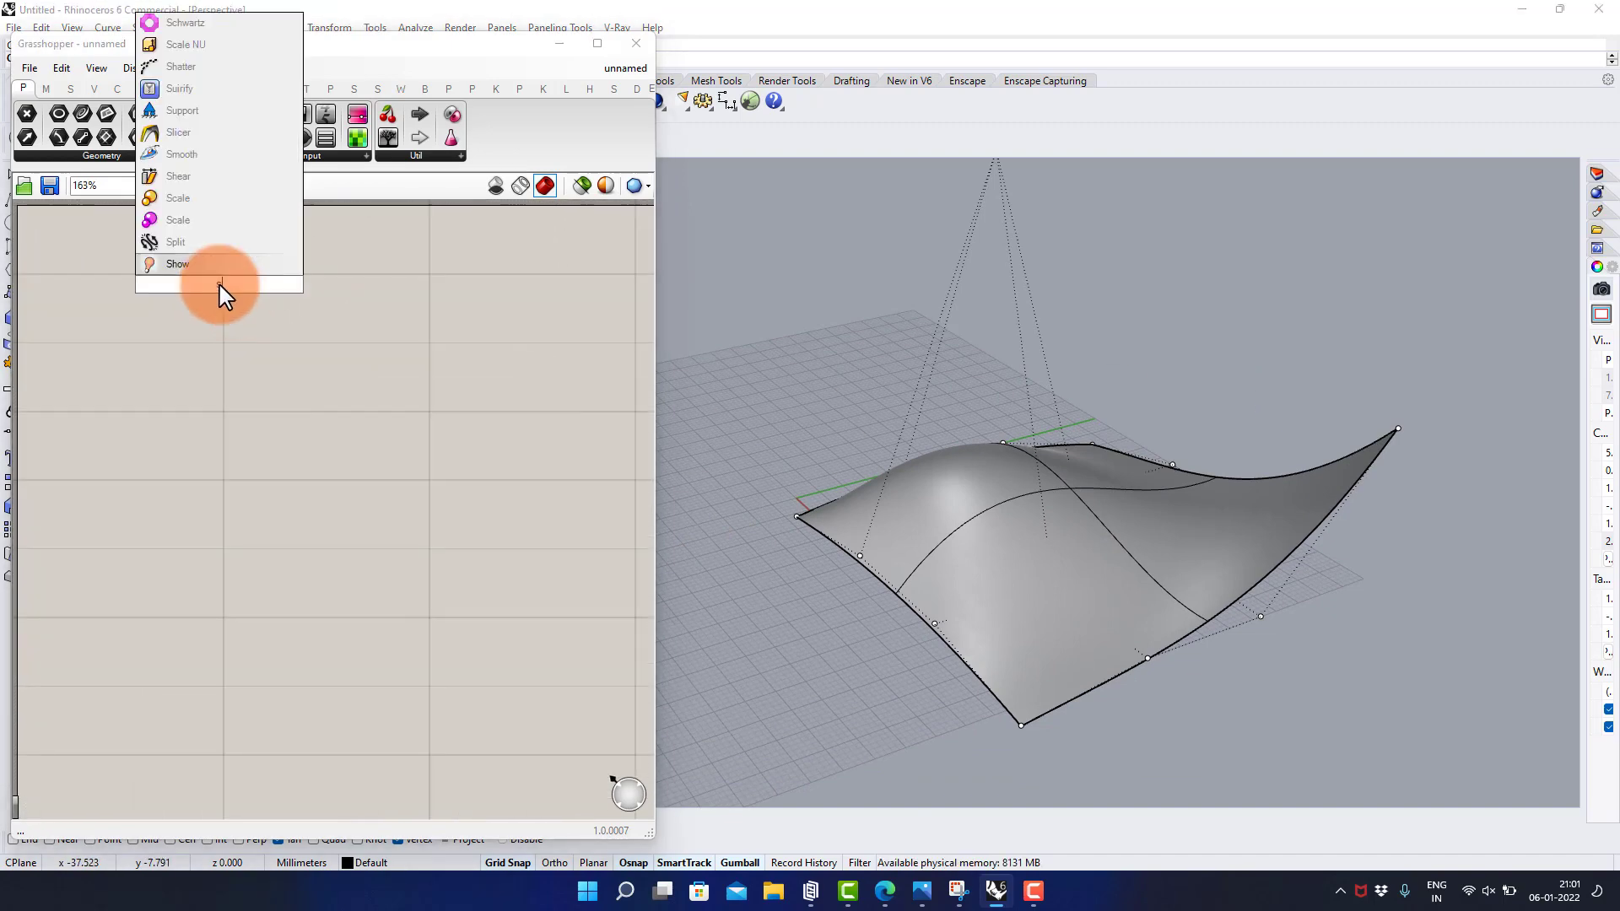
pyautogui.click(182, 243)
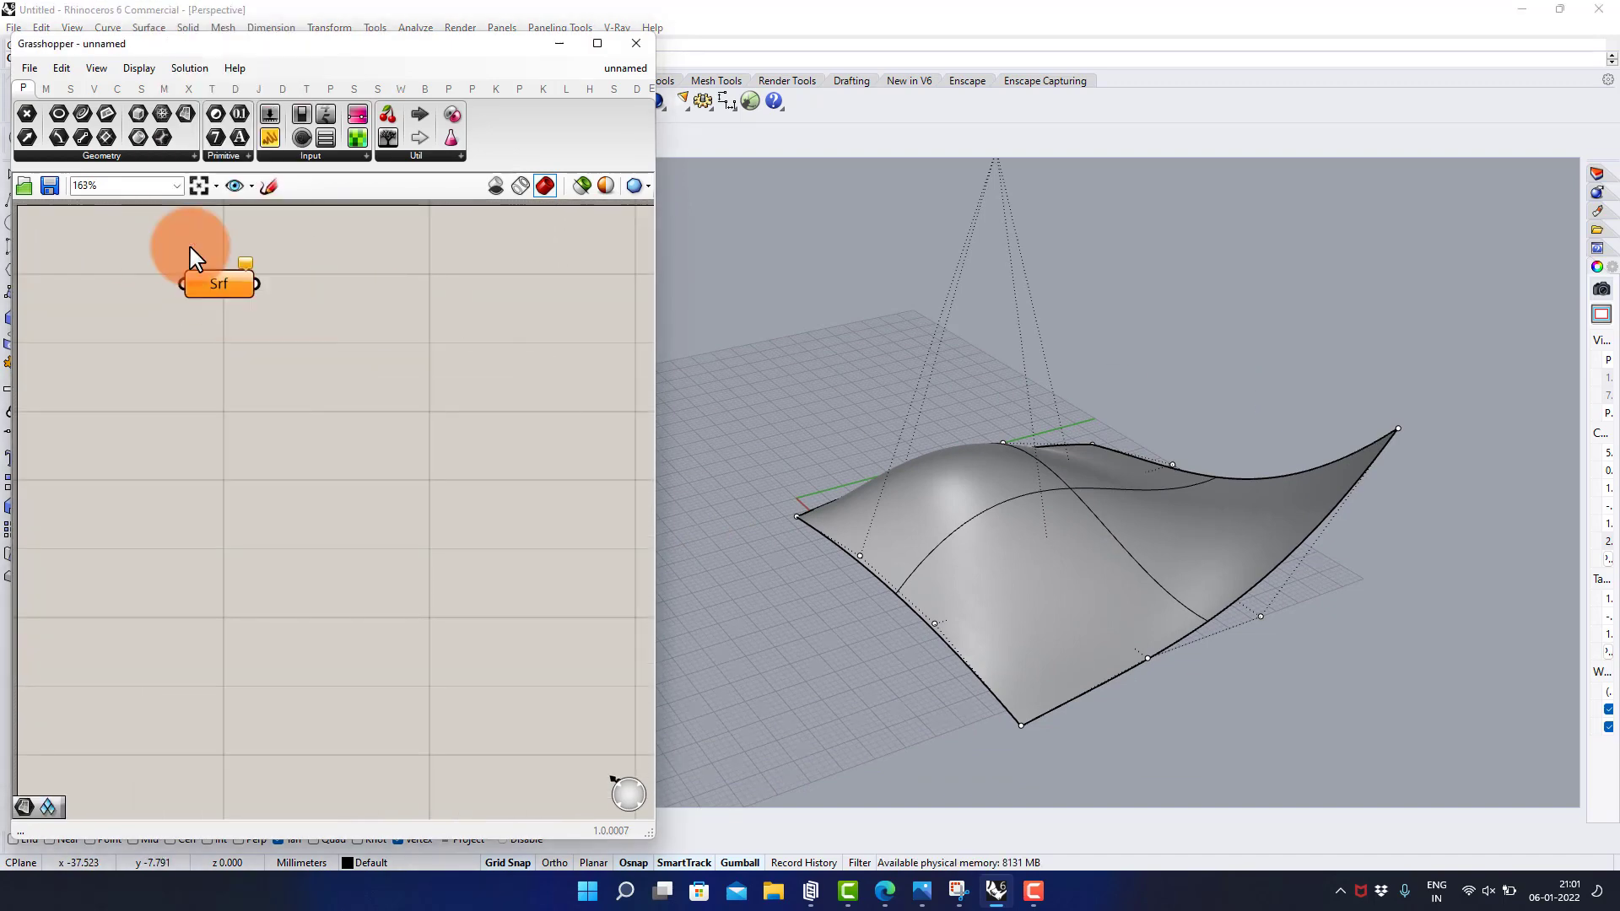
pyautogui.rightClick(205, 279)
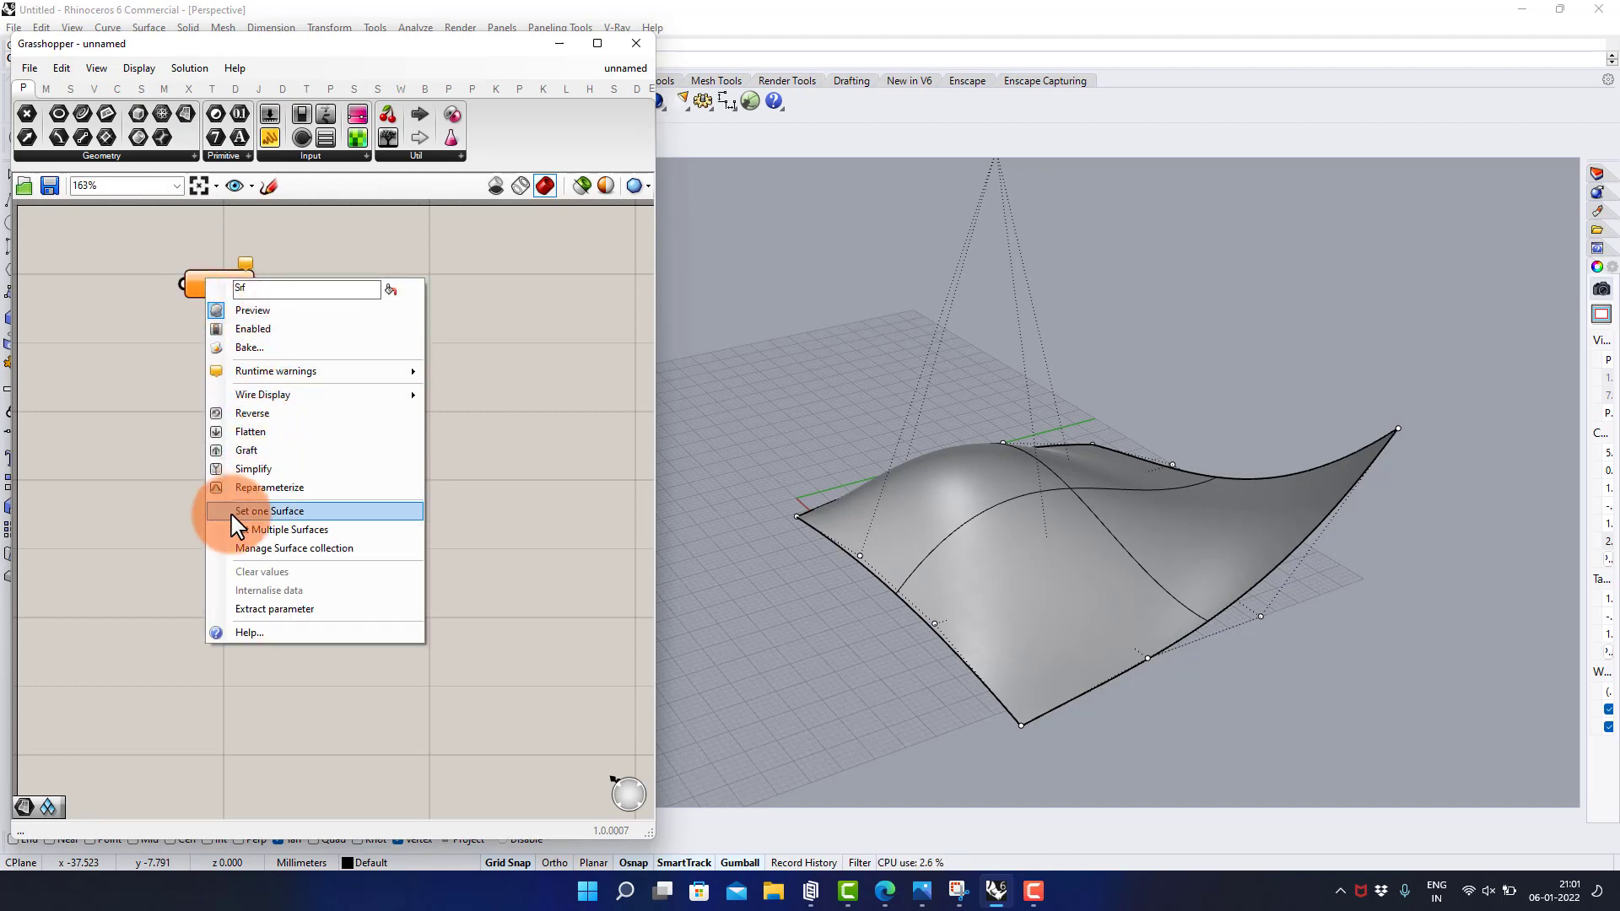
pyautogui.click(277, 521)
pyautogui.click(909, 543)
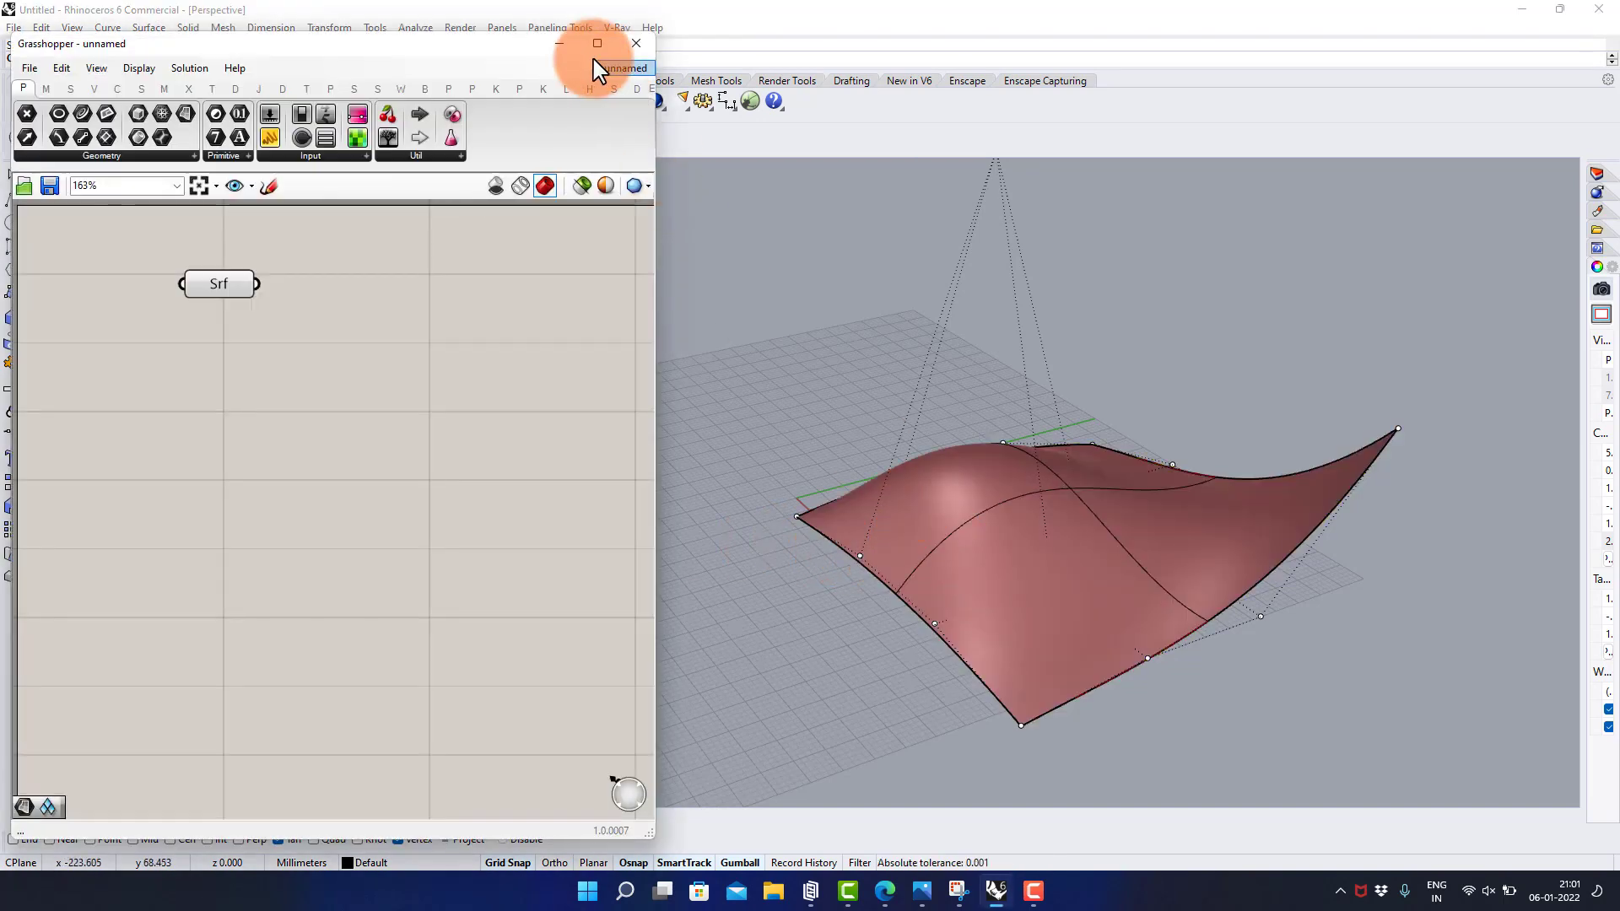
# Minimize Grasshopper and set the Perspective viewport's display mode to Wireframe
pyautogui.click(561, 59)
pyautogui.click(125, 167)
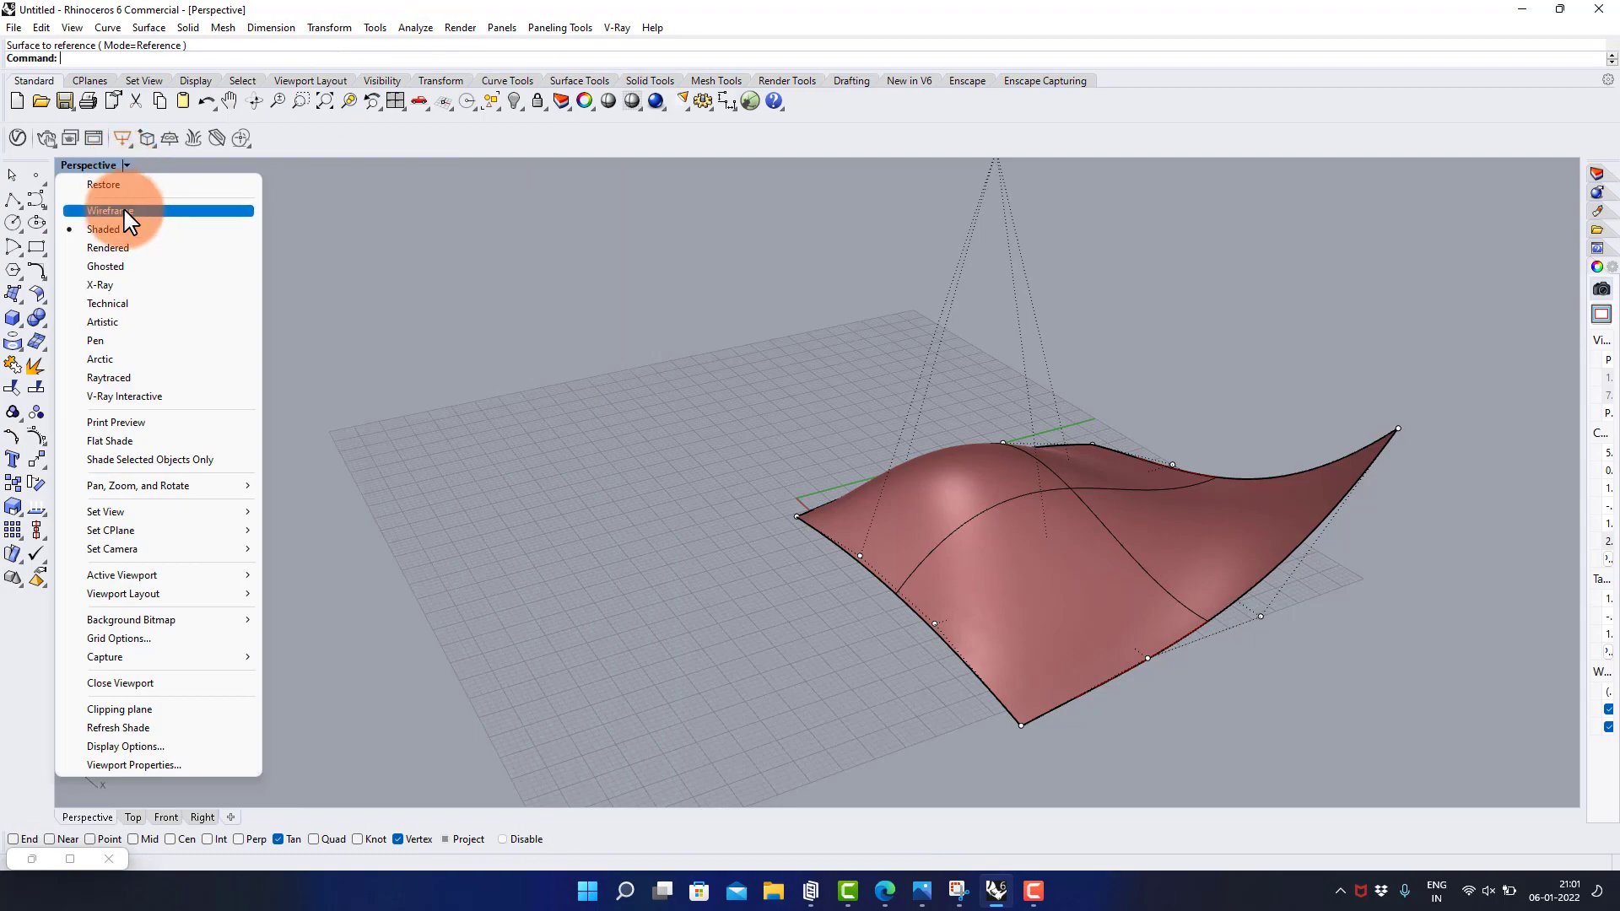
pyautogui.click(127, 211)
pyautogui.scroll(-4, 676, 320)
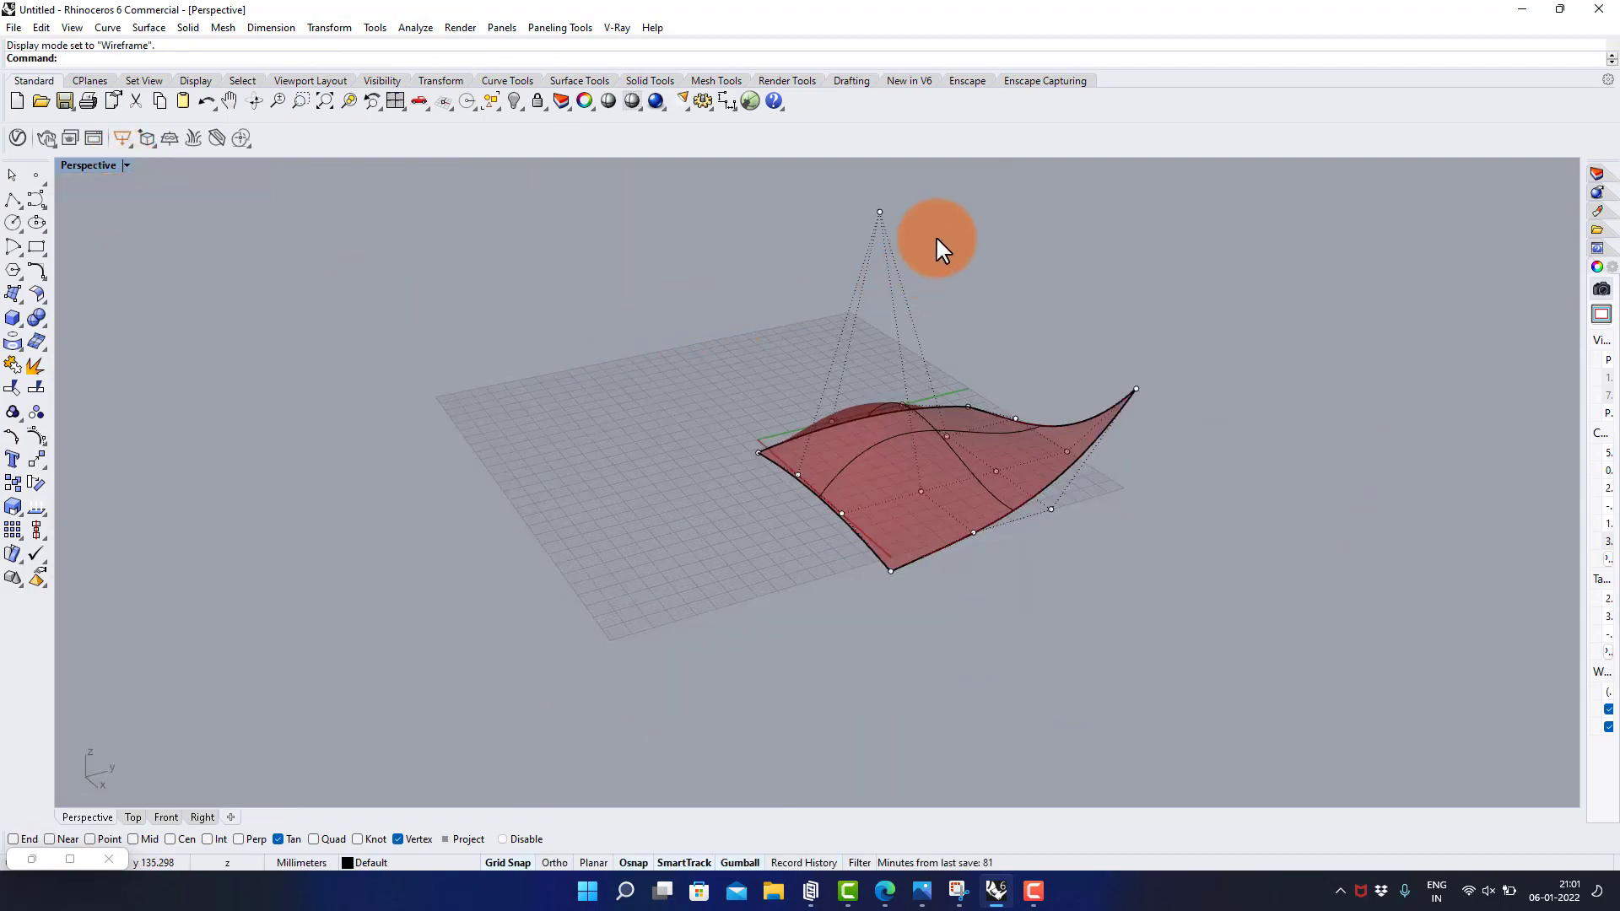
pyautogui.scroll(6, 1000, 314)
pyautogui.moveTo(889, 431)
pyautogui.mouseDown(button='right')
pyautogui.moveTo(933, 405)
pyautogui.moveTo(916, 443)
pyautogui.mouseUp(button='right')
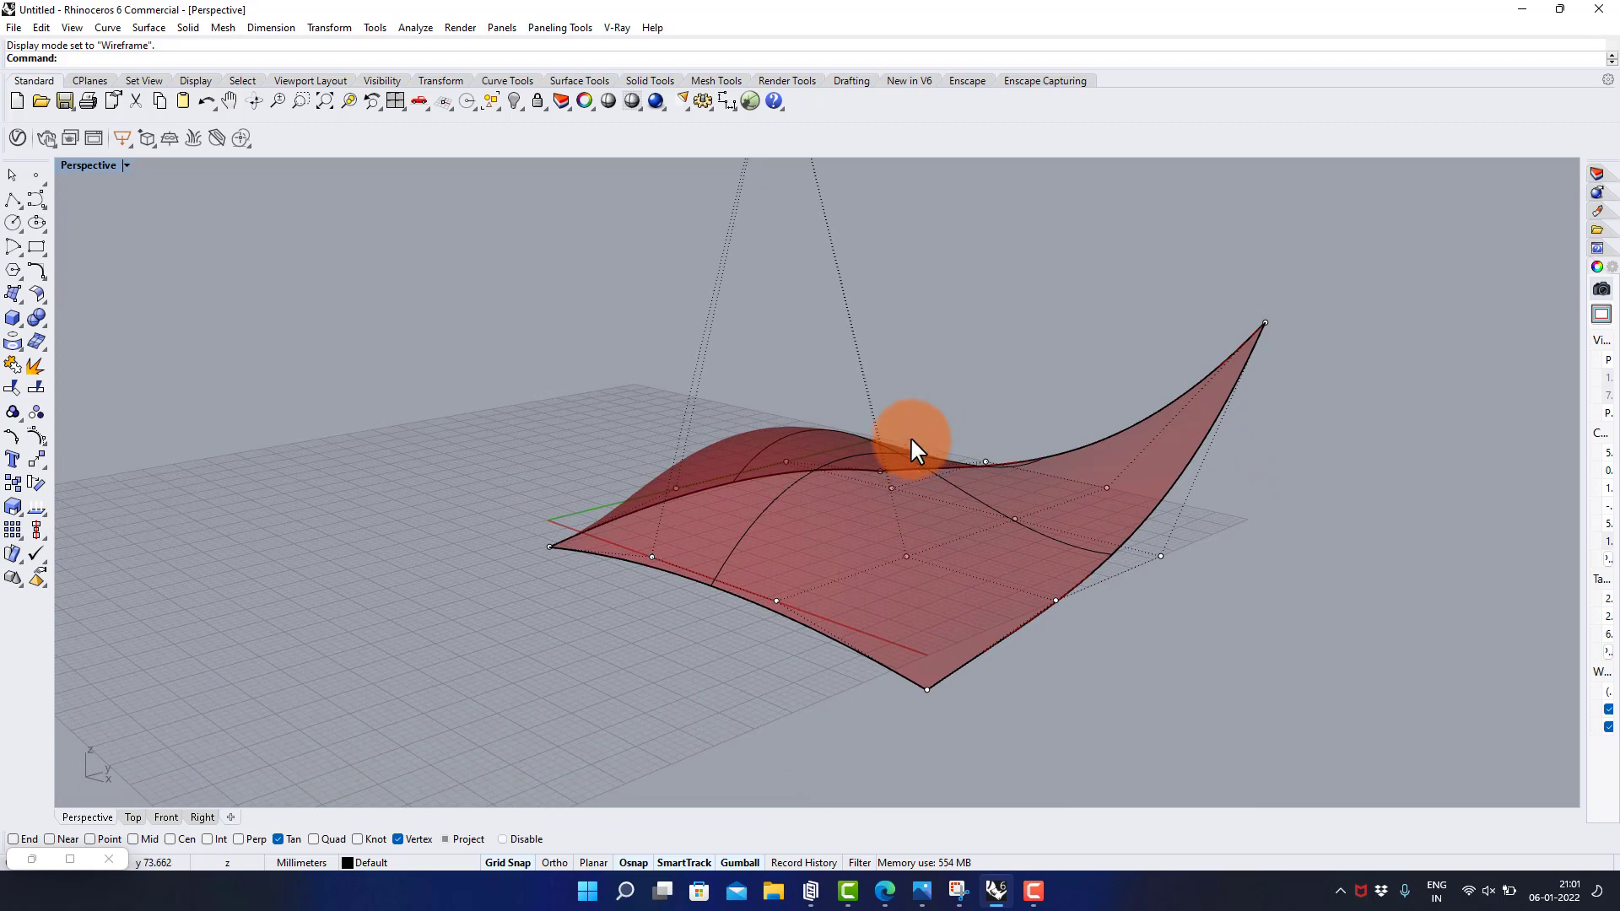
# Restore Grasshopper and add a Populate Geometry component beside the repositioned Srf parameter
pyautogui.click(33, 858)
pyautogui.moveTo(302, 379); pyautogui.dragTo(439, 449, button='right')
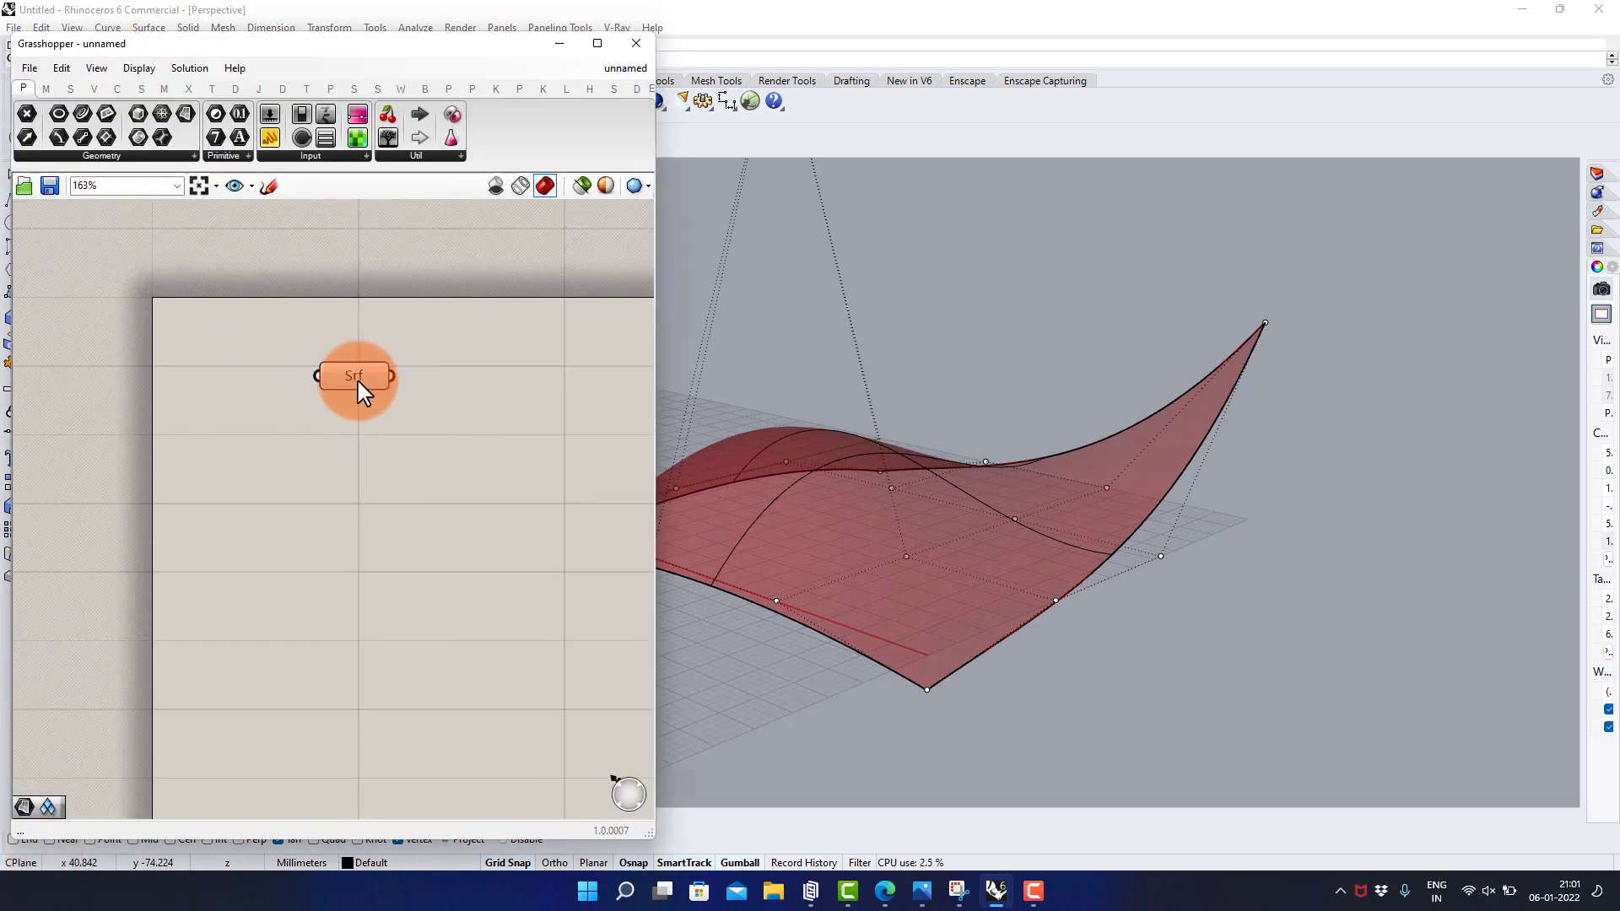
pyautogui.moveTo(358, 378); pyautogui.dragTo(305, 364)
pyautogui.click(350, 438)
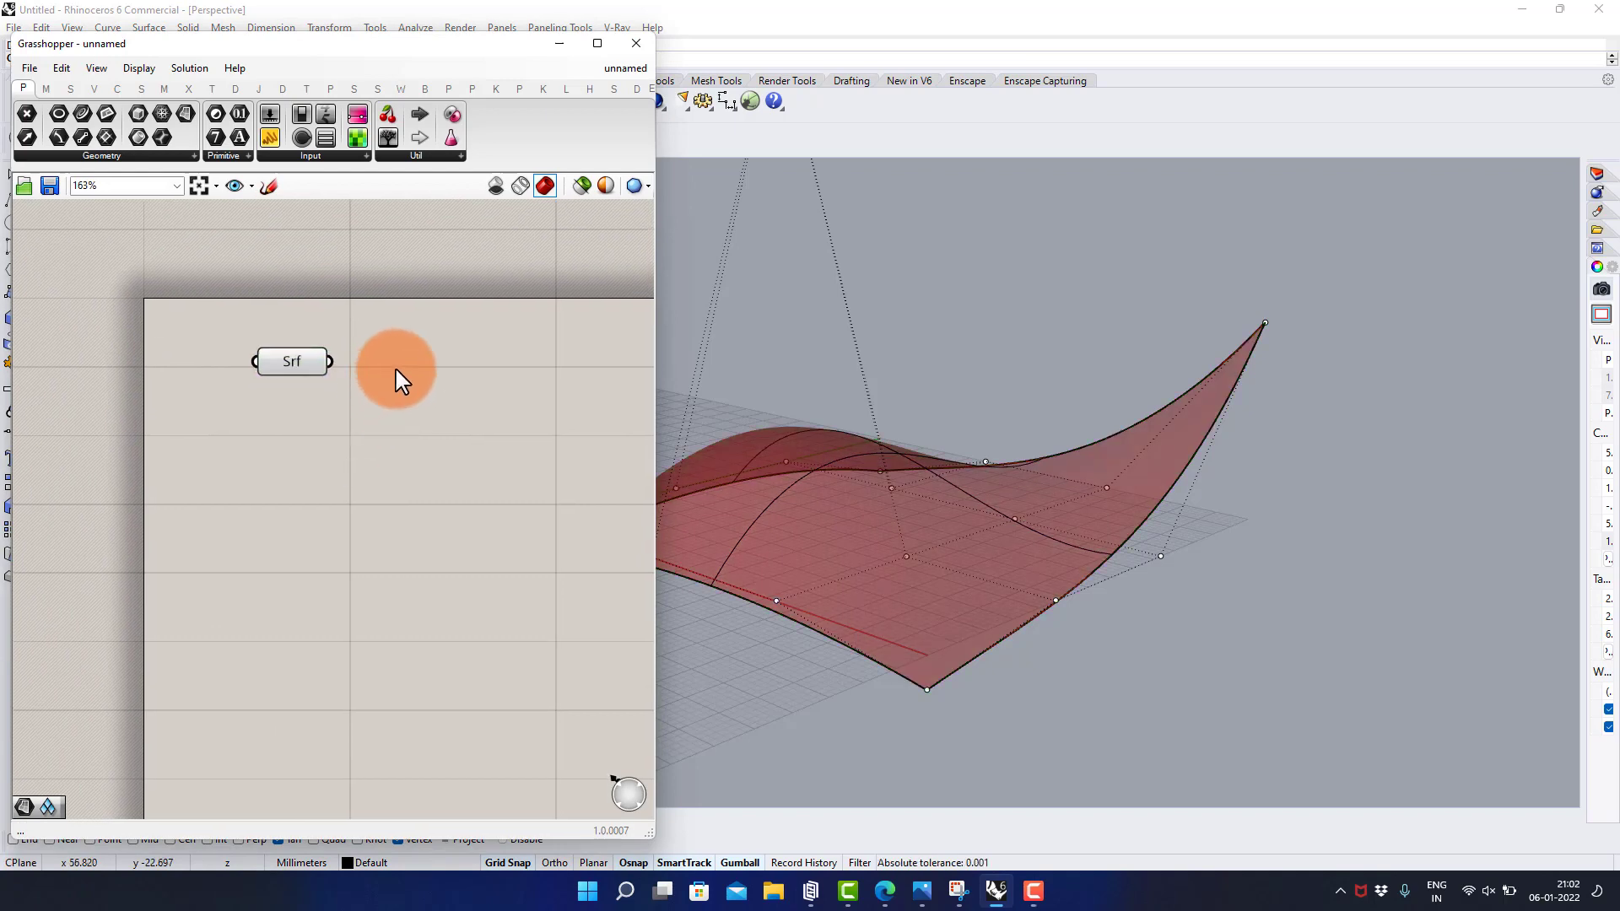
pyautogui.doubleClick(397, 371)
pyautogui.write('pop')
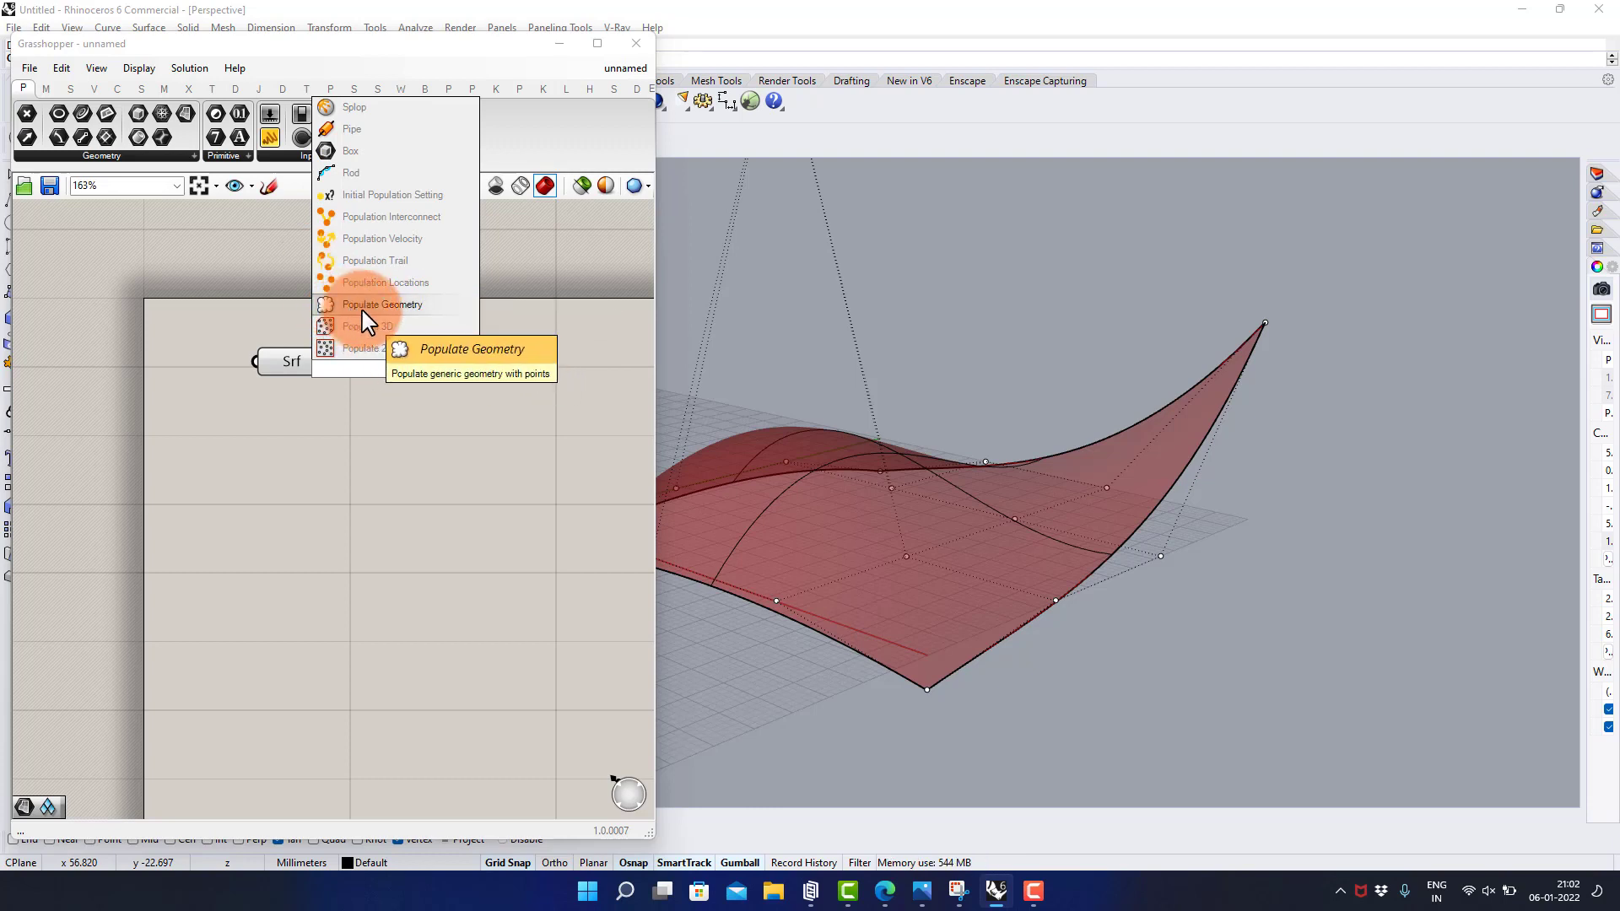
pyautogui.click(387, 319)
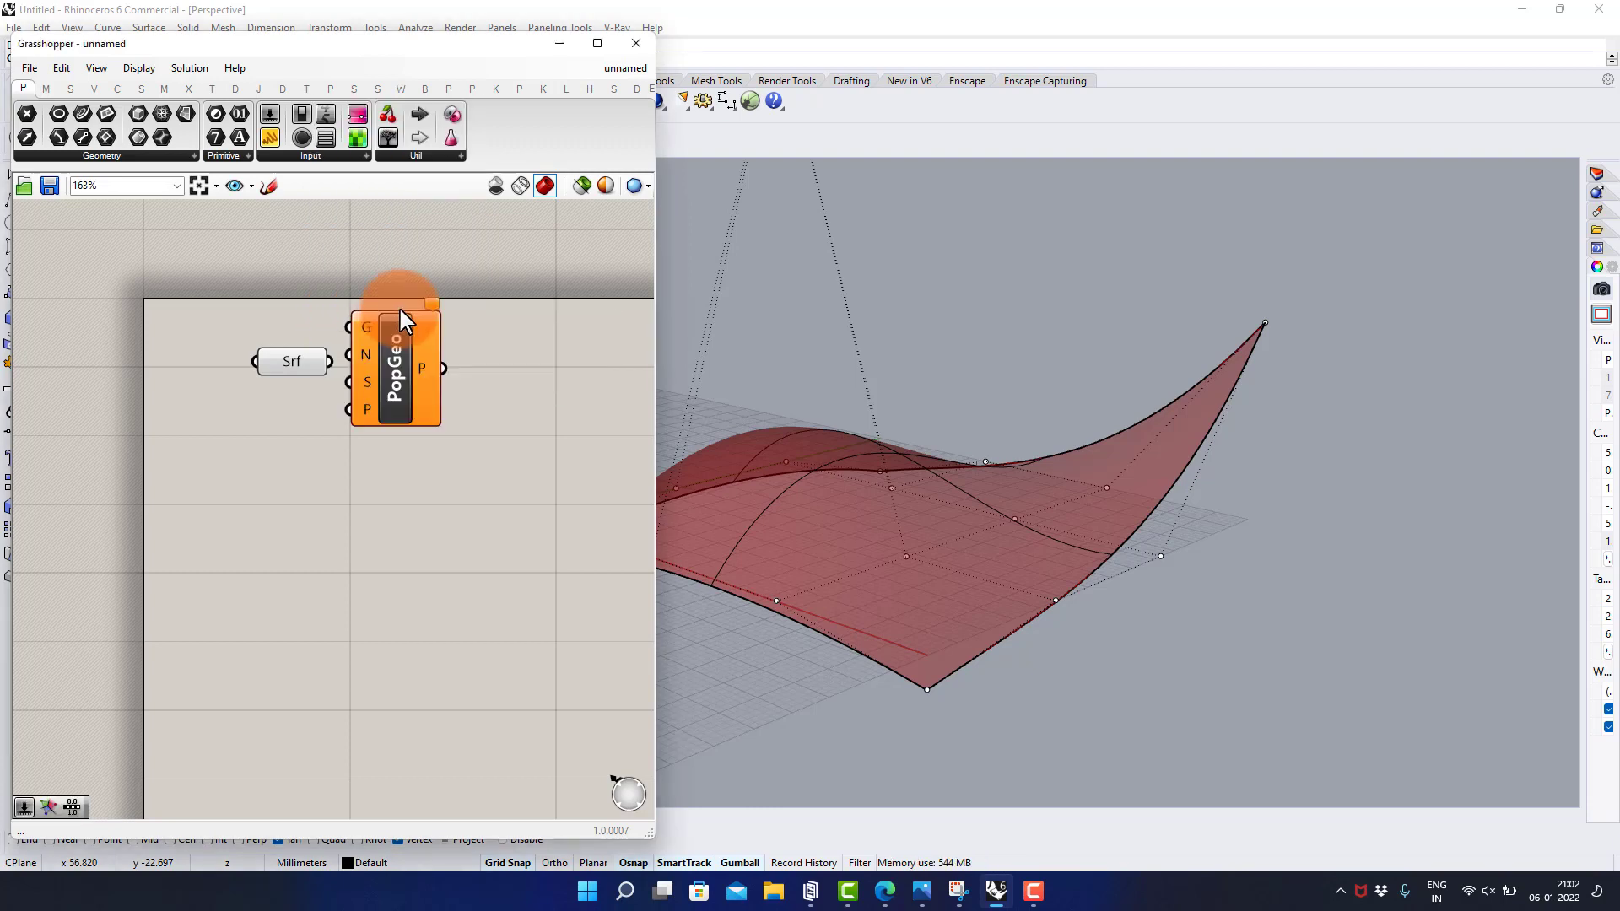
pyautogui.scroll(3, 326, 341)
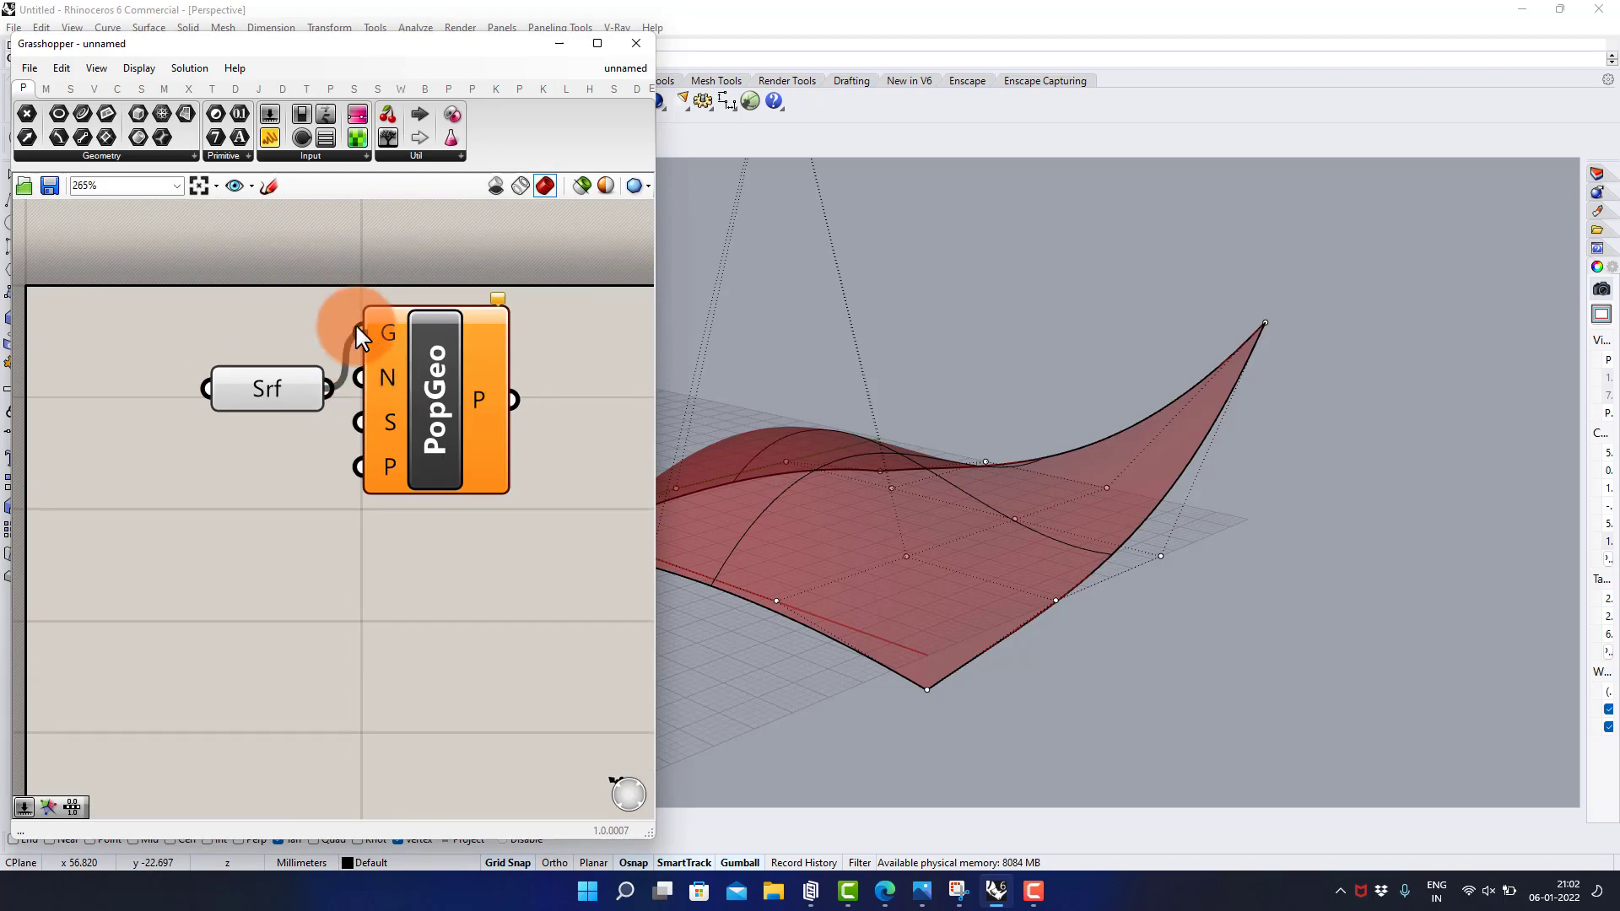
# Connect the Srf parameter to Populate Geometry's G input and place the component slightly lower on the canvas
pyautogui.moveTo(356, 327); pyautogui.dragTo(357, 329)
pyautogui.moveTo(434, 389); pyautogui.dragTo(490, 475)
pyautogui.keyDown('shift'); pyautogui.moveTo(1178, 489); pyautogui.dragTo(1384, 513, button='right'); pyautogui.keyUp('shift')
pyautogui.moveTo(1345, 363); pyautogui.dragTo(1295, 464, button='right')
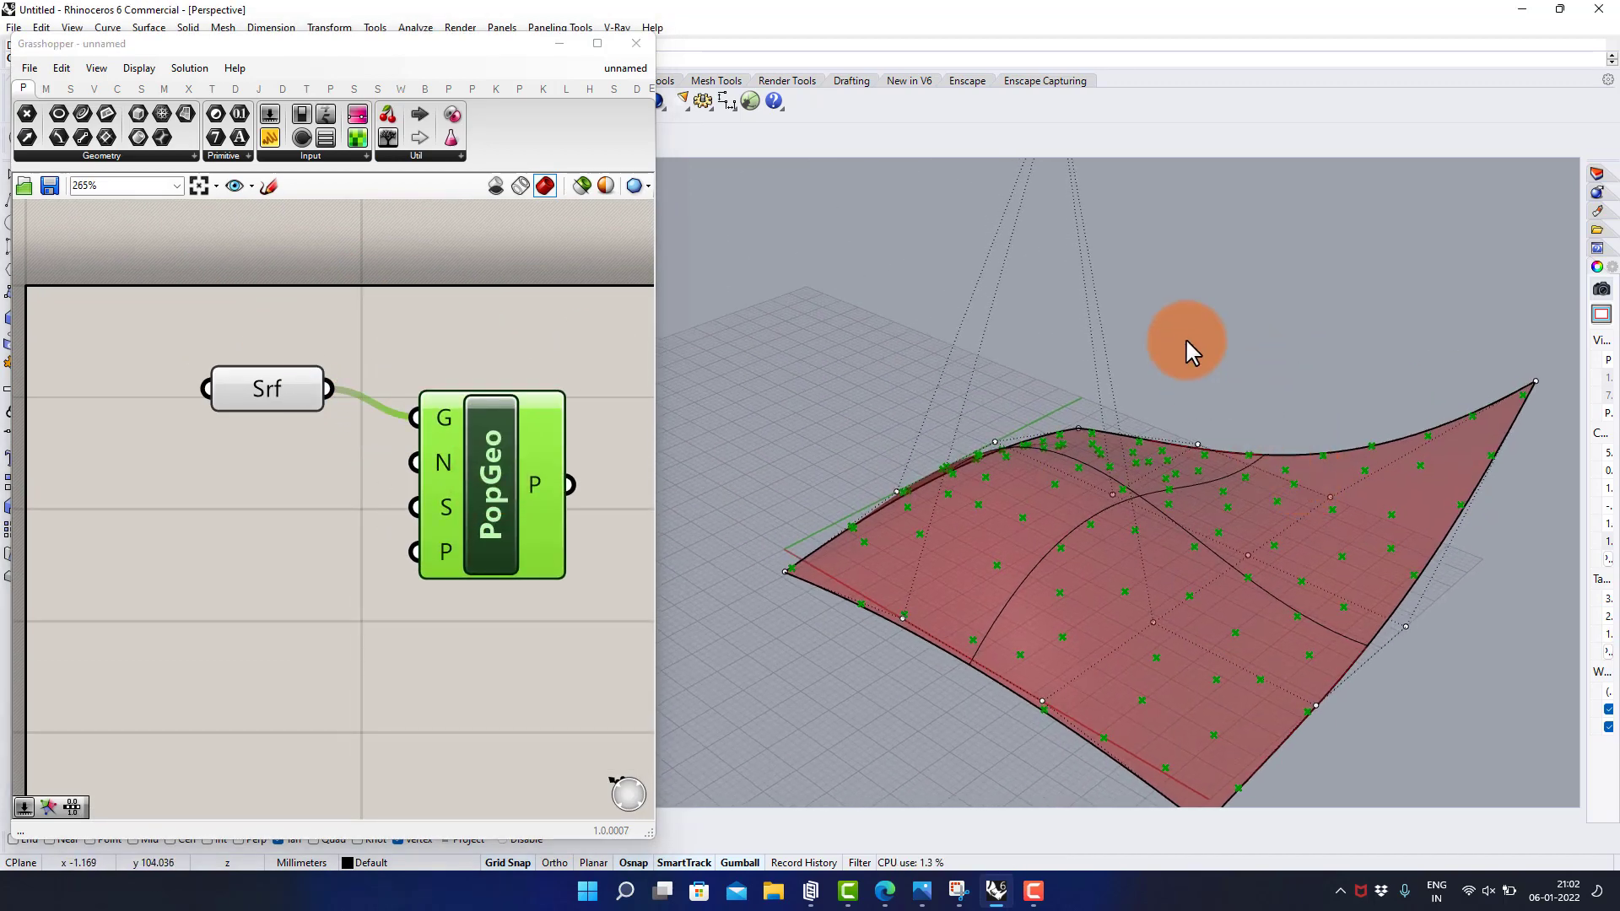
pyautogui.moveTo(1215, 416); pyautogui.dragTo(1269, 386, button='right')
pyautogui.moveTo(315, 475); pyautogui.dragTo(339, 442, button='right')
# Add a number slider set to 60 and connect it to Populate Geometry's N input
pyautogui.click(261, 481)
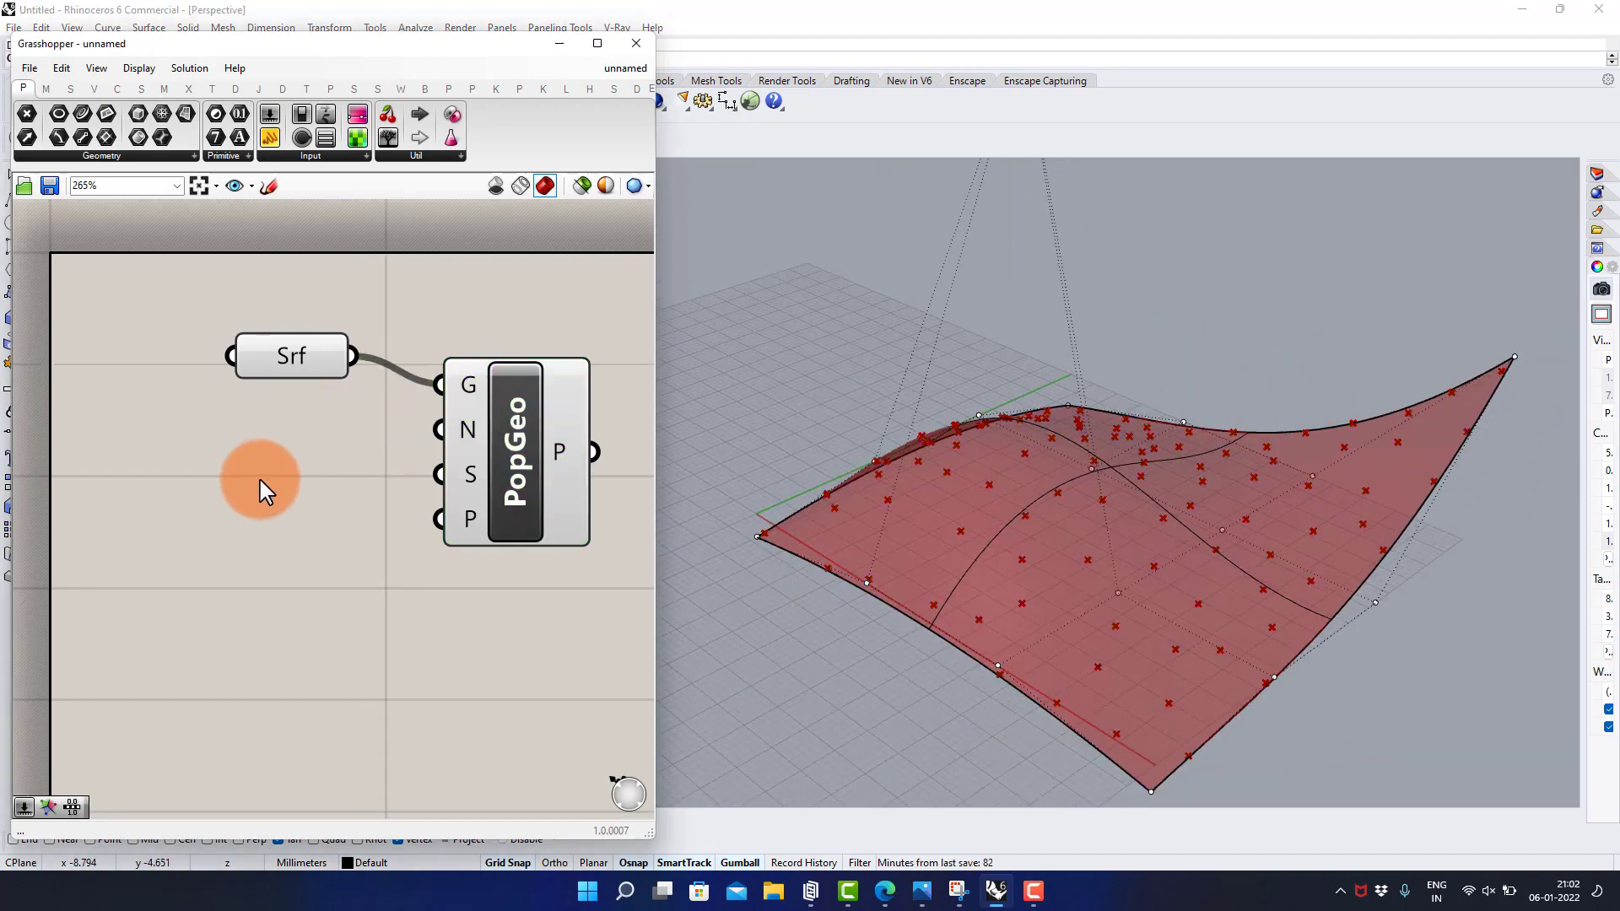
pyautogui.doubleClick(260, 483)
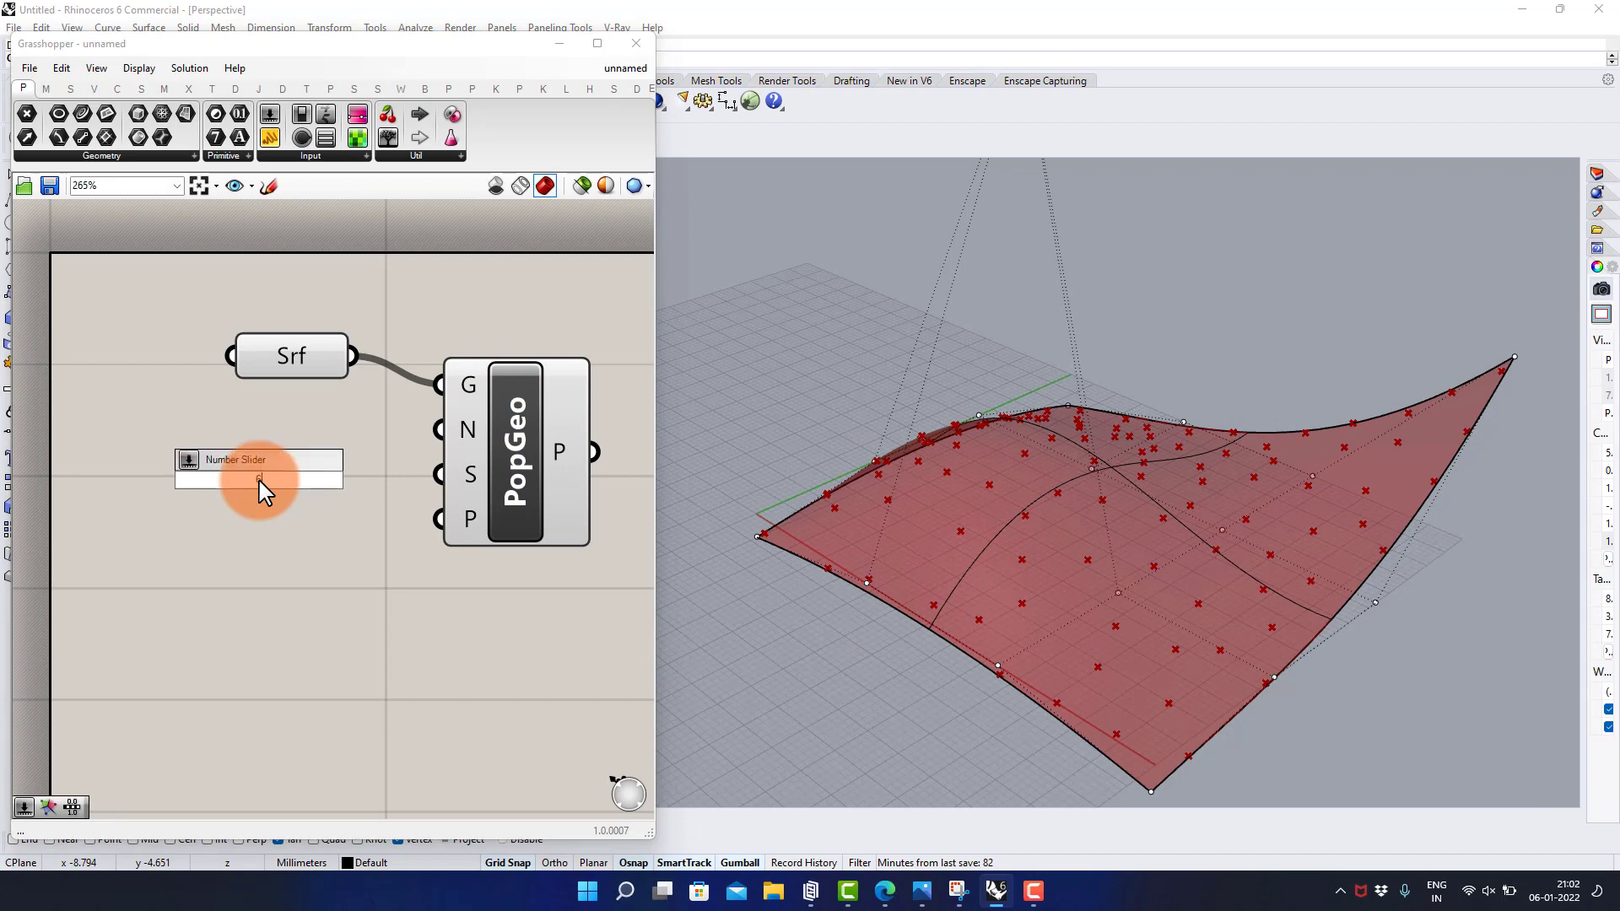
pyautogui.press('Return')
pyautogui.moveTo(423, 491); pyautogui.dragTo(429, 426)
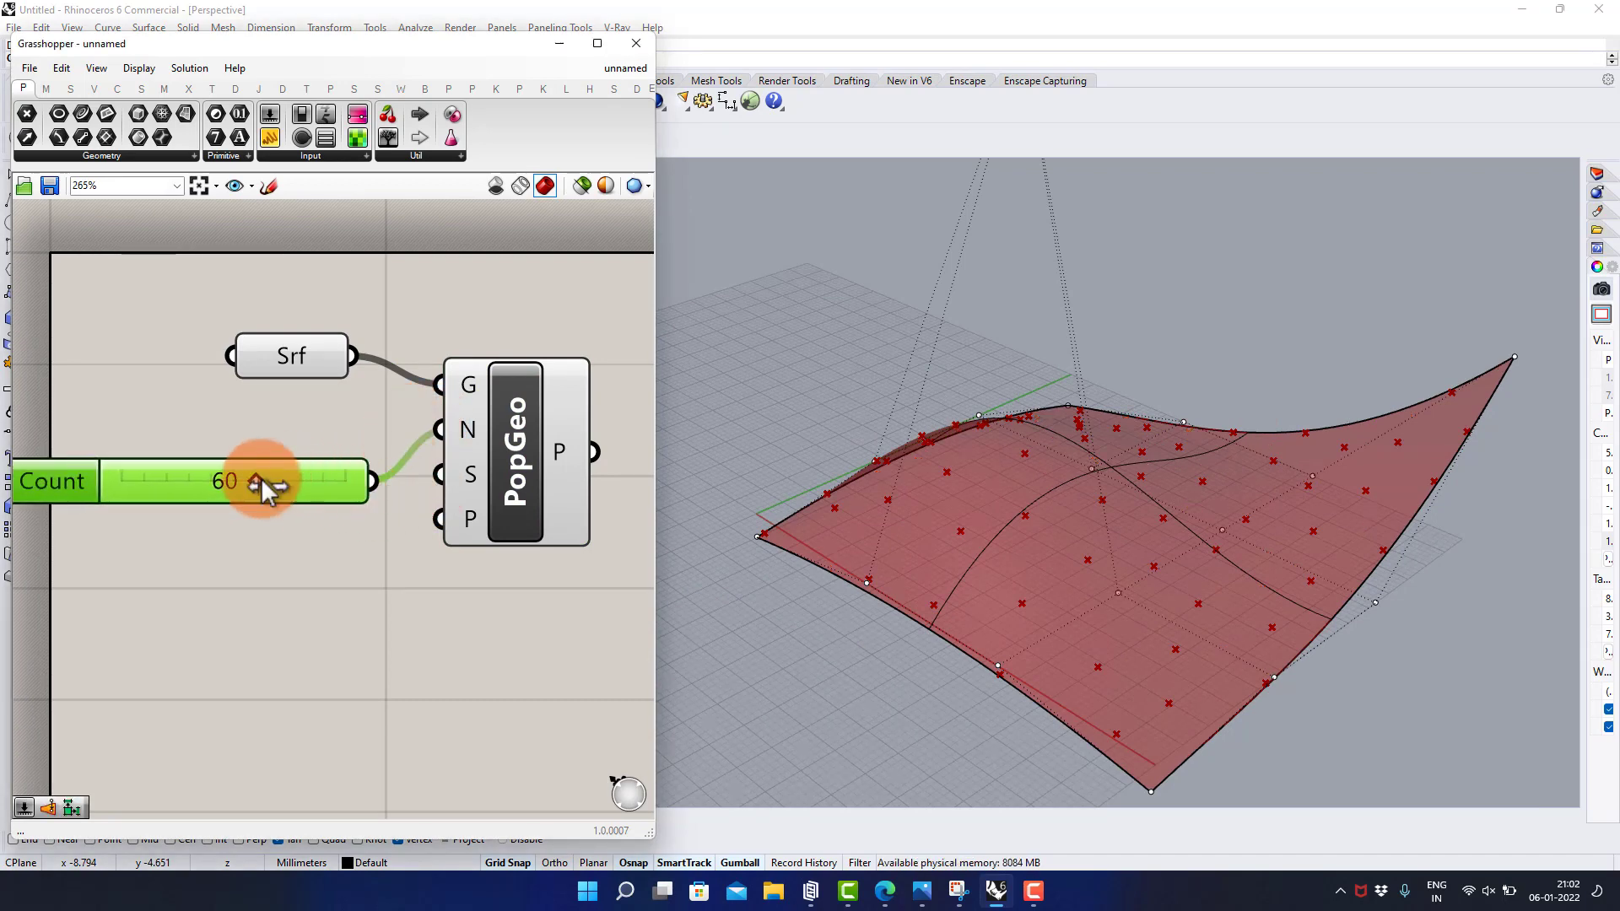
pyautogui.moveTo(261, 481)
pyautogui.mouseDown()
pyautogui.moveTo(315, 492)
pyautogui.moveTo(258, 489)
pyautogui.mouseUp()
pyautogui.click(268, 428)
# Add a Surface Closest Point component after Populate Geometry
pyautogui.moveTo(439, 445); pyautogui.dragTo(238, 393, button='right')
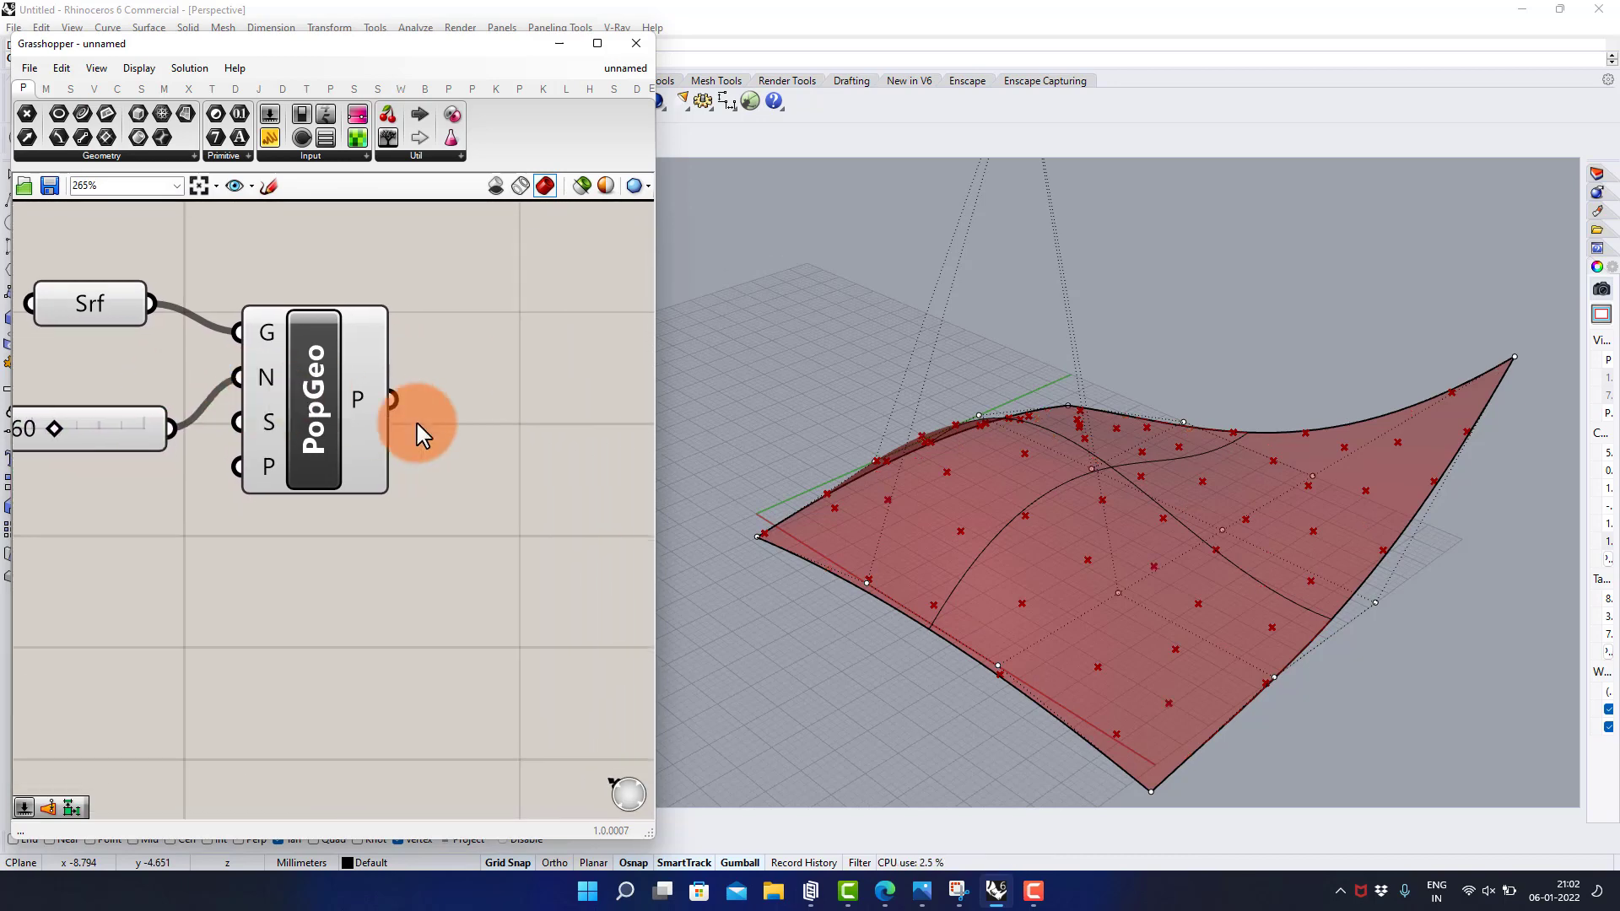
pyautogui.doubleClick(502, 464)
pyautogui.write('surf')
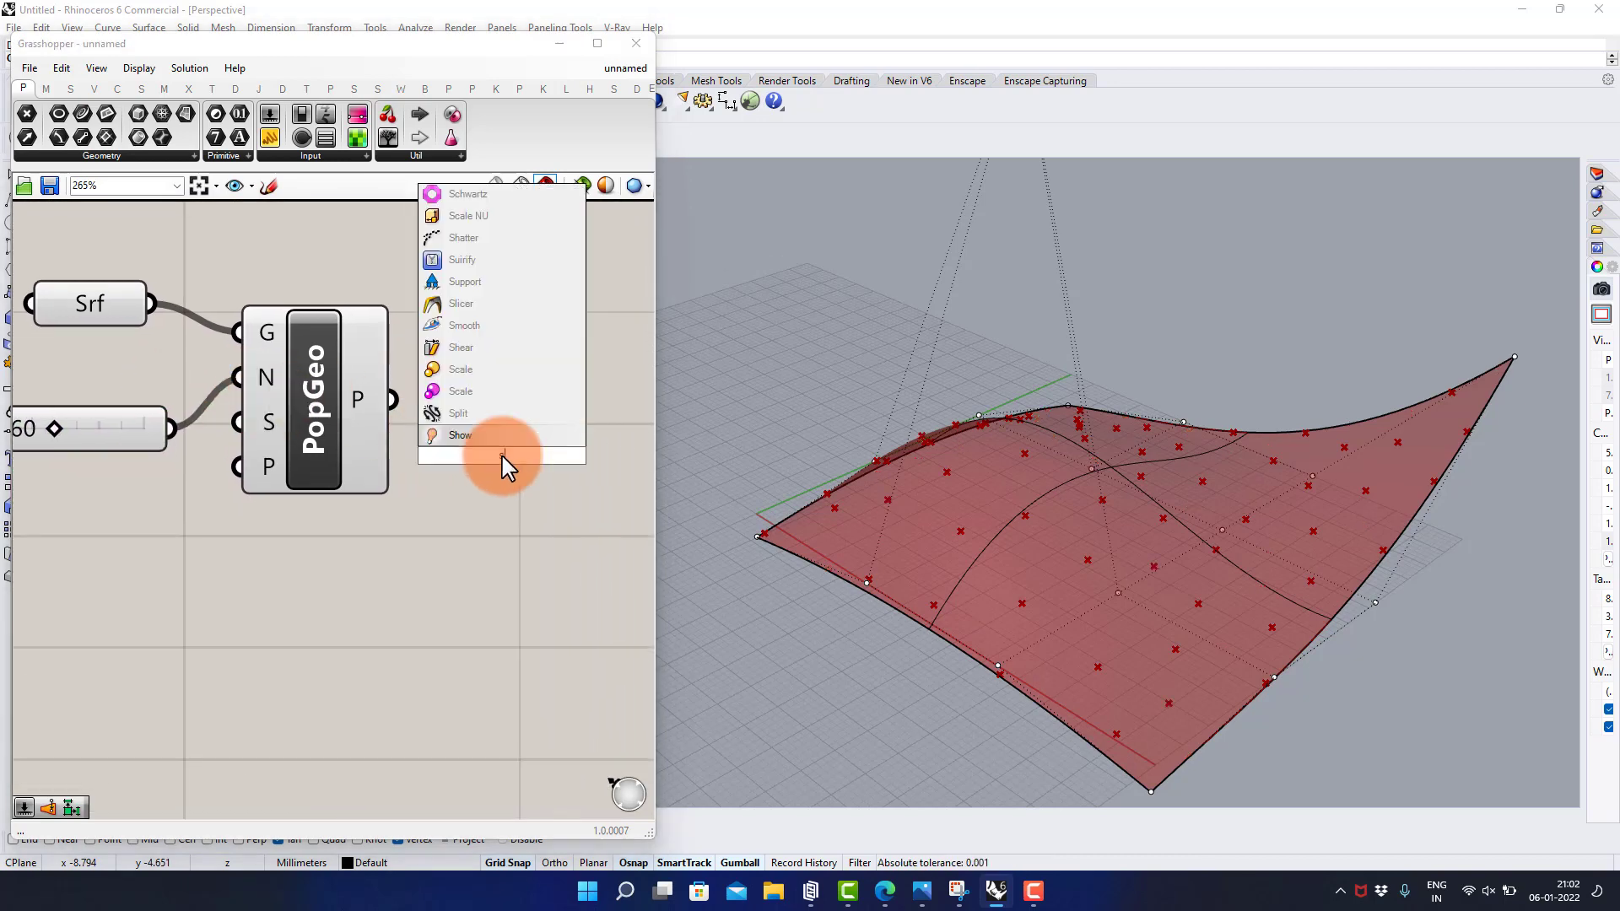
pyautogui.write('ace')
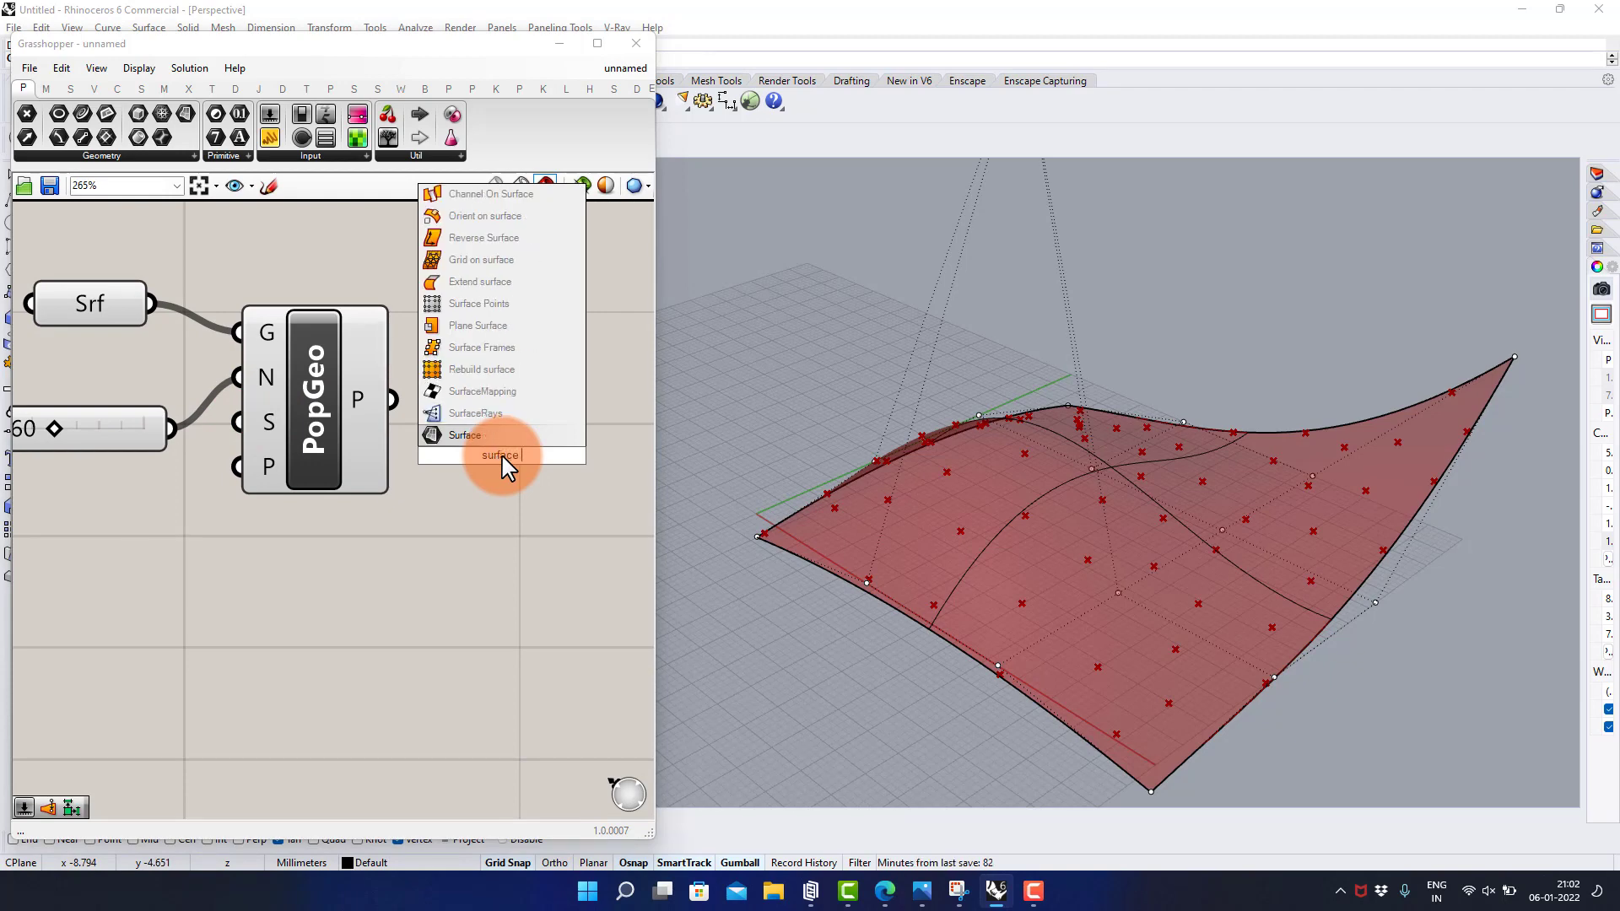
pyautogui.write(' c')
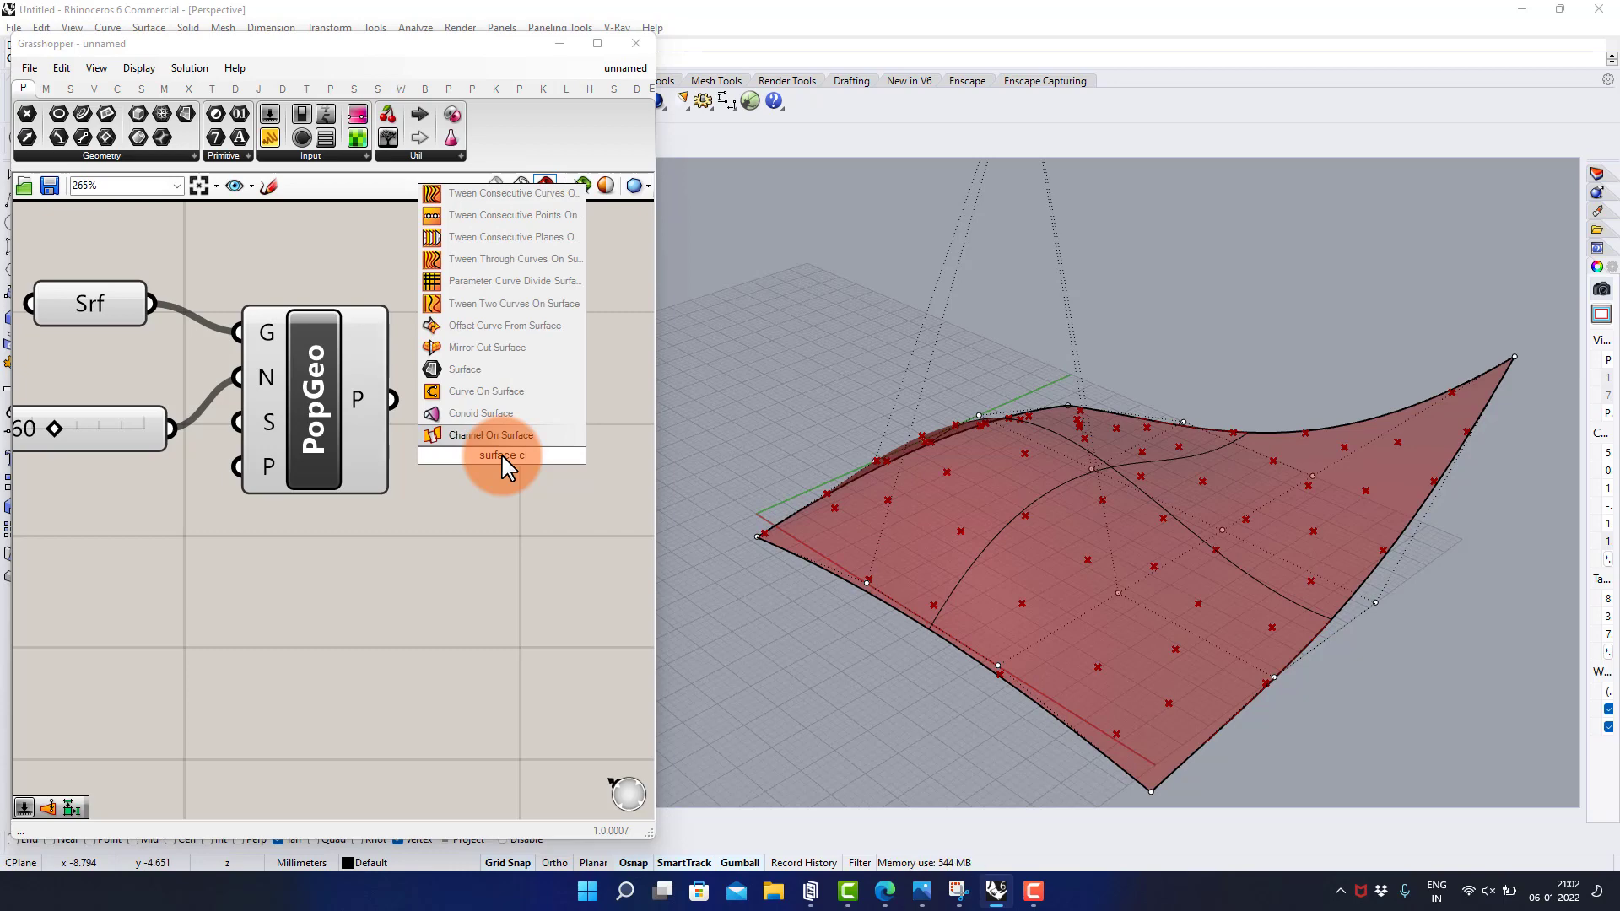
pyautogui.write('p')
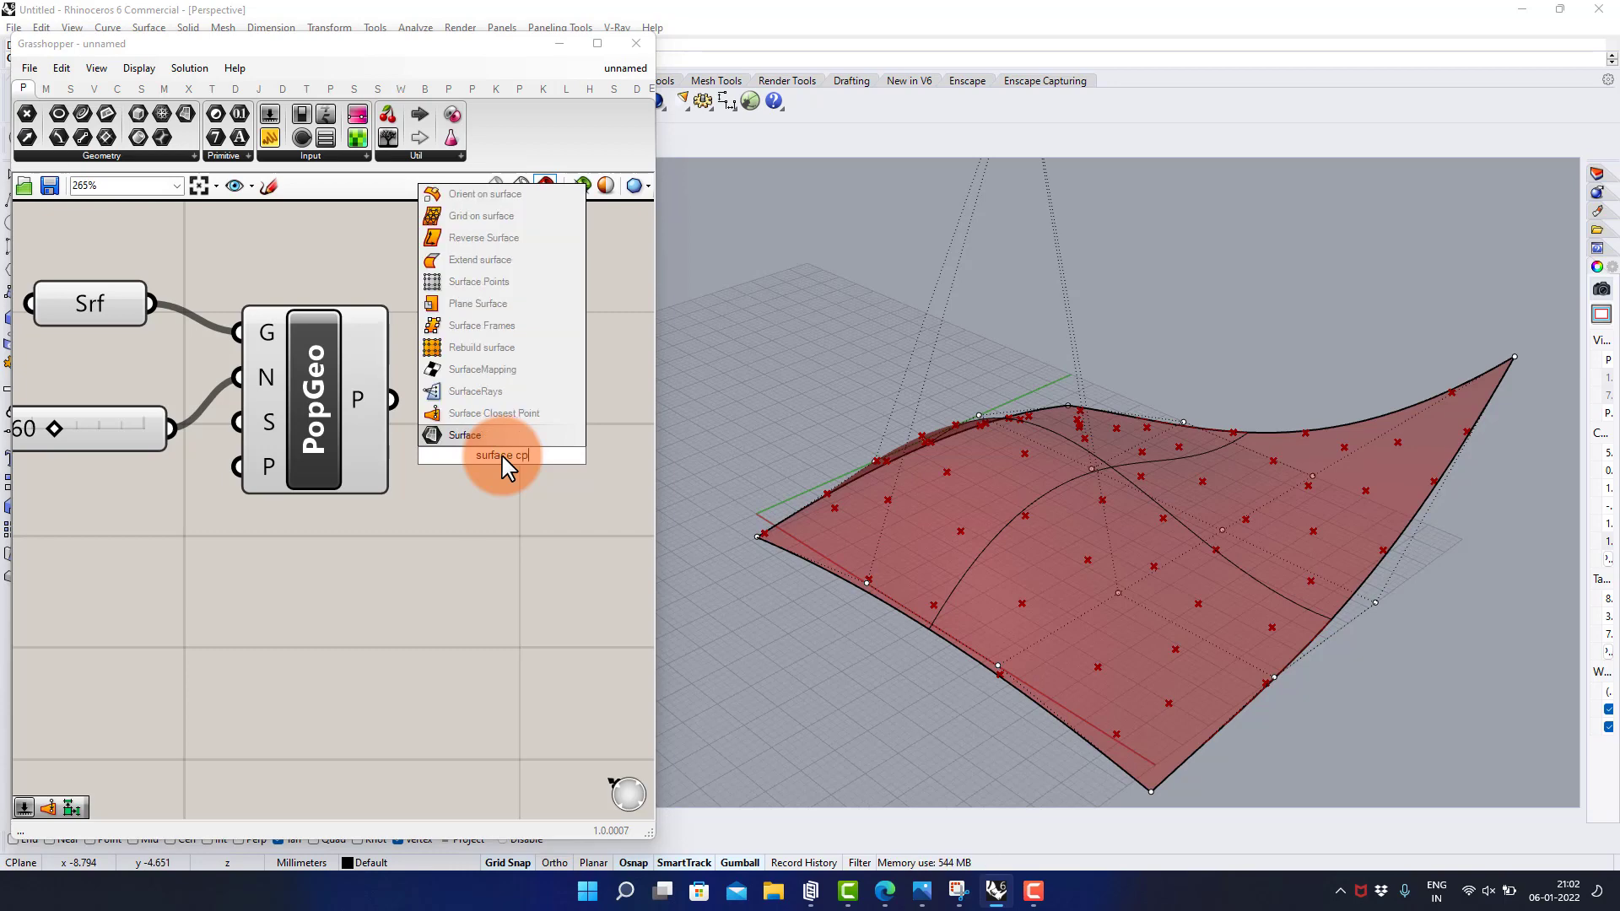
pyautogui.click(470, 415)
# Connect Populate Geometry's points and the Srf parameter to Surface Closest Point's P and S inputs, and rearrange Srf below the slider
pyautogui.moveTo(499, 432); pyautogui.dragTo(362, 350, button='right')
pyautogui.scroll(-2, 362, 349)
pyautogui.moveTo(370, 369); pyautogui.dragTo(402, 439)
pyautogui.click(413, 296)
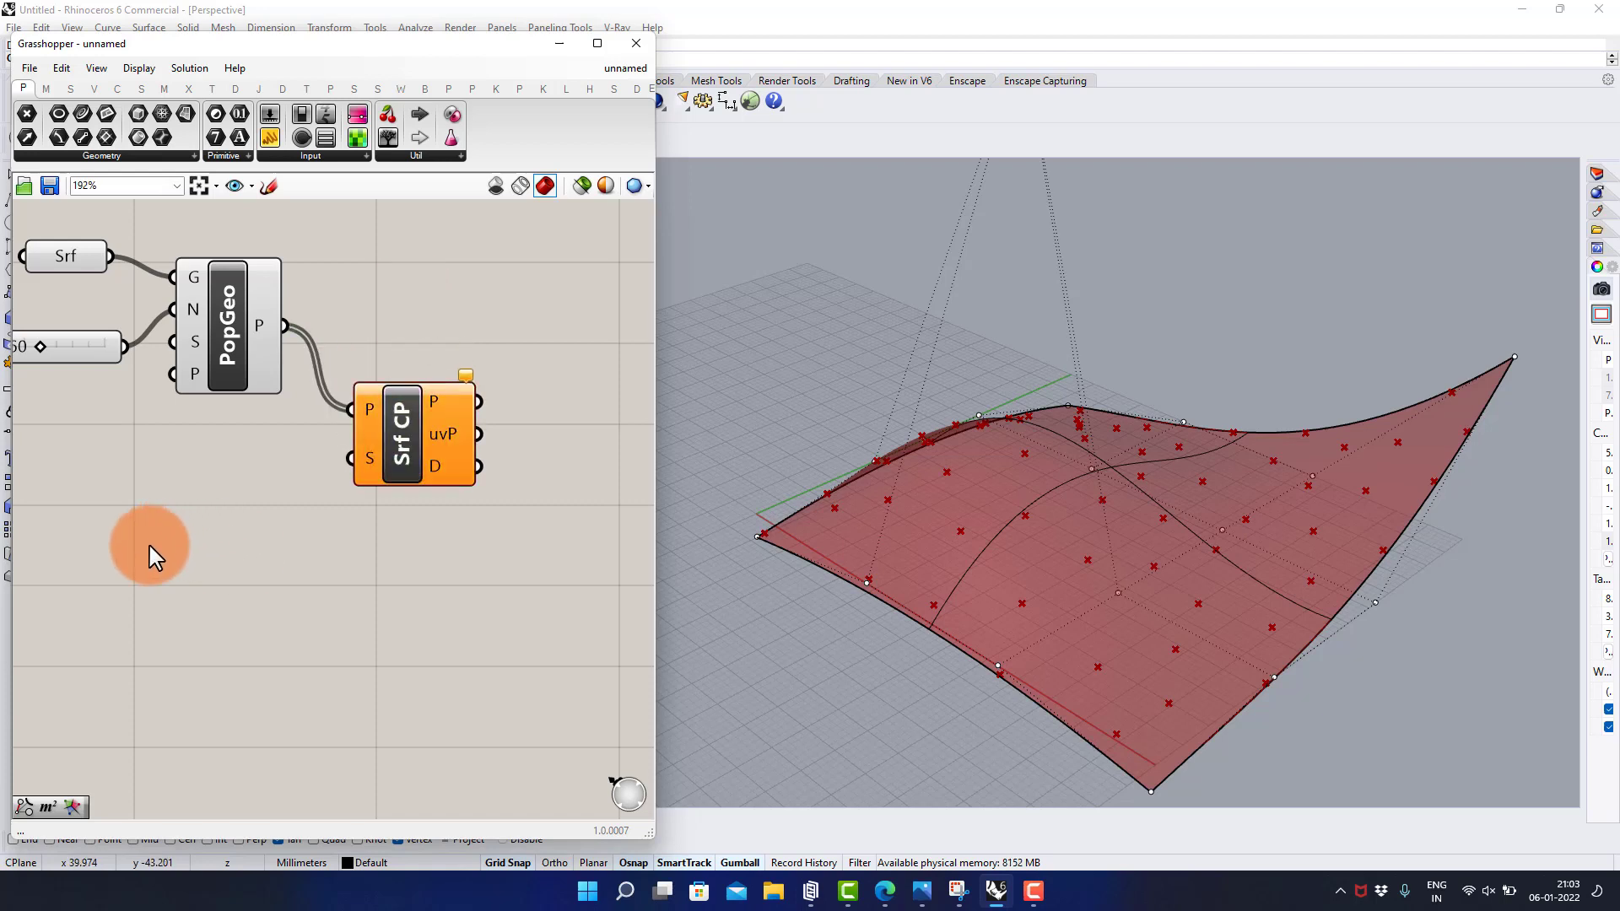
pyautogui.moveTo(297, 490); pyautogui.dragTo(347, 490, button='right')
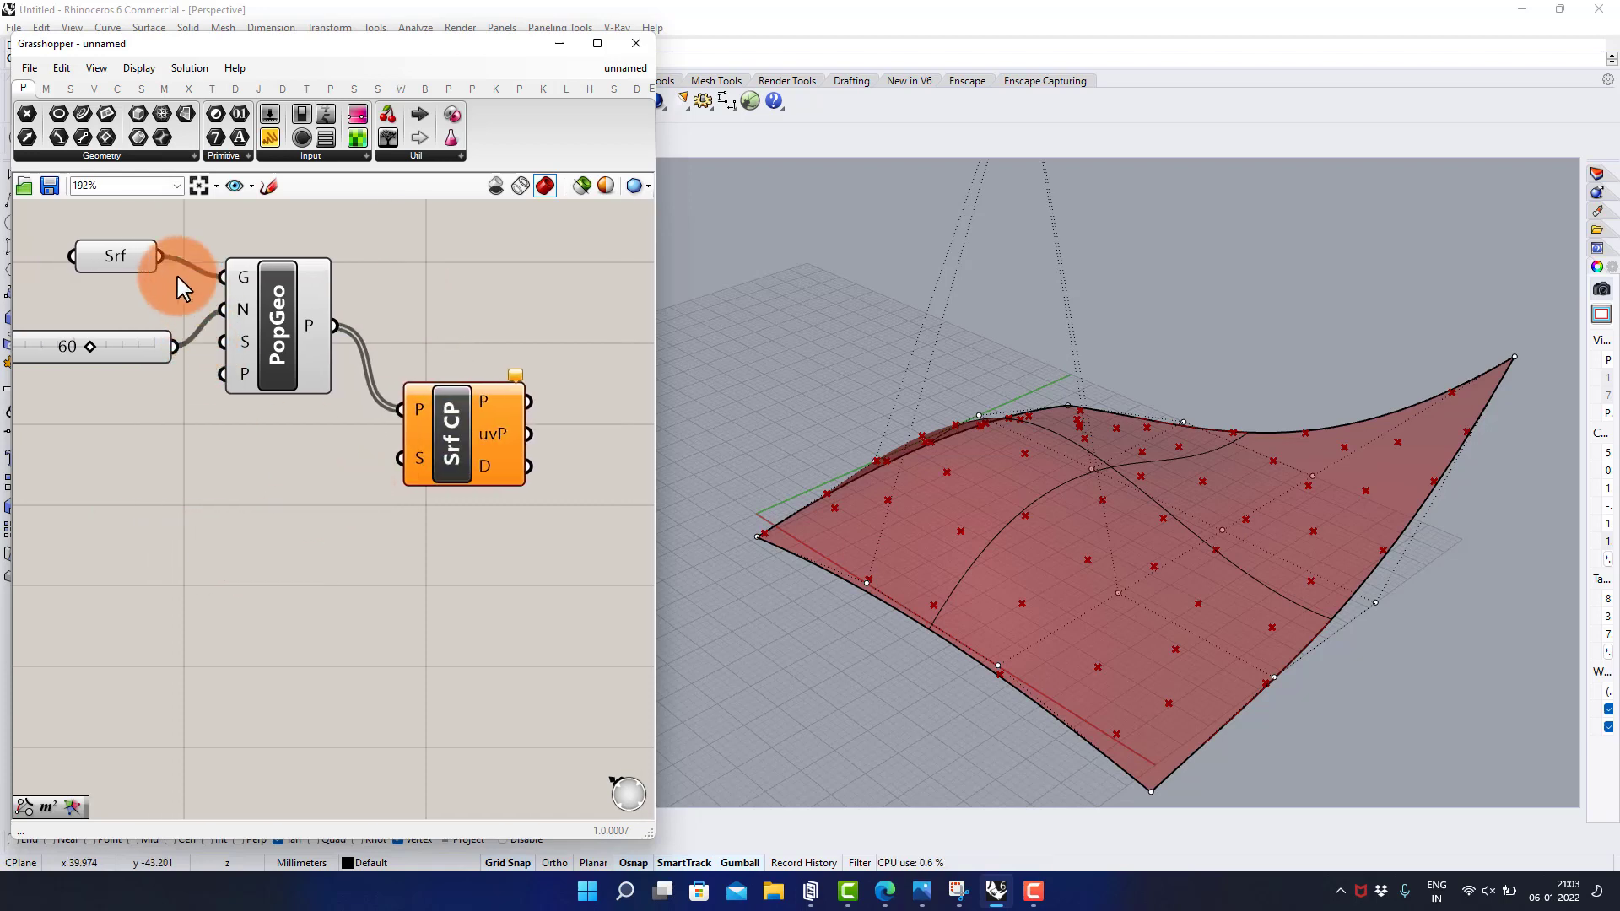
pyautogui.moveTo(173, 287); pyautogui.dragTo(401, 458)
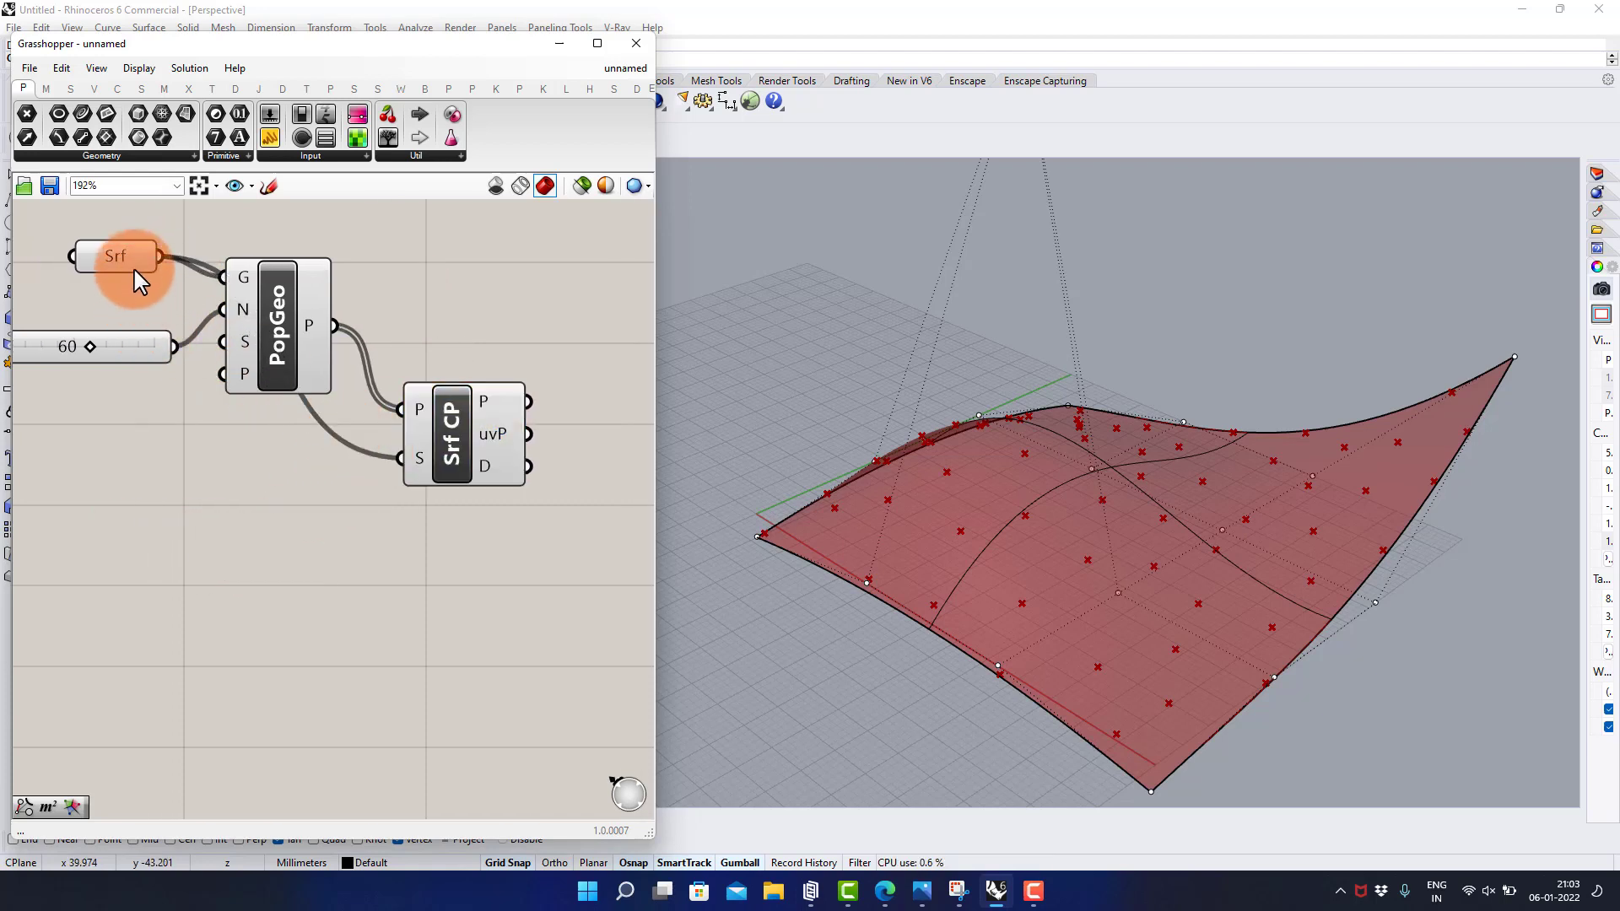
pyautogui.moveTo(135, 270); pyautogui.dragTo(119, 437)
pyautogui.moveTo(120, 353); pyautogui.dragTo(87, 319)
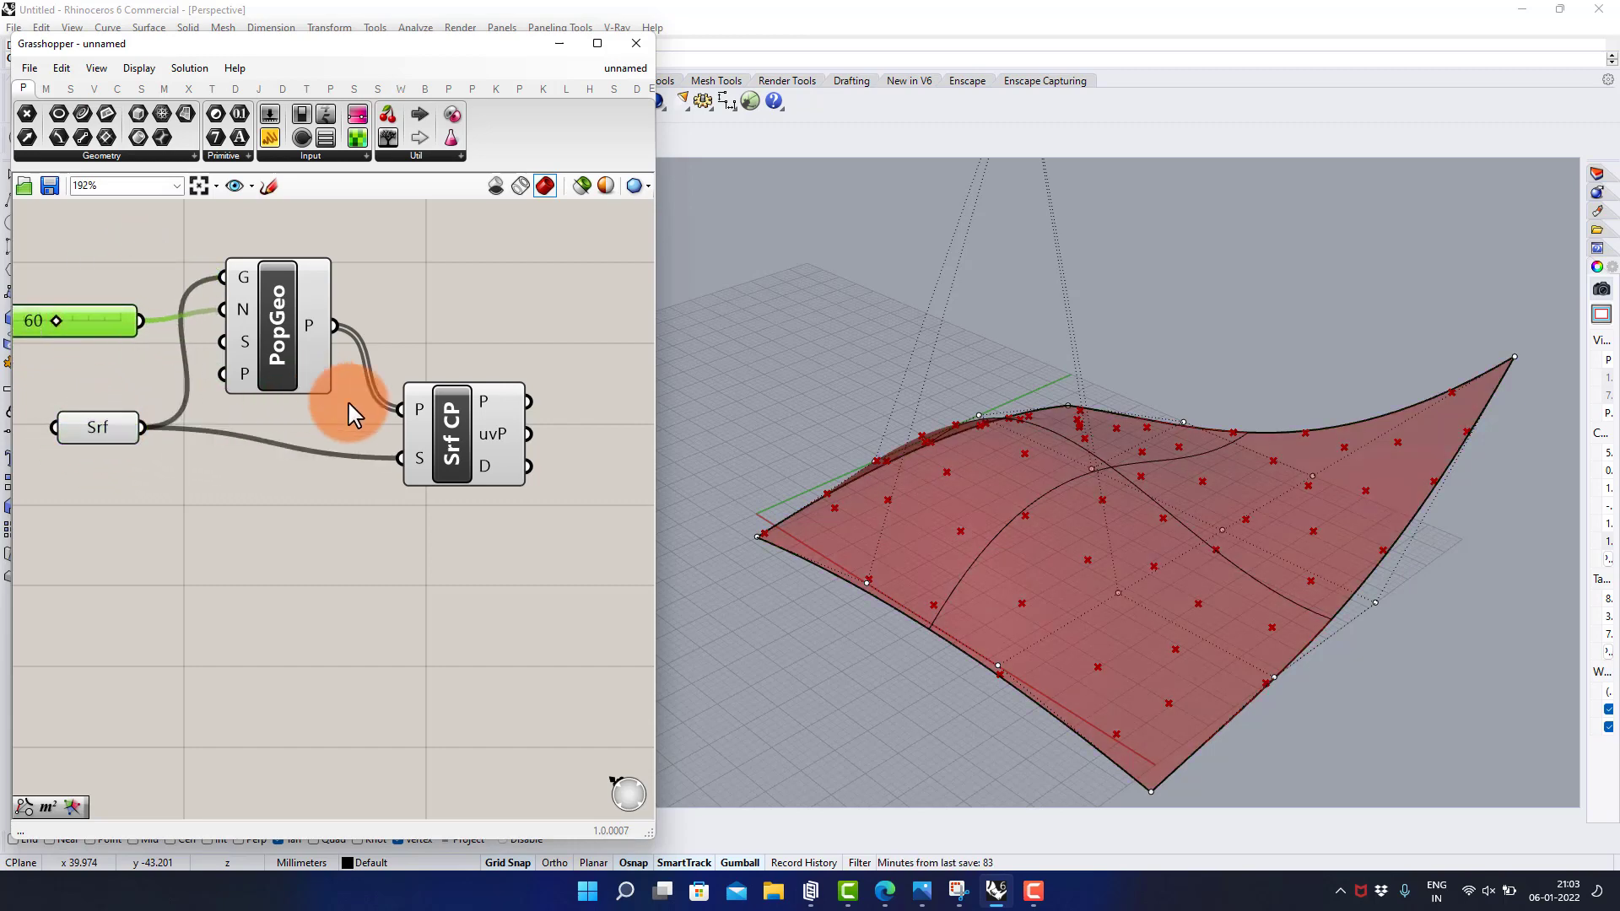
# Add a Voronoi component and connect Surface Closest Point's P output to its P input
pyautogui.moveTo(435, 427); pyautogui.dragTo(269, 411, button='right')
pyautogui.click(418, 399)
pyautogui.doubleClick(443, 399)
pyautogui.write('v')
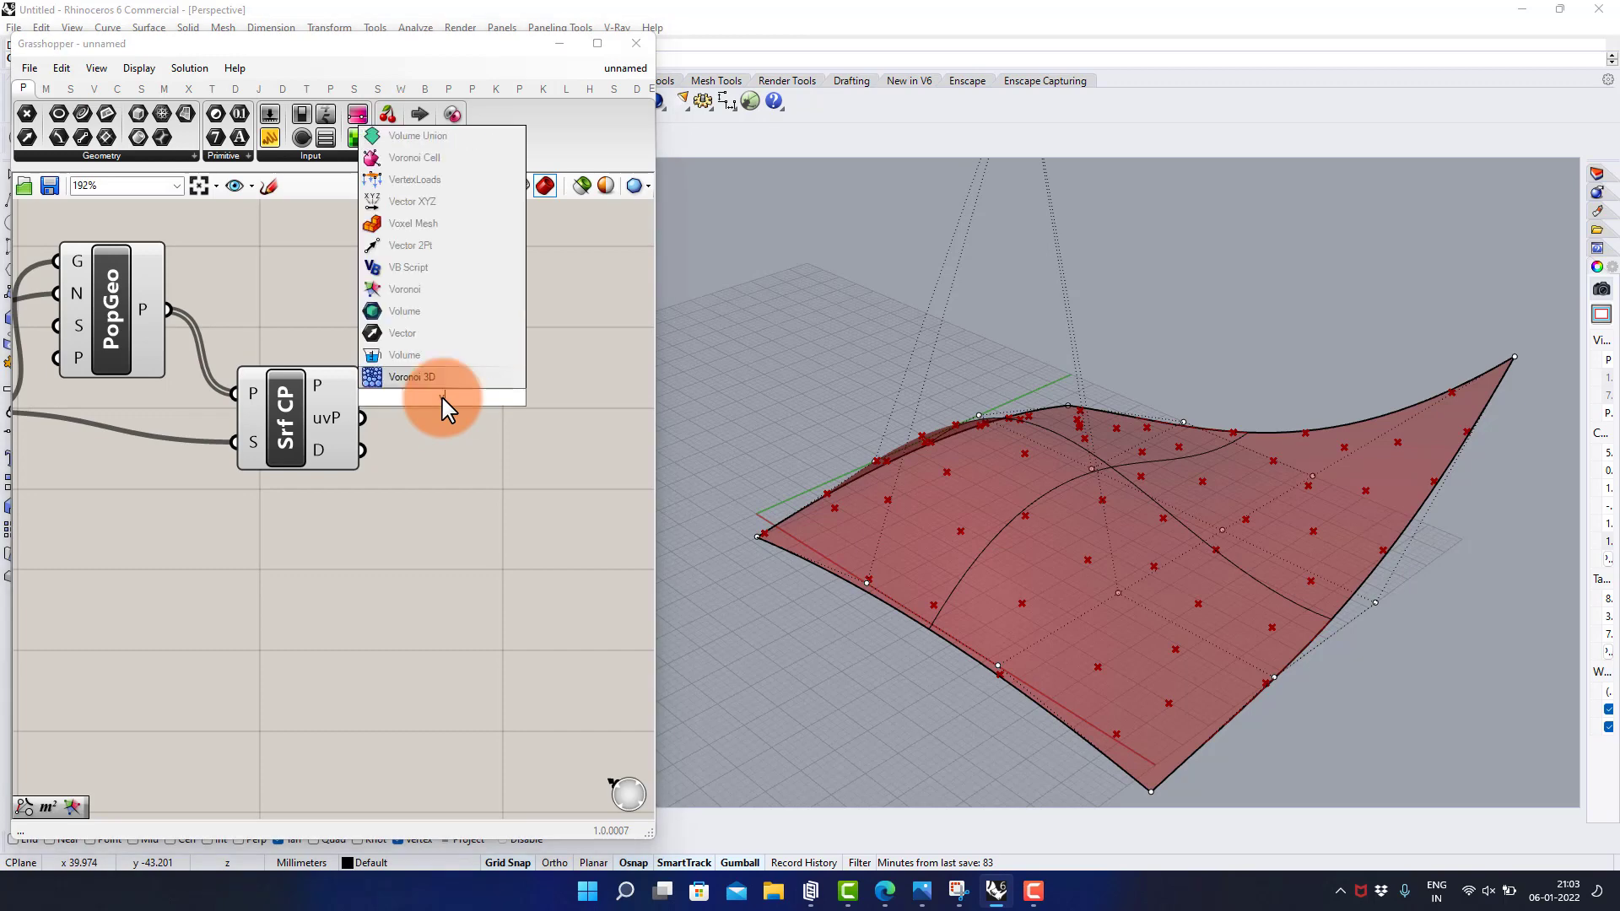
pyautogui.write('o')
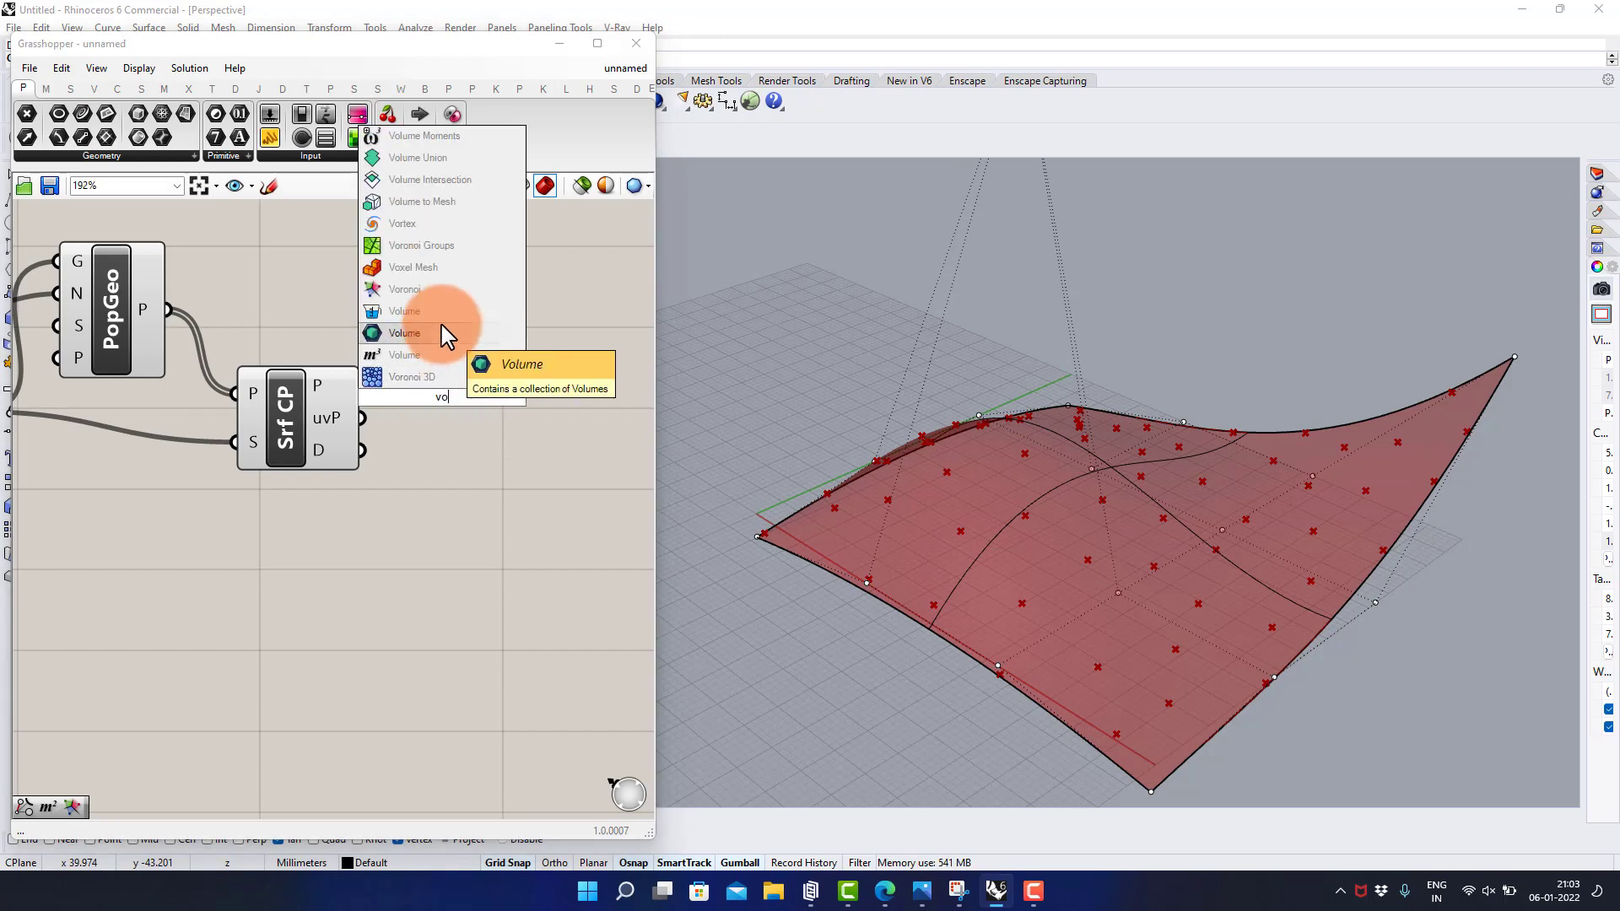
pyautogui.click(397, 288)
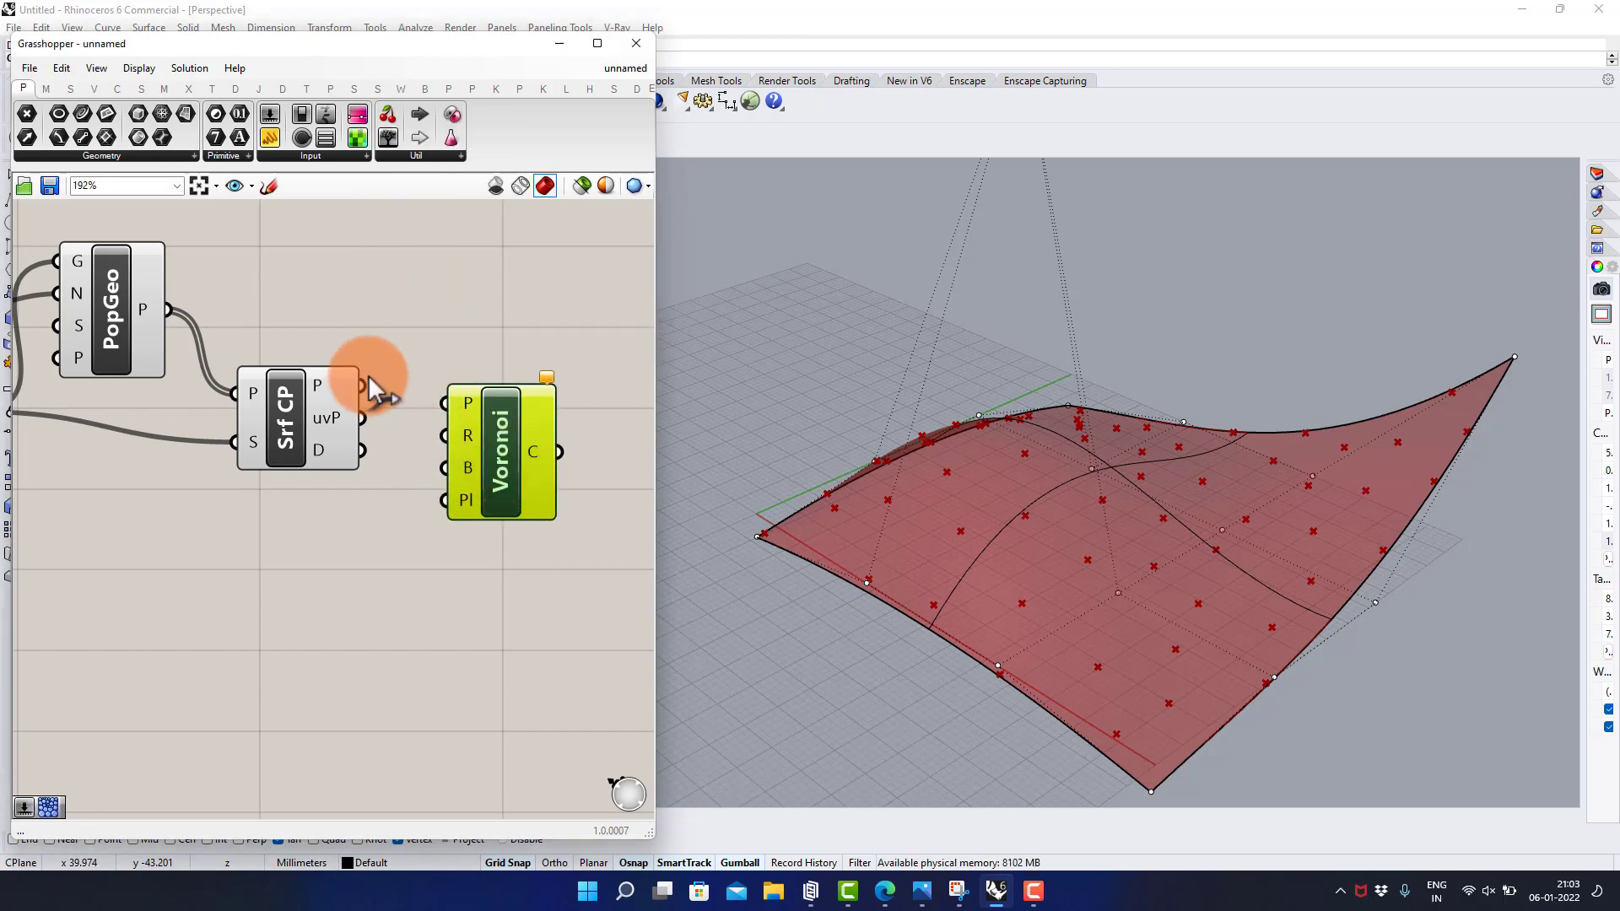
pyautogui.moveTo(363, 385); pyautogui.dragTo(446, 404)
pyautogui.moveTo(491, 459); pyautogui.dragTo(495, 515)
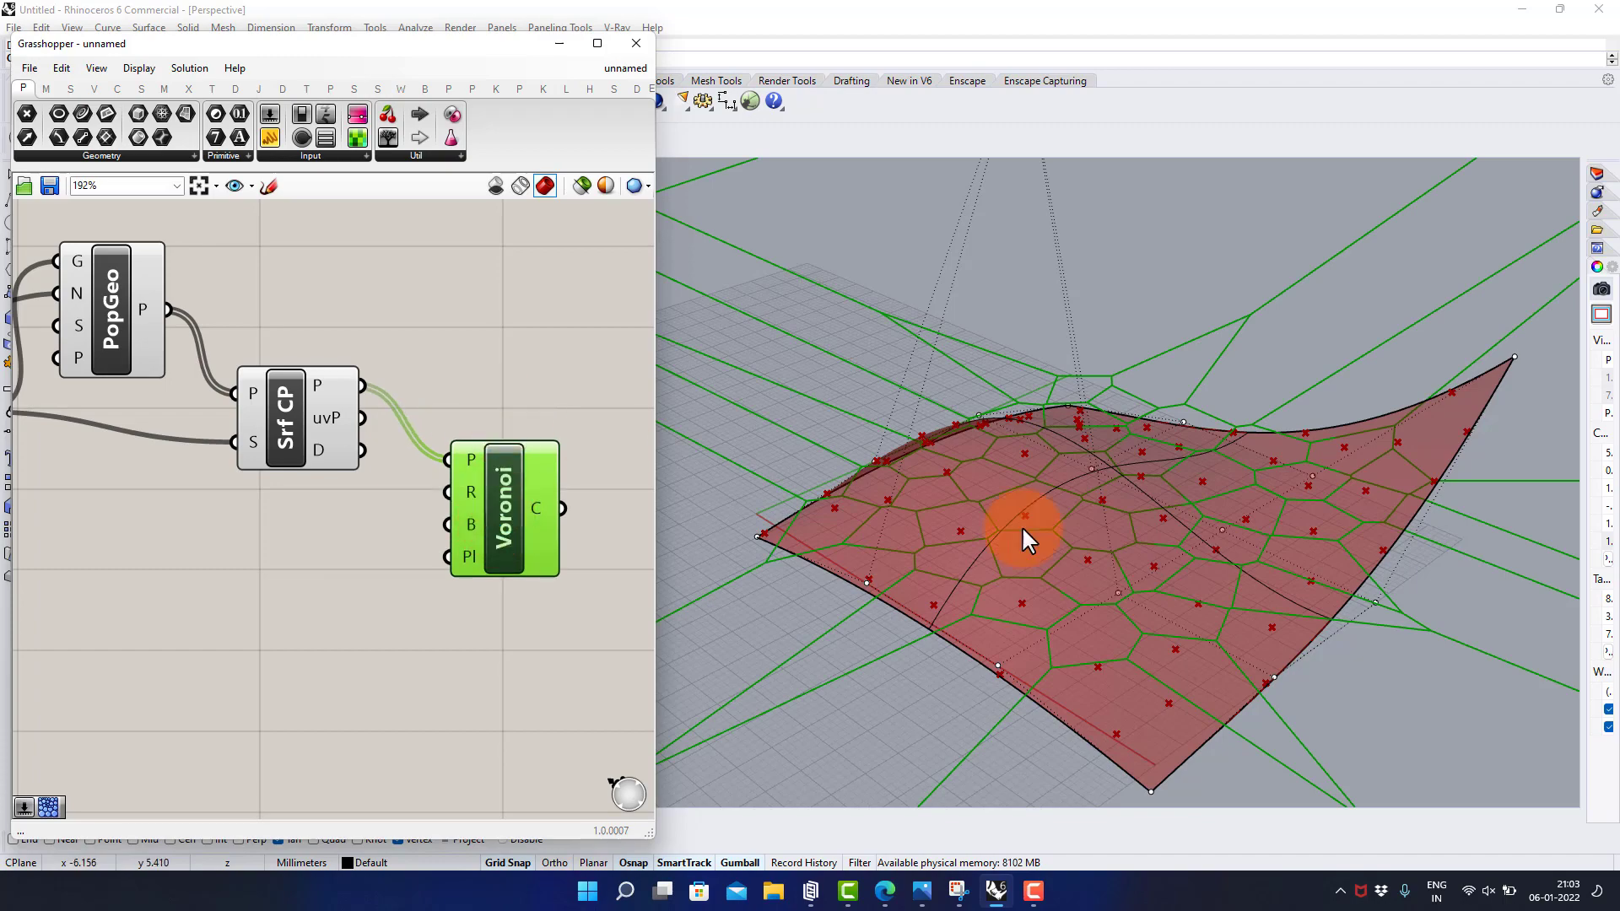
pyautogui.moveTo(1024, 535); pyautogui.dragTo(1114, 500, button='right')
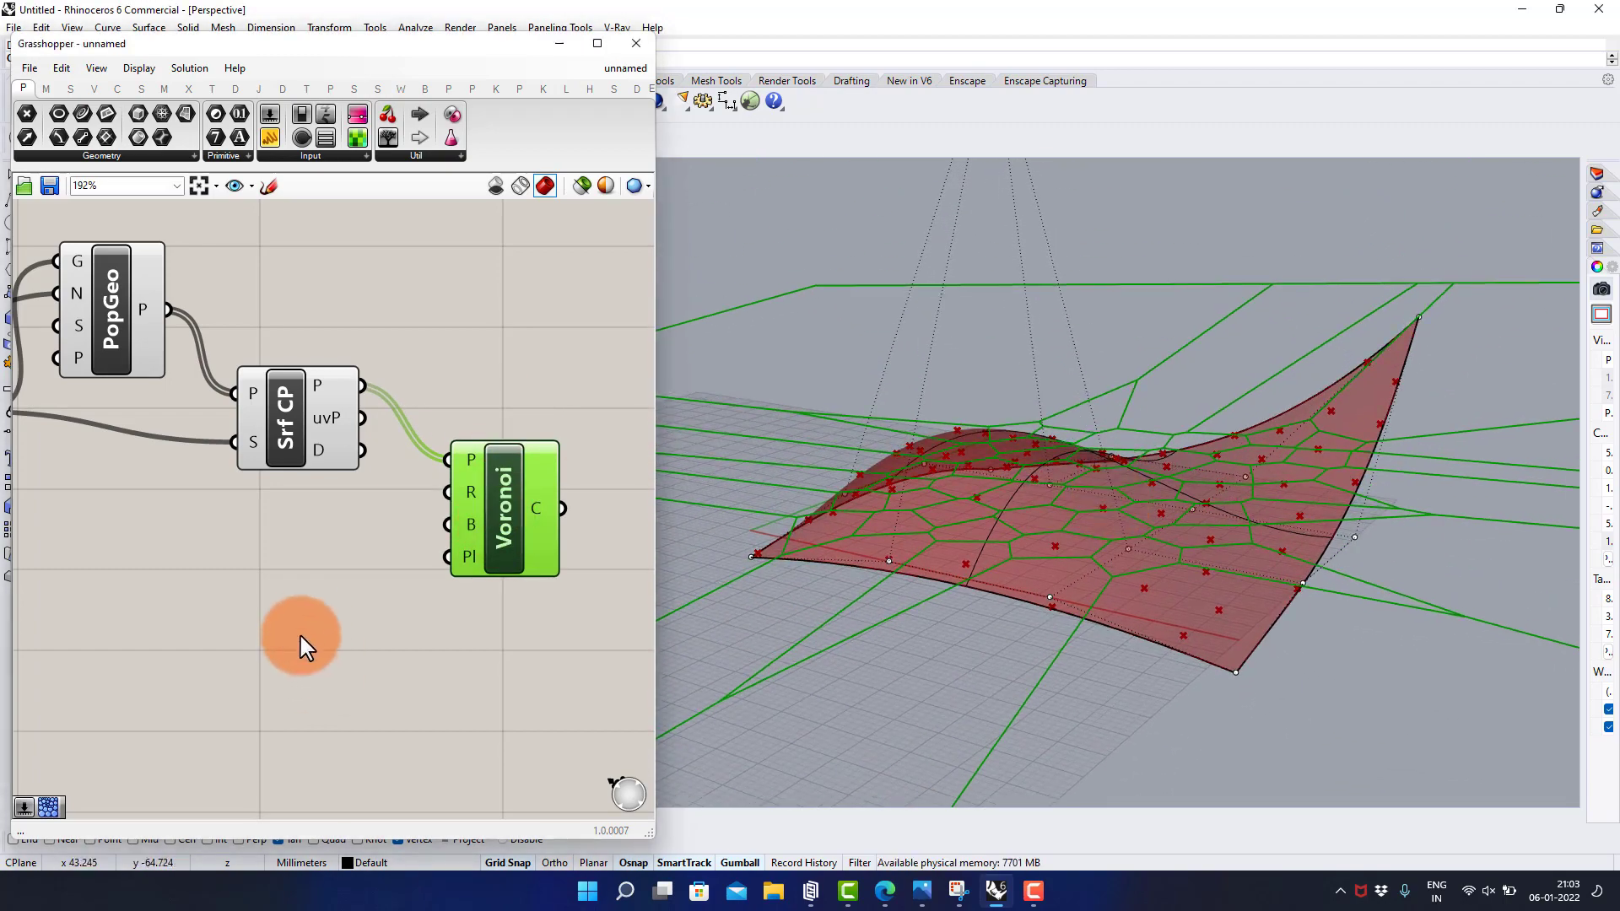
# Add a Deconstruct Domain² component below the other components and connect the Srf parameter to its I input
pyautogui.moveTo(301, 643); pyautogui.dragTo(495, 560, button='right')
pyautogui.doubleClick(323, 570)
pyautogui.write('dec')
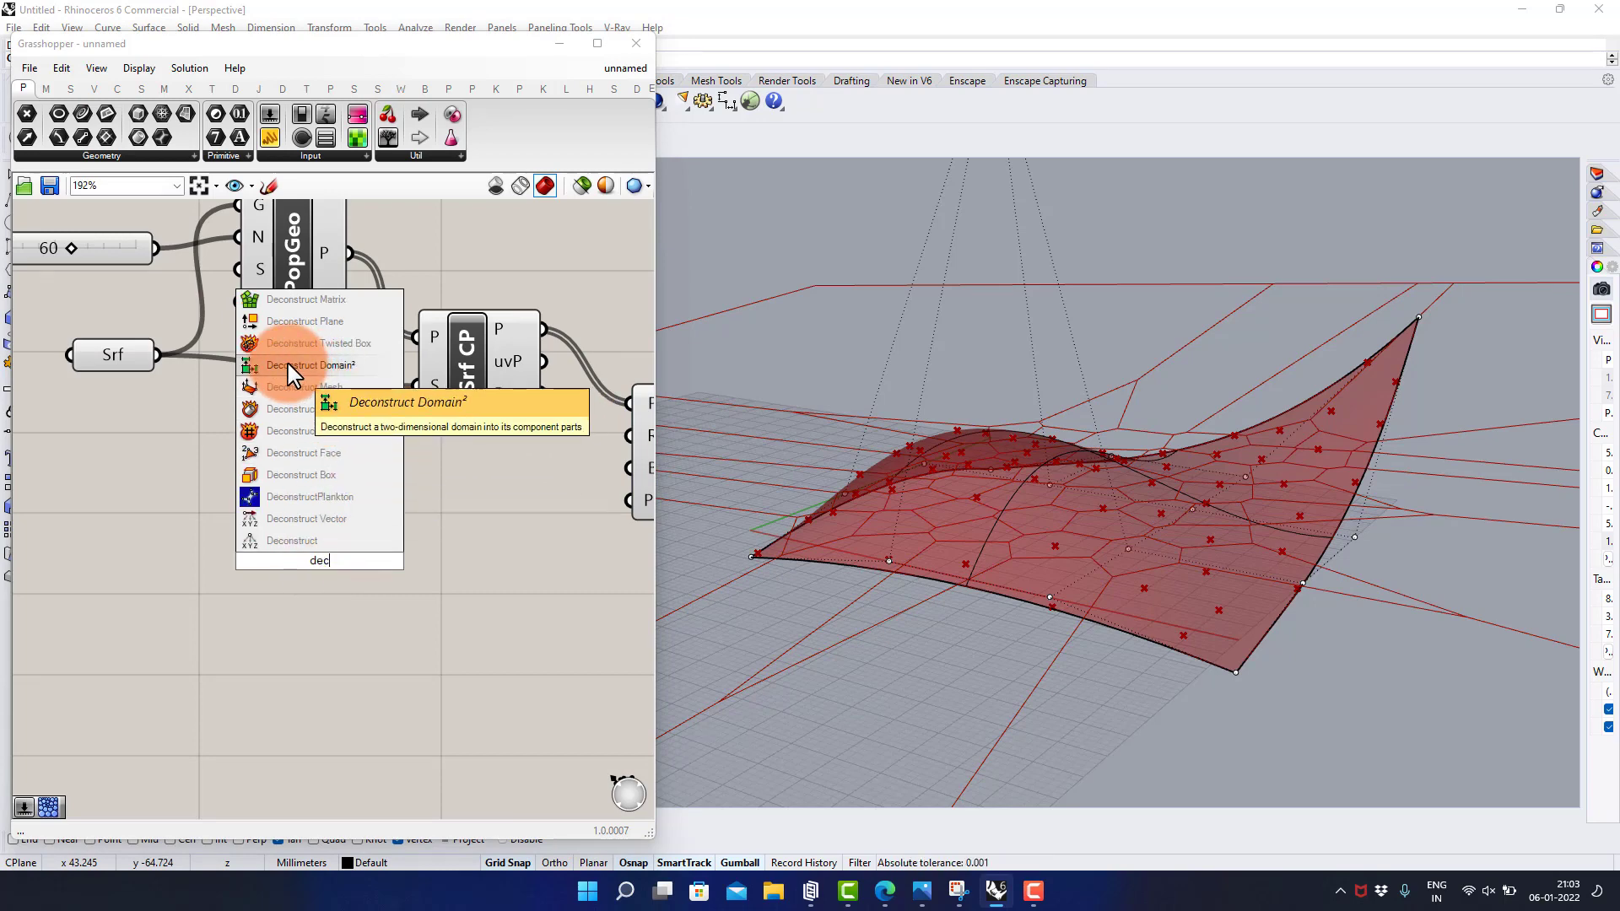
pyautogui.click(262, 364)
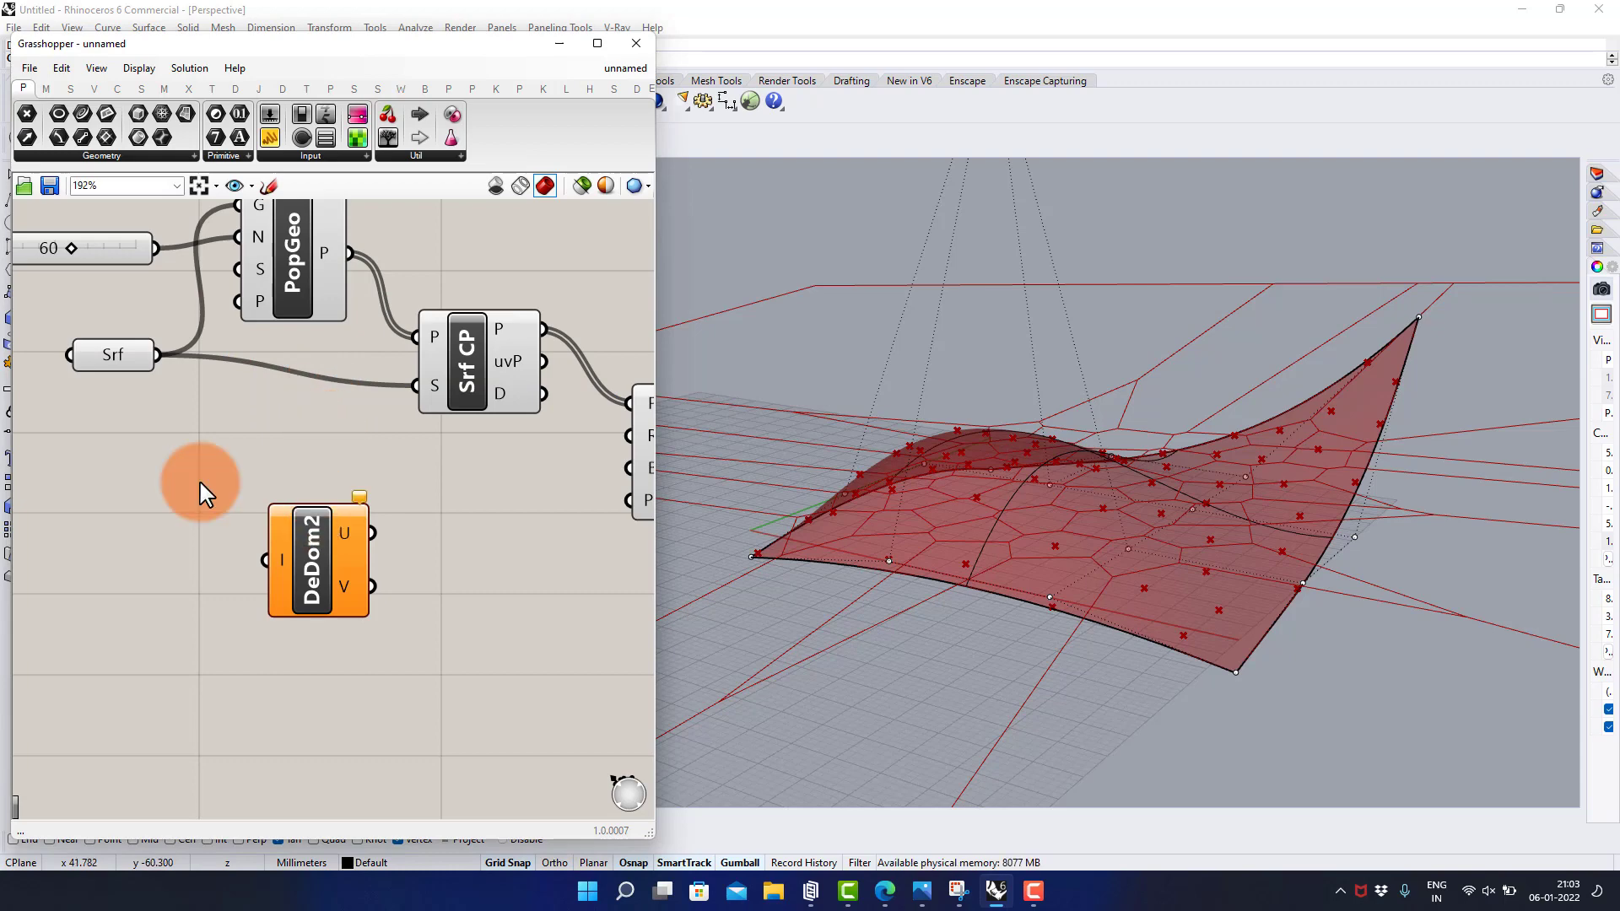
pyautogui.moveTo(179, 377); pyautogui.dragTo(282, 610)
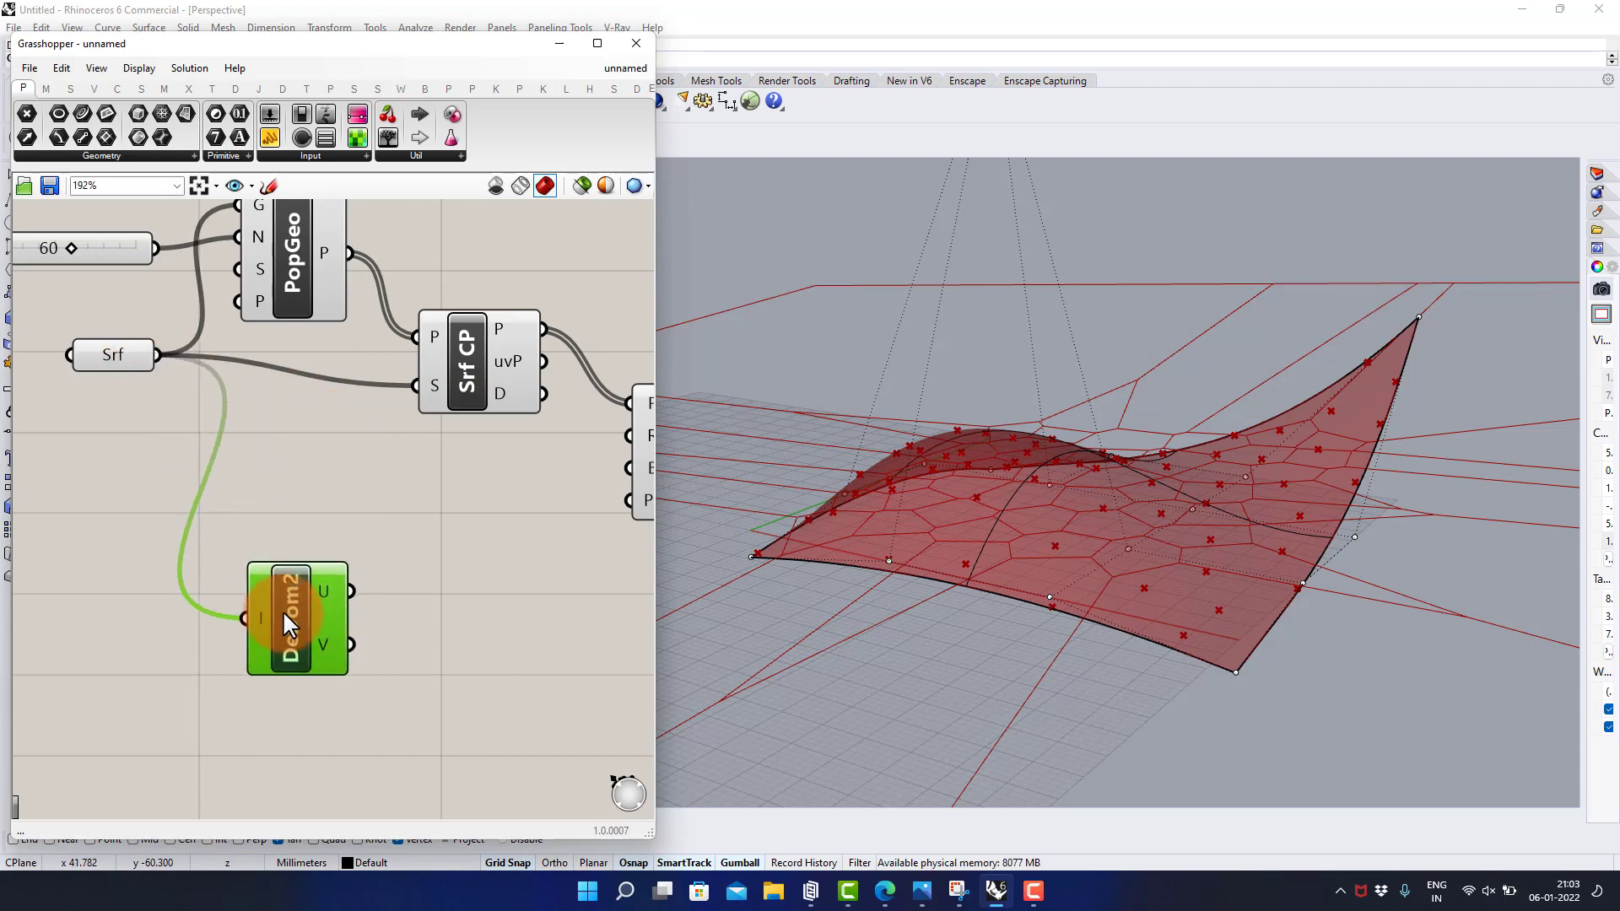
pyautogui.click(435, 529)
# Add a Domain Box component next to Deconstruct Domain²
pyautogui.moveTo(436, 528); pyautogui.dragTo(349, 471, button='right')
pyautogui.scroll(1, 343, 532)
pyautogui.doubleClick(353, 536)
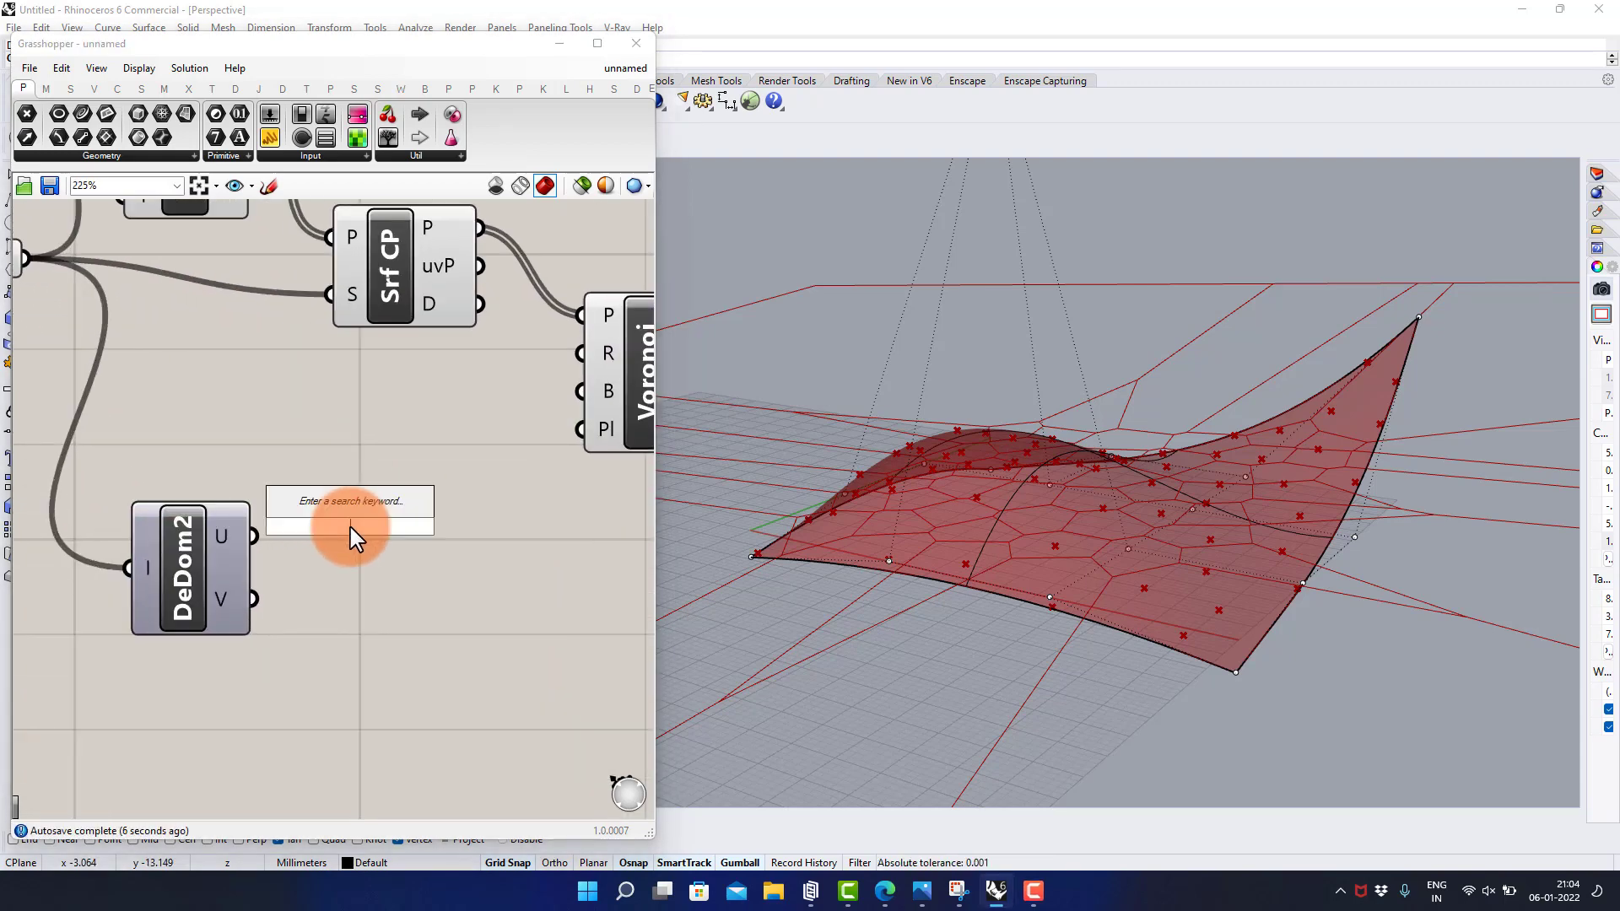
pyautogui.write('domain')
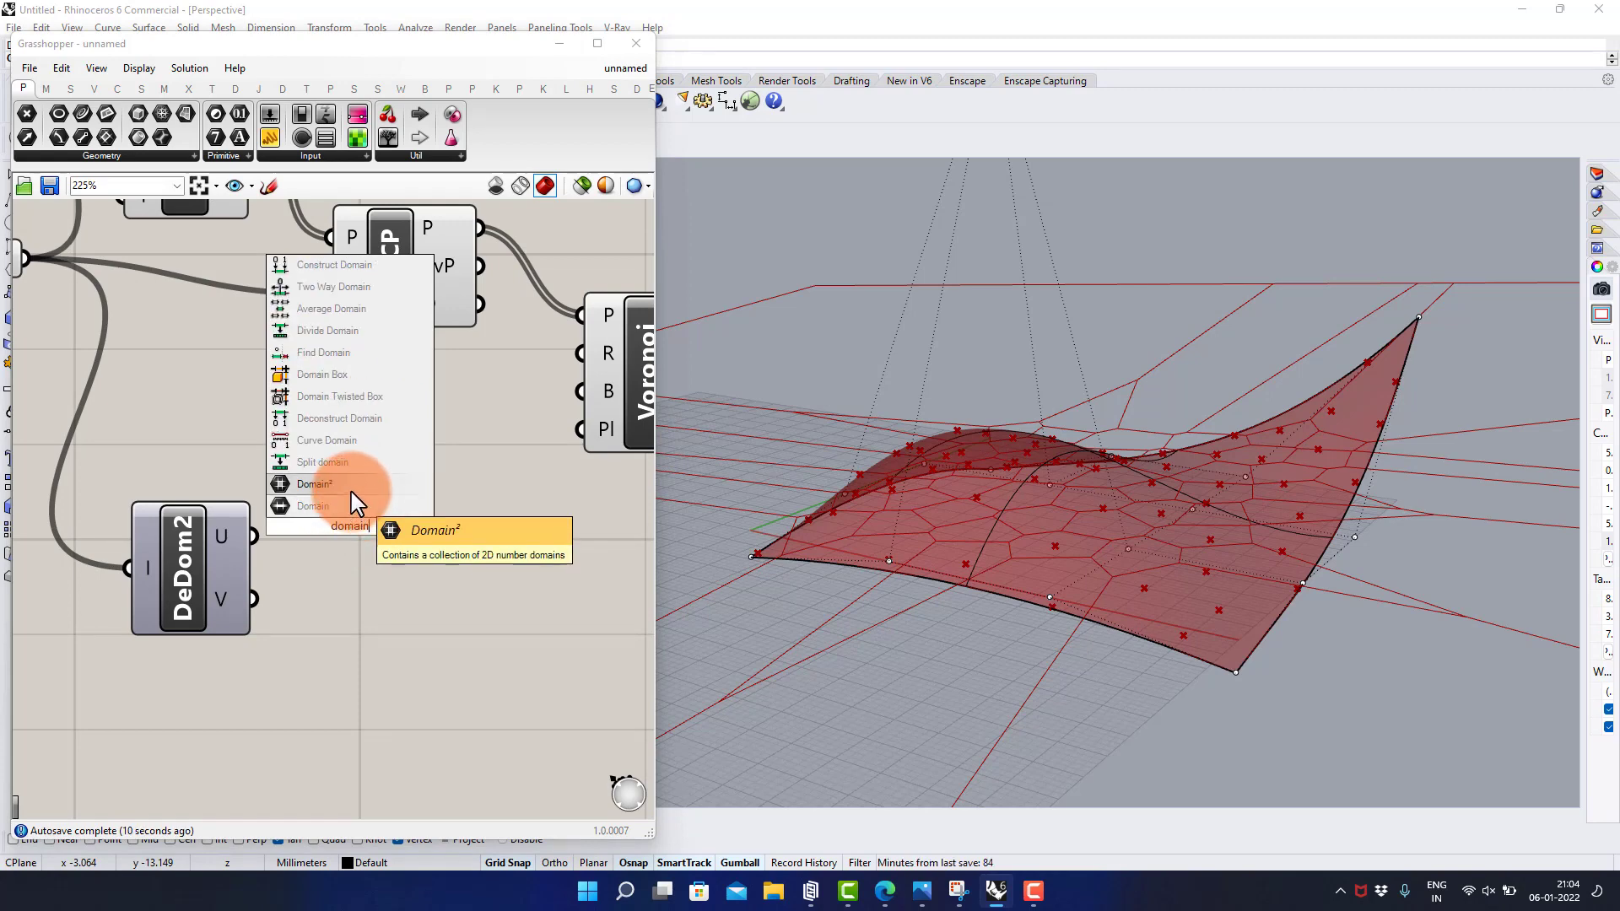
pyautogui.click(331, 387)
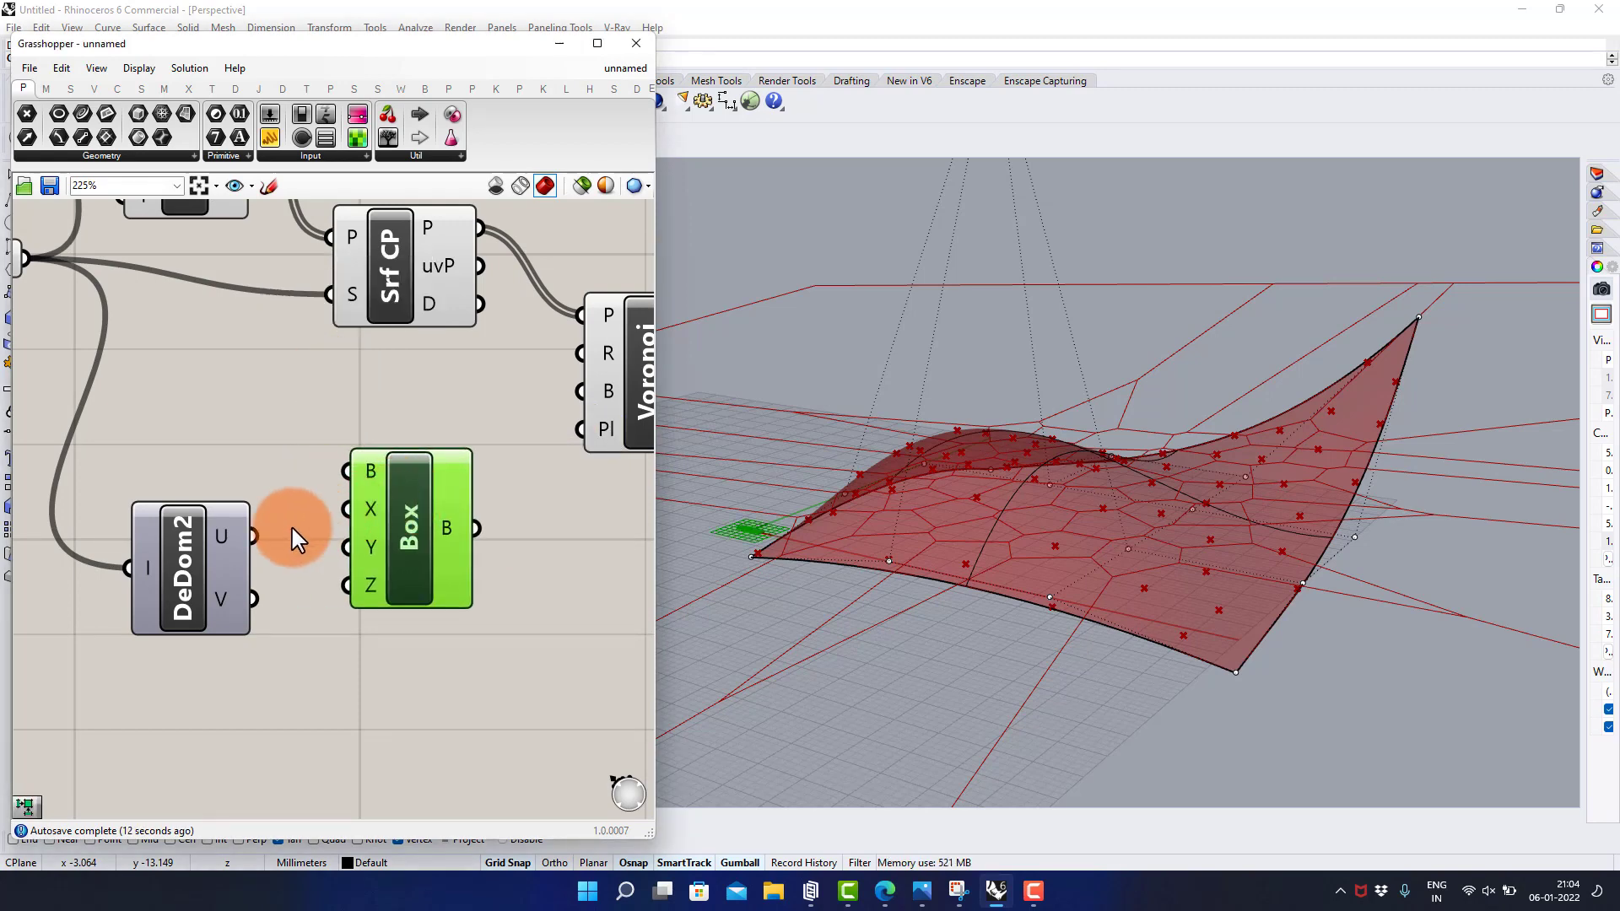
# Connect Deconstruct Domain²'s U and V outputs to the Domain Box's X and Y inputs
pyautogui.moveTo(265, 524); pyautogui.dragTo(405, 508)
pyautogui.hotkey('ctrl', 'z')
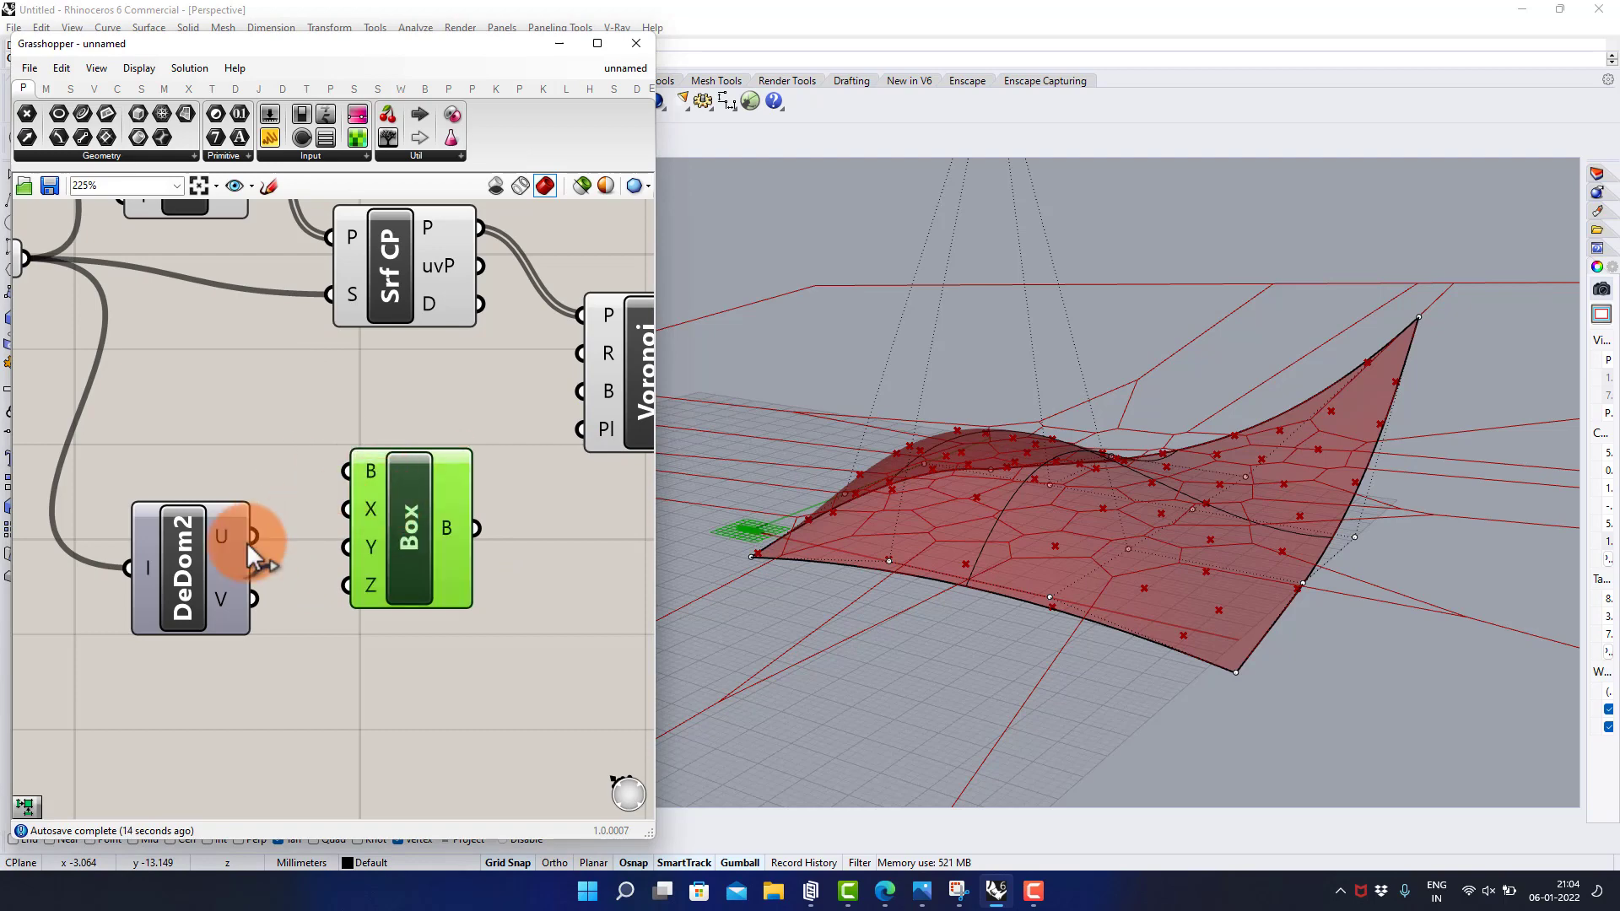
pyautogui.moveTo(257, 535); pyautogui.dragTo(354, 511)
pyautogui.moveTo(254, 601); pyautogui.dragTo(438, 533)
# Add a Plane Surface component below the Domain Box
pyautogui.moveTo(440, 671); pyautogui.dragTo(395, 582, button='right')
pyautogui.doubleClick(396, 583)
pyautogui.write('plane')
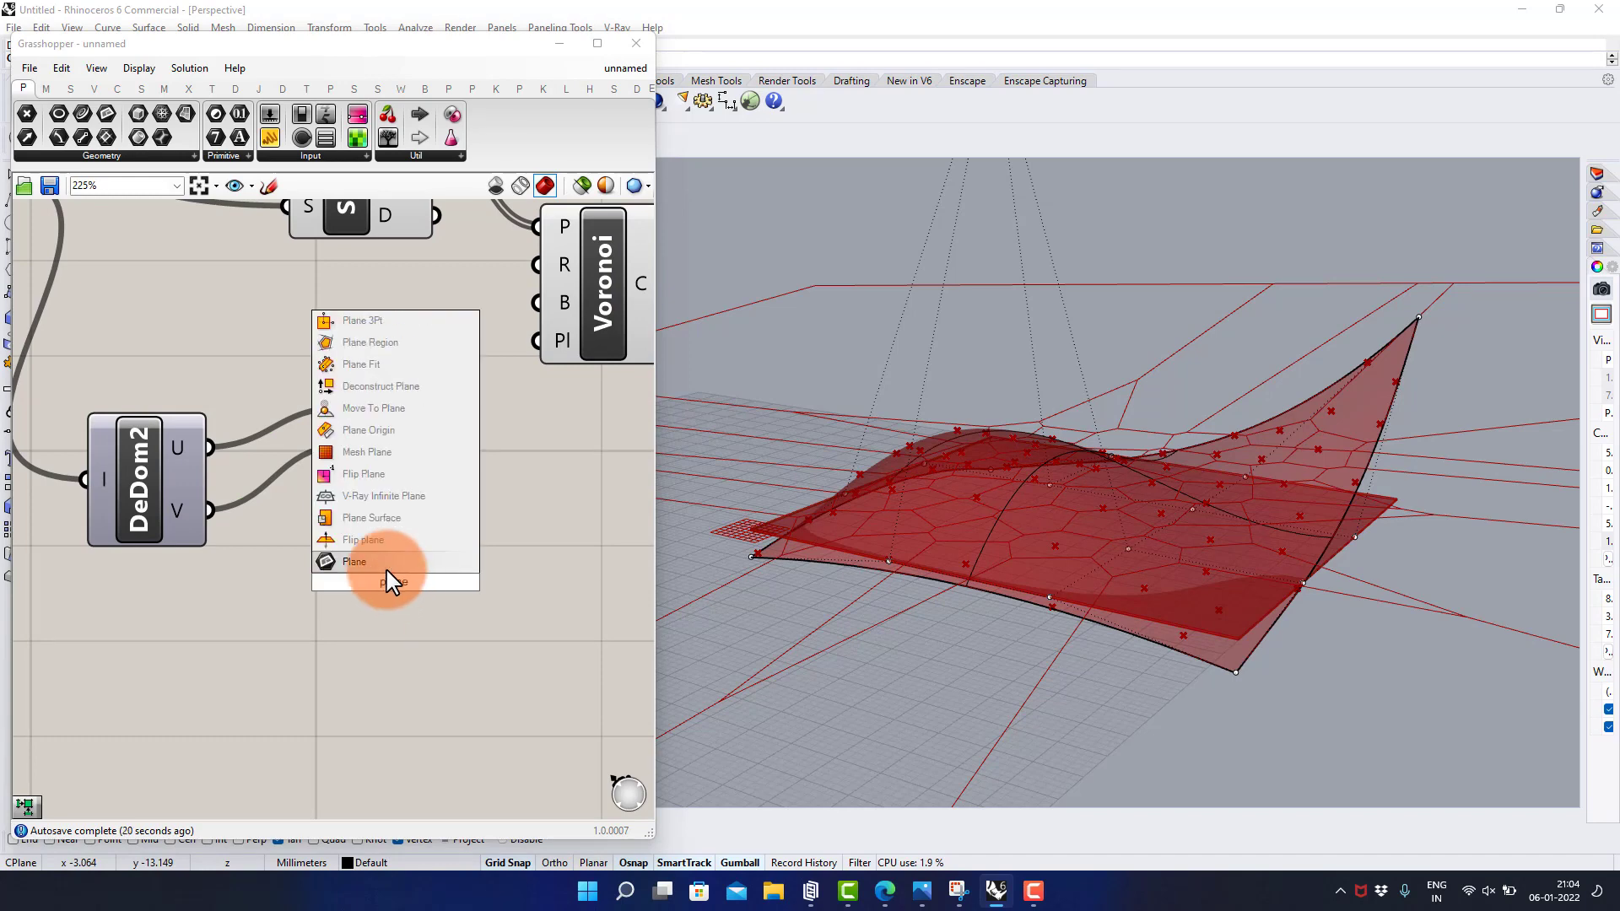
pyautogui.click(412, 525)
pyautogui.click(285, 534)
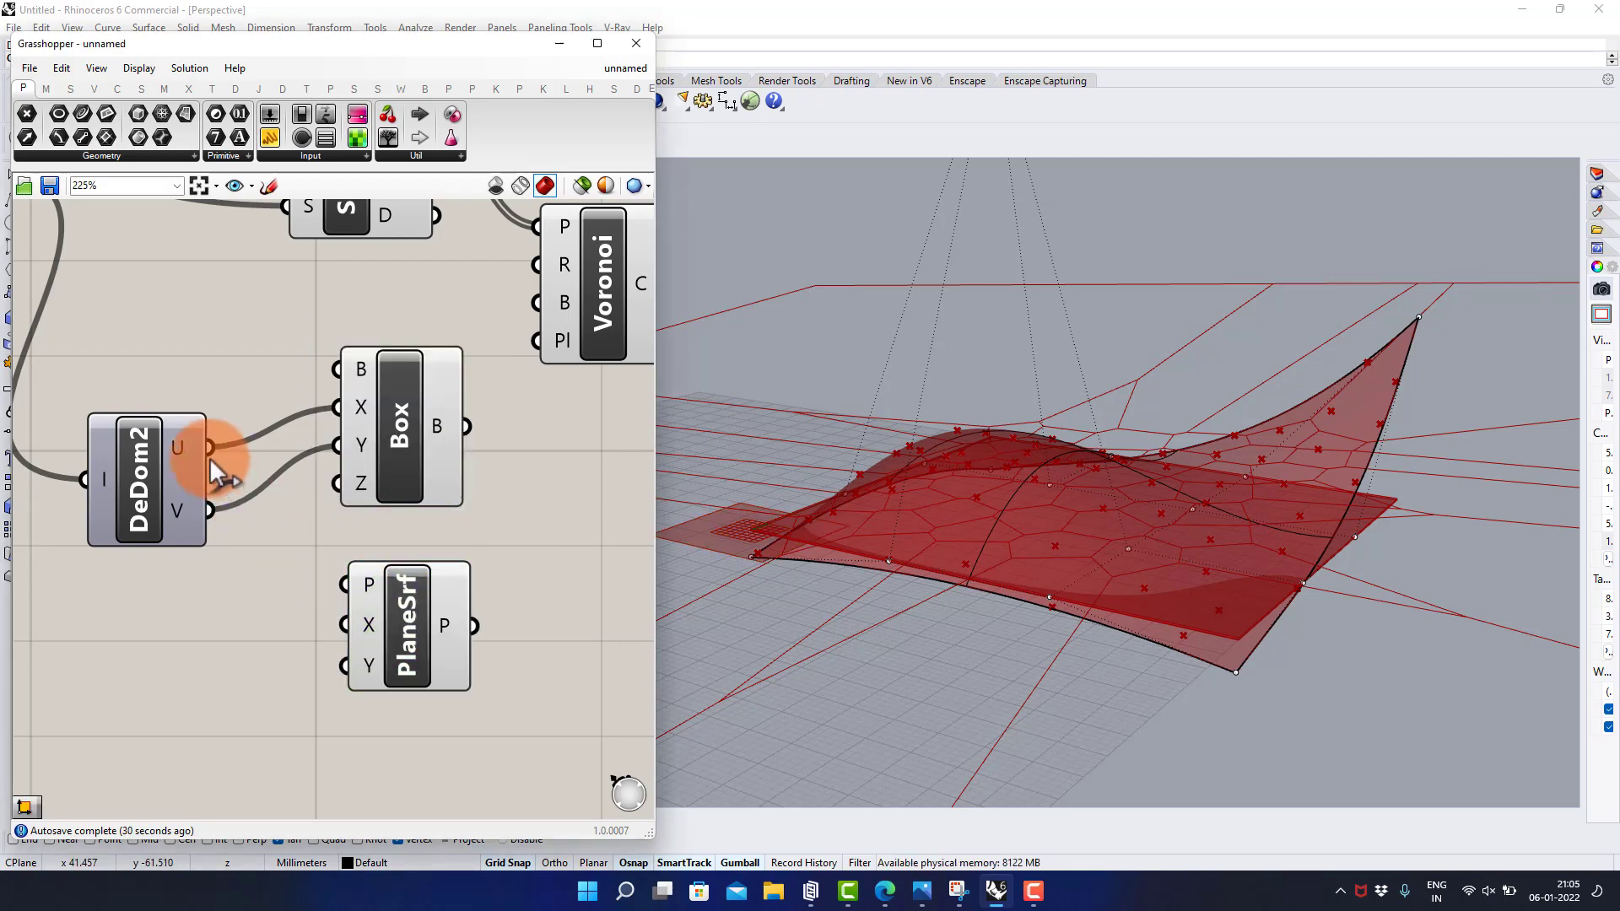
# Connect Deconstruct Domain²'s U and V outputs to Plane Surface's X and Y inputs and align Plane Surface under the Domain Box
pyautogui.moveTo(327, 609); pyautogui.dragTo(329, 611)
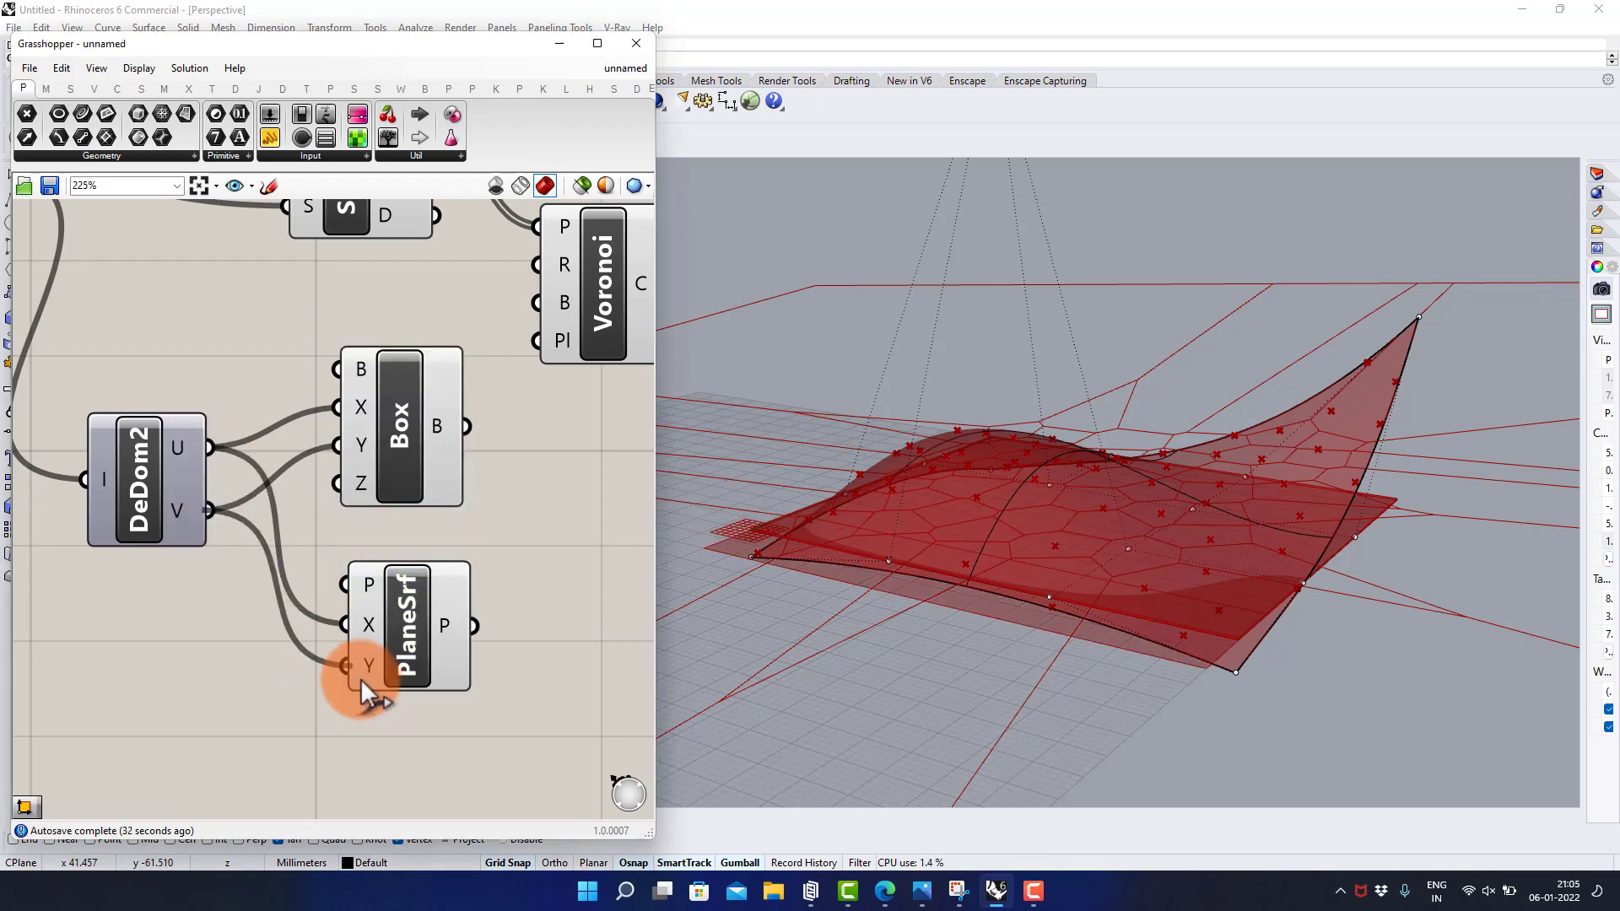
pyautogui.moveTo(361, 681); pyautogui.dragTo(361, 679)
pyautogui.moveTo(403, 625)
pyautogui.mouseDown()
pyautogui.moveTo(410, 647)
pyautogui.moveTo(397, 587)
pyautogui.moveTo(394, 607)
pyautogui.mouseUp()
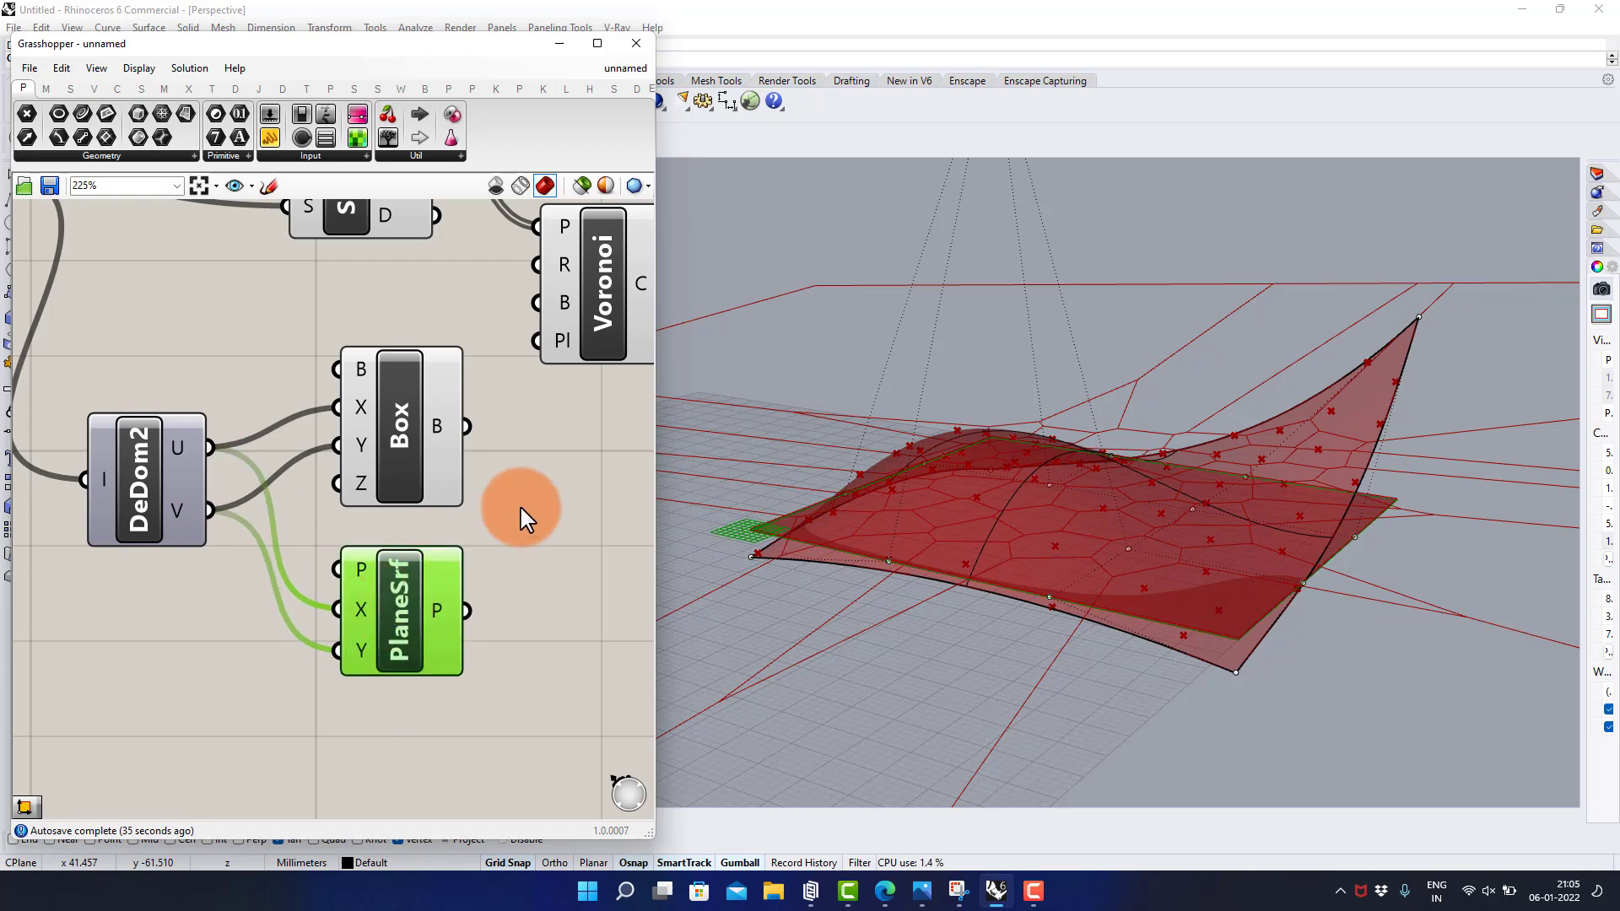
# Connect the Domain Box's B output to the Voronoi component's B input to bound the cells
pyautogui.scroll(-2, 520, 508)
pyautogui.moveTo(520, 508); pyautogui.dragTo(366, 545, button='right')
pyautogui.moveTo(443, 385); pyautogui.dragTo(450, 378)
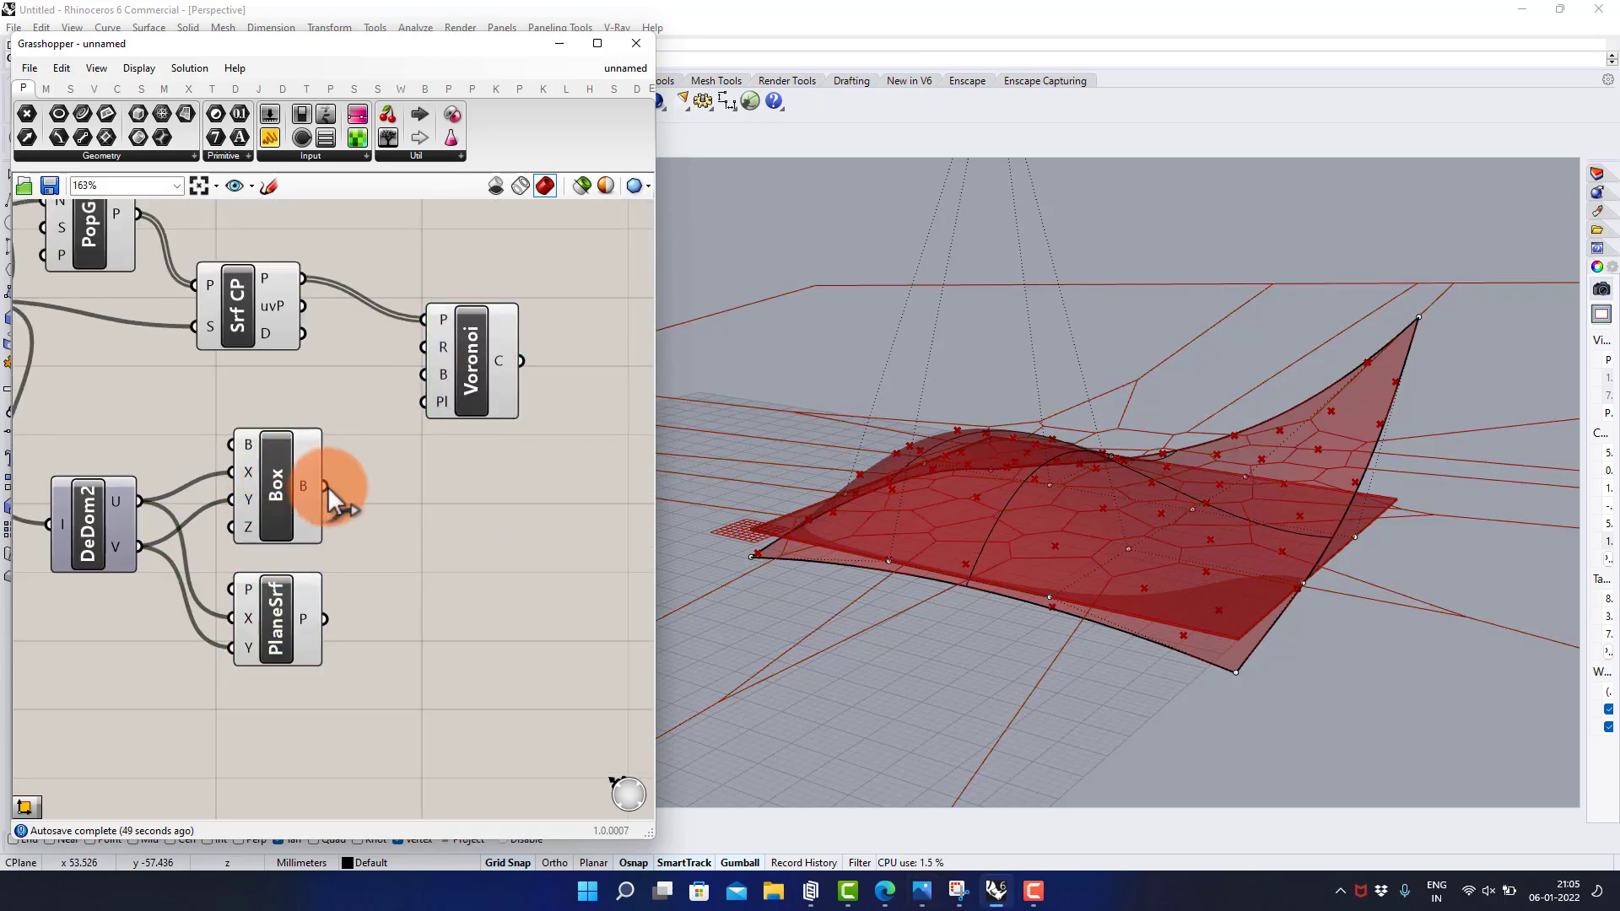
pyautogui.moveTo(327, 486); pyautogui.dragTo(423, 374)
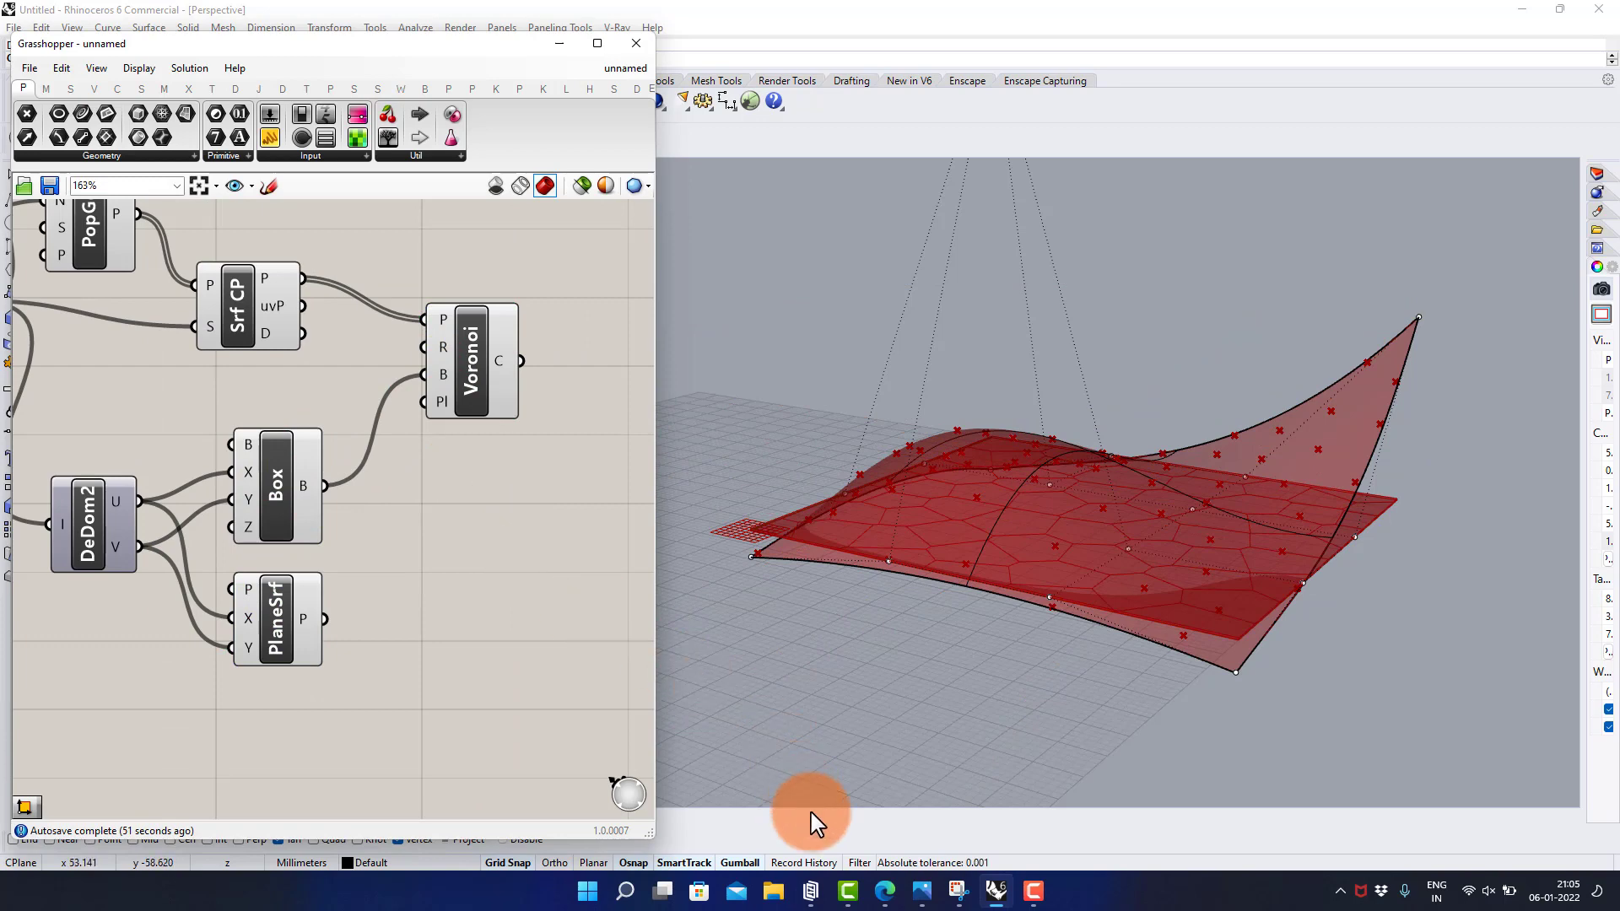
pyautogui.moveTo(984, 766); pyautogui.dragTo(981, 573, button='right')
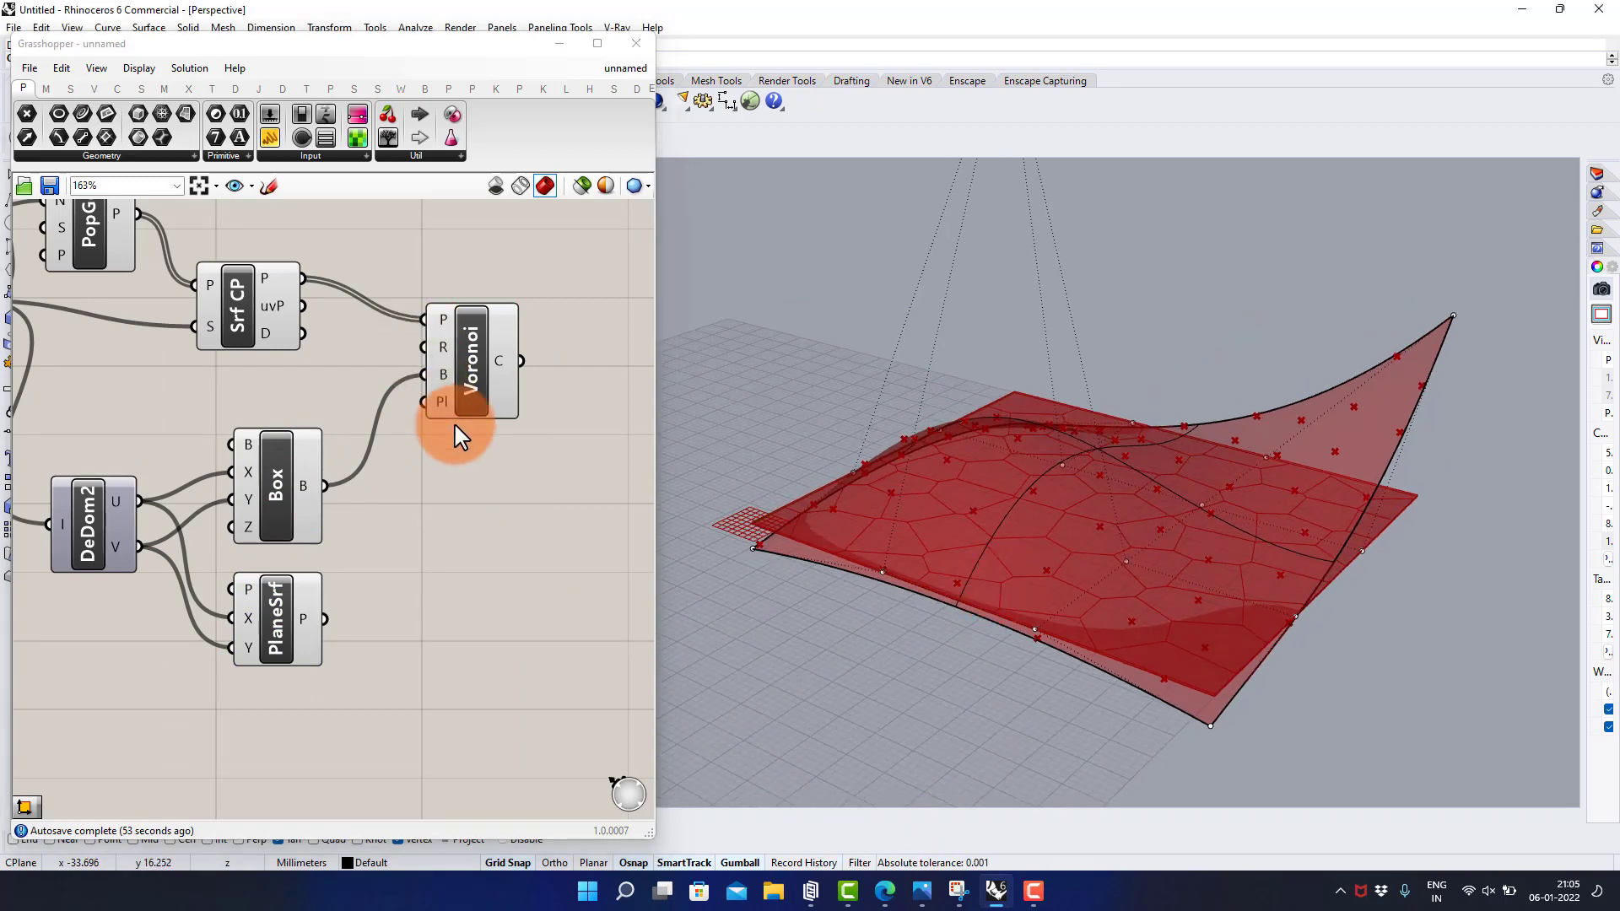
# Add a Map to Surface component next to the Voronoi component
pyautogui.moveTo(454, 424); pyautogui.dragTo(424, 430, button='right')
pyautogui.doubleClick(569, 460)
pyautogui.write('ma')
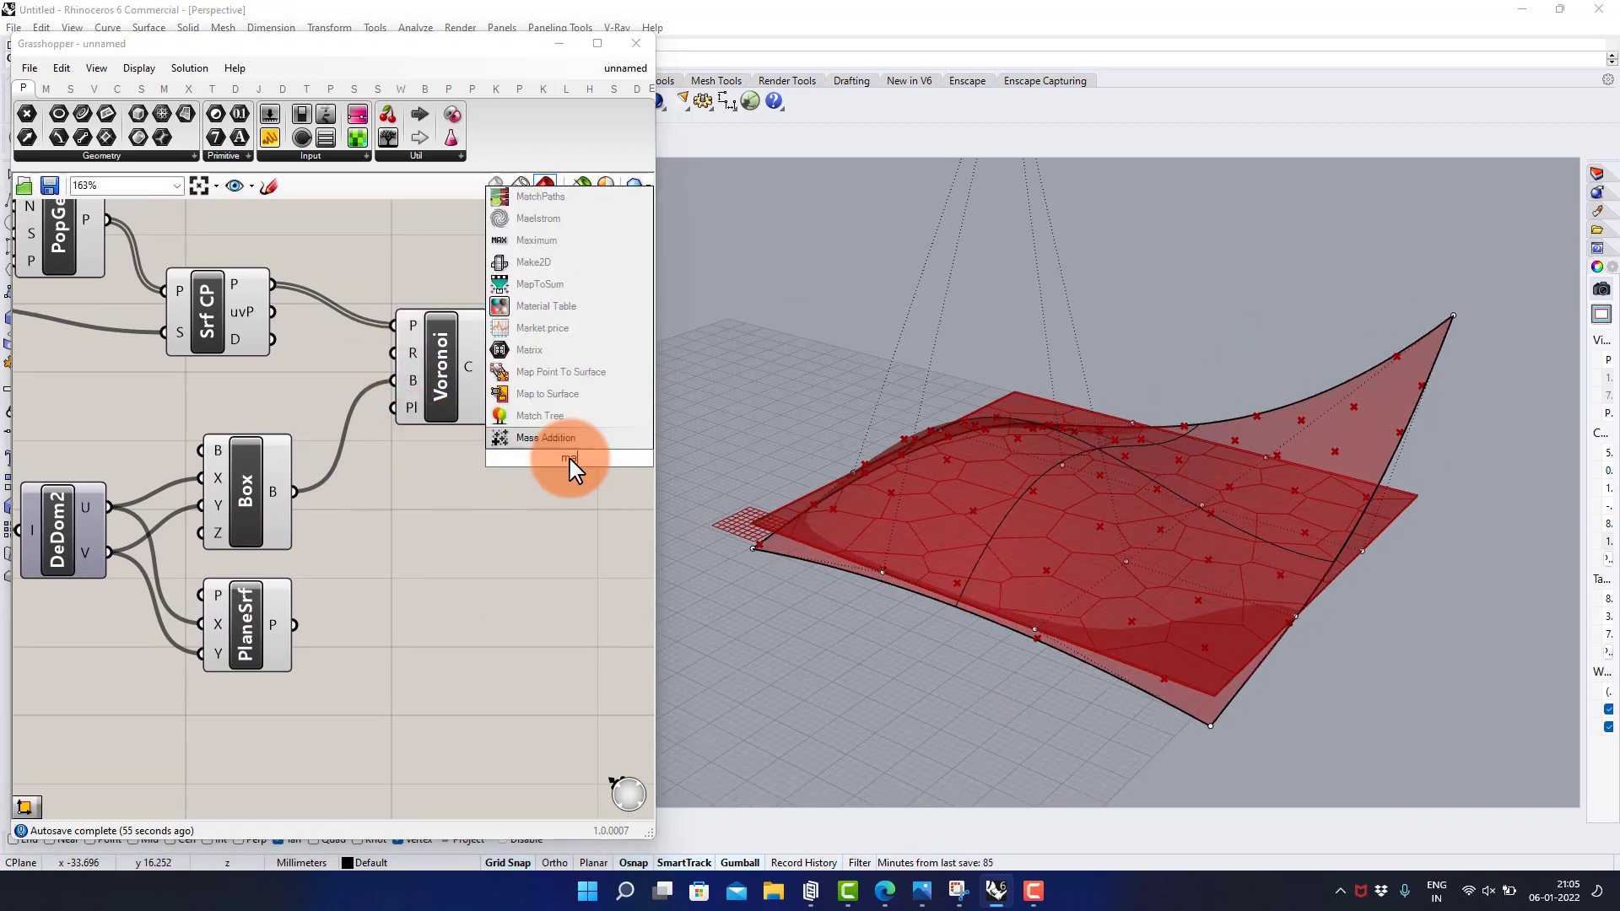
pyautogui.write('p')
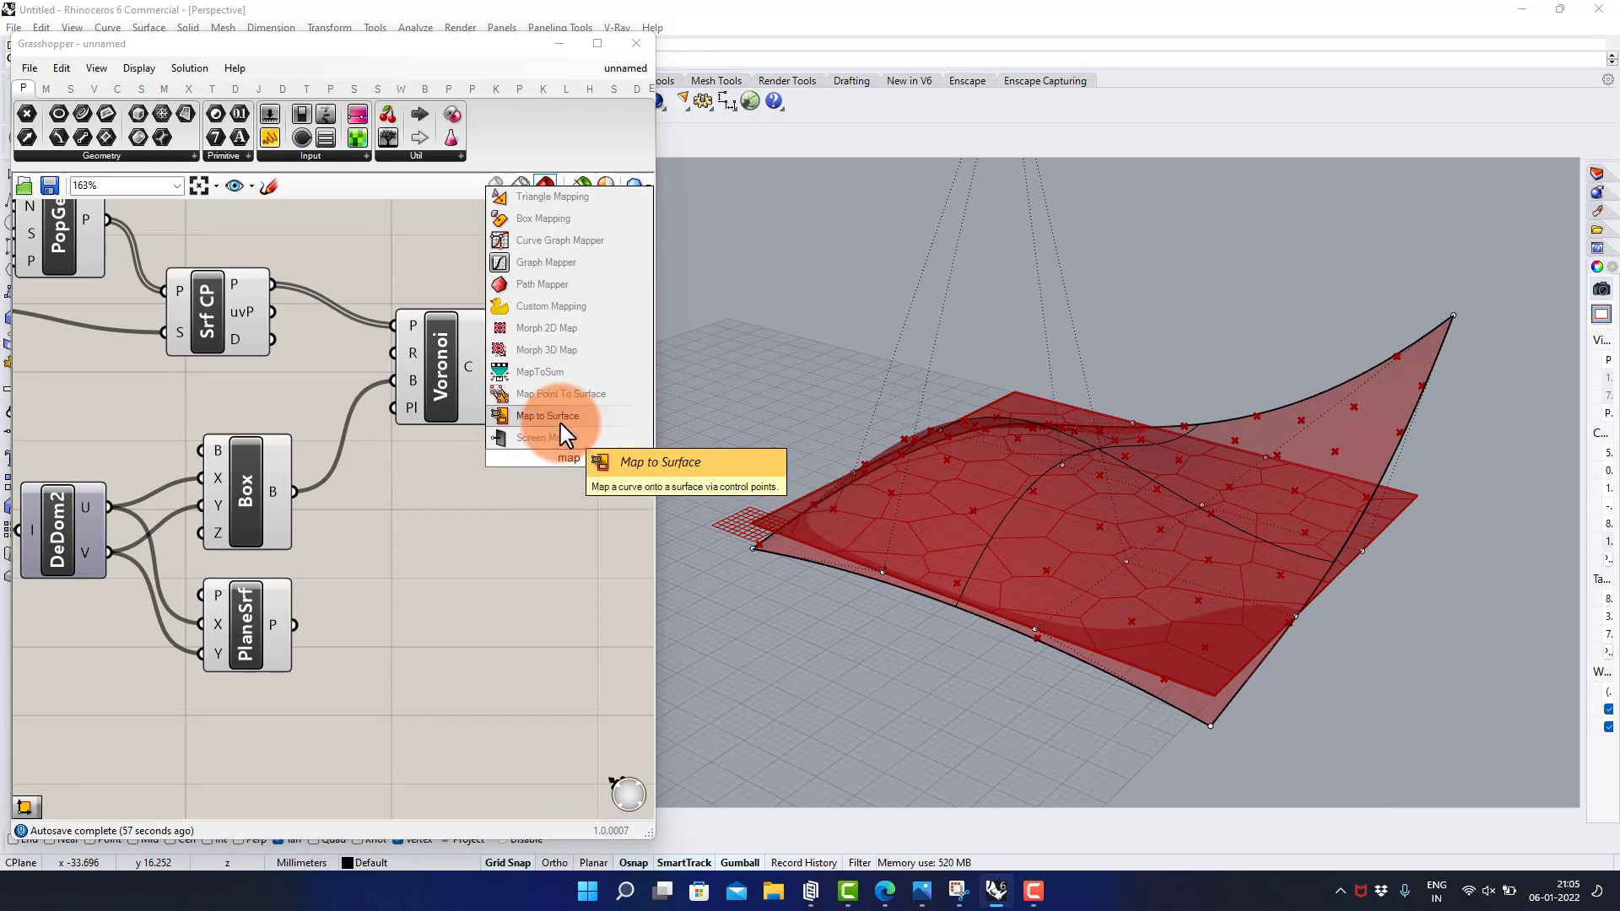
pyautogui.click(560, 418)
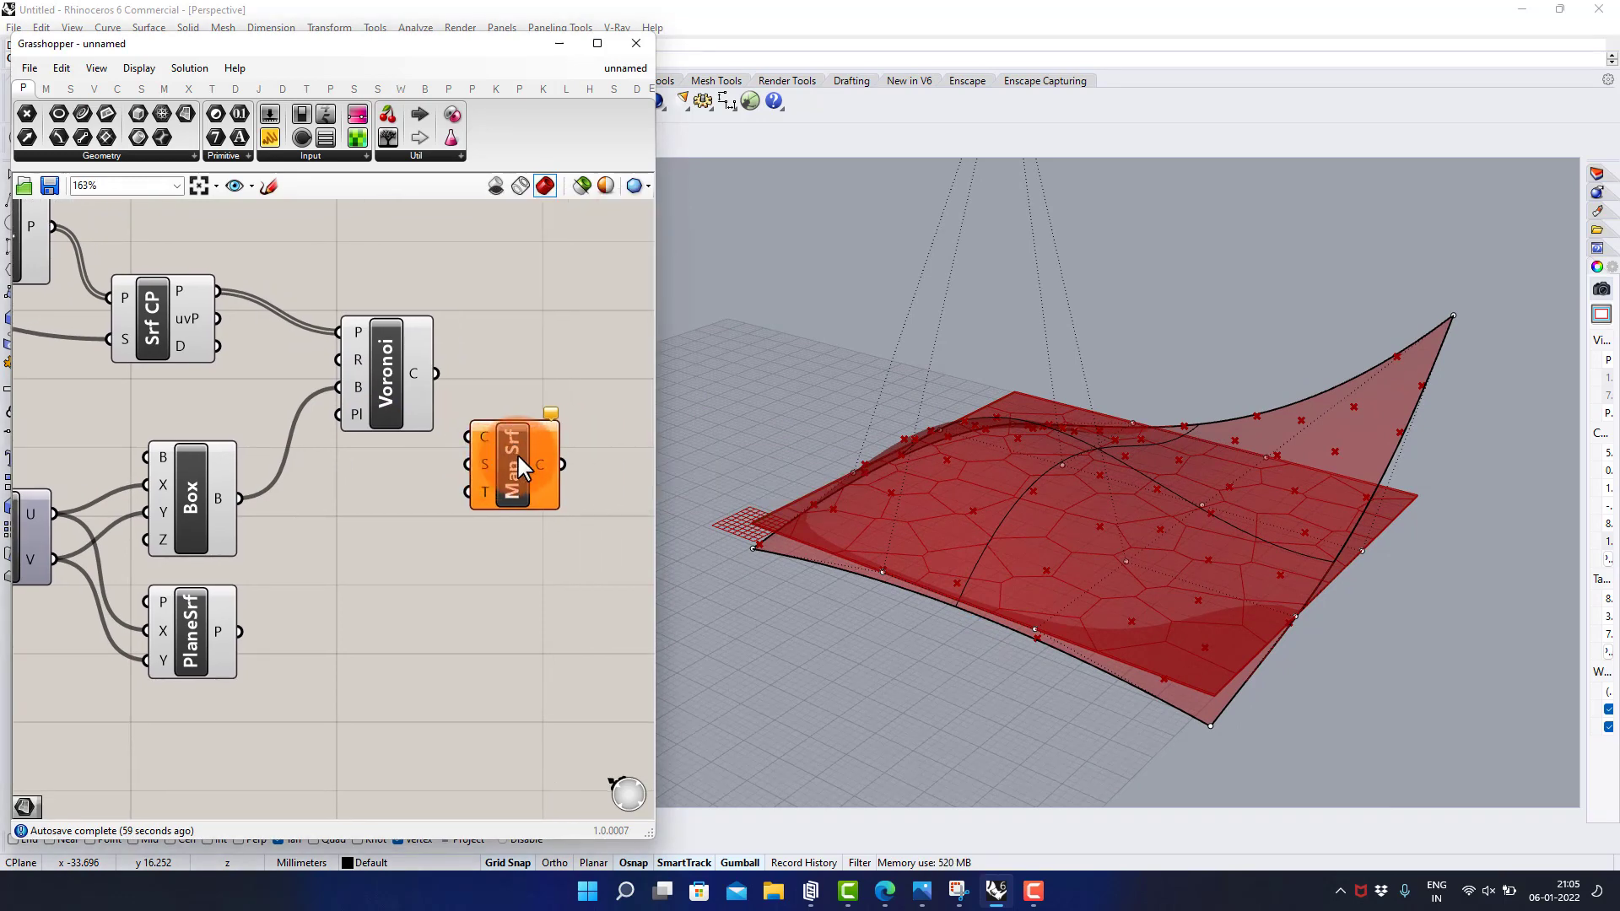
# Connect Voronoi's cells, the Plane Surface and the Srf parameter to Map to Surface's C, S and T inputs respectively
pyautogui.moveTo(439, 372); pyautogui.dragTo(471, 435)
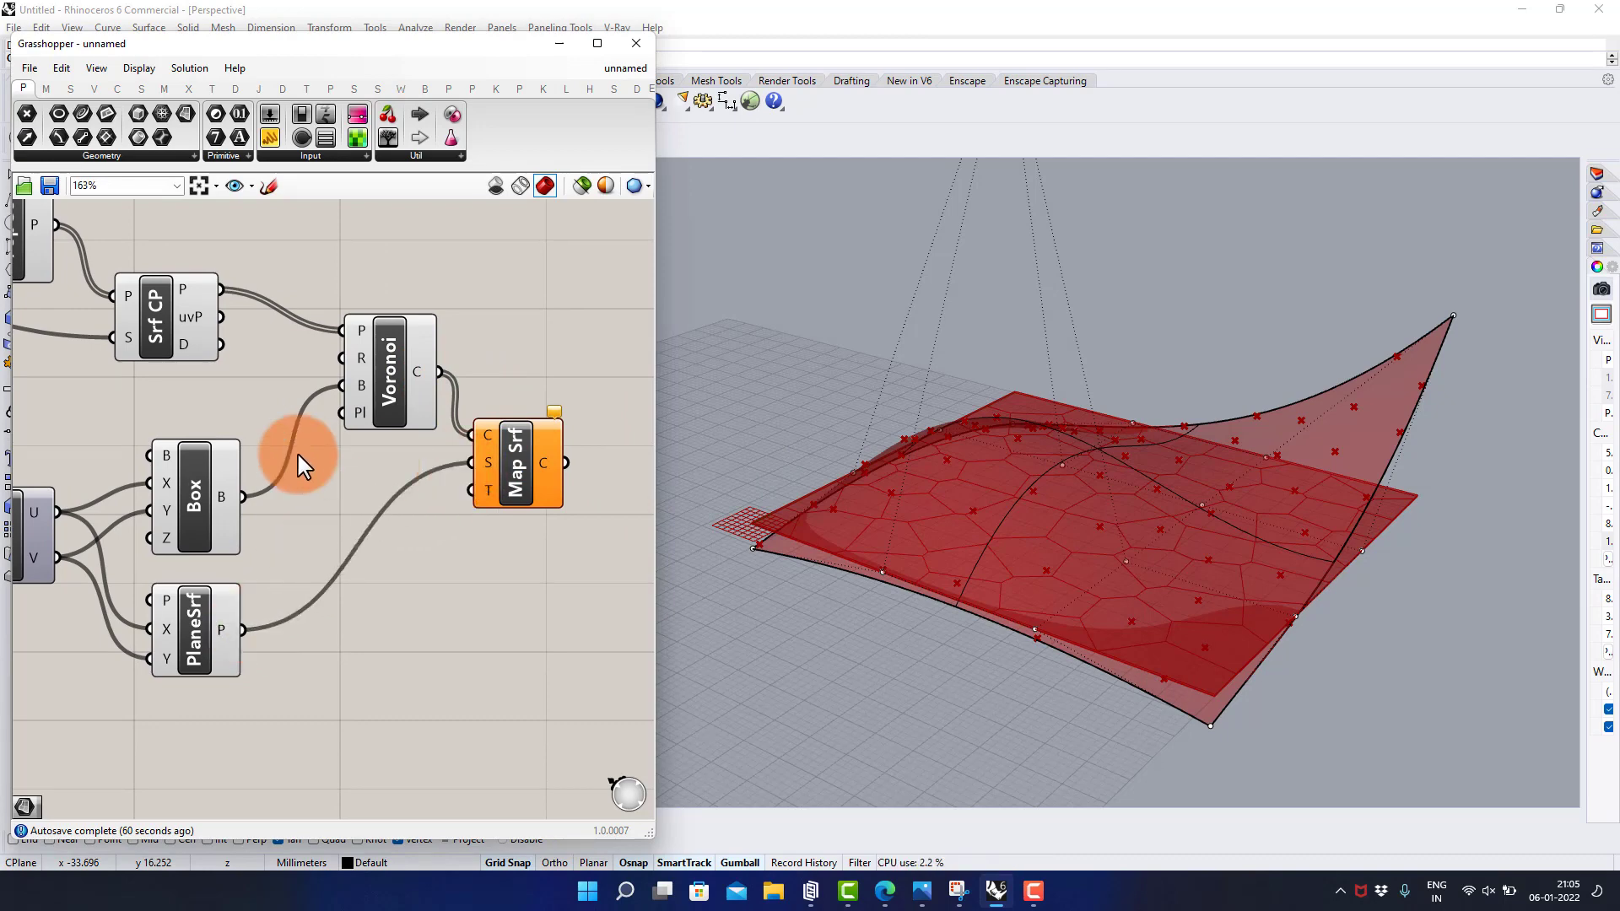
pyautogui.moveTo(297, 455); pyautogui.dragTo(415, 511, button='right')
pyautogui.moveTo(111, 378); pyautogui.dragTo(544, 552)
pyautogui.moveTo(556, 548); pyautogui.dragTo(415, 456, button='right')
pyautogui.moveTo(433, 460); pyautogui.dragTo(438, 469)
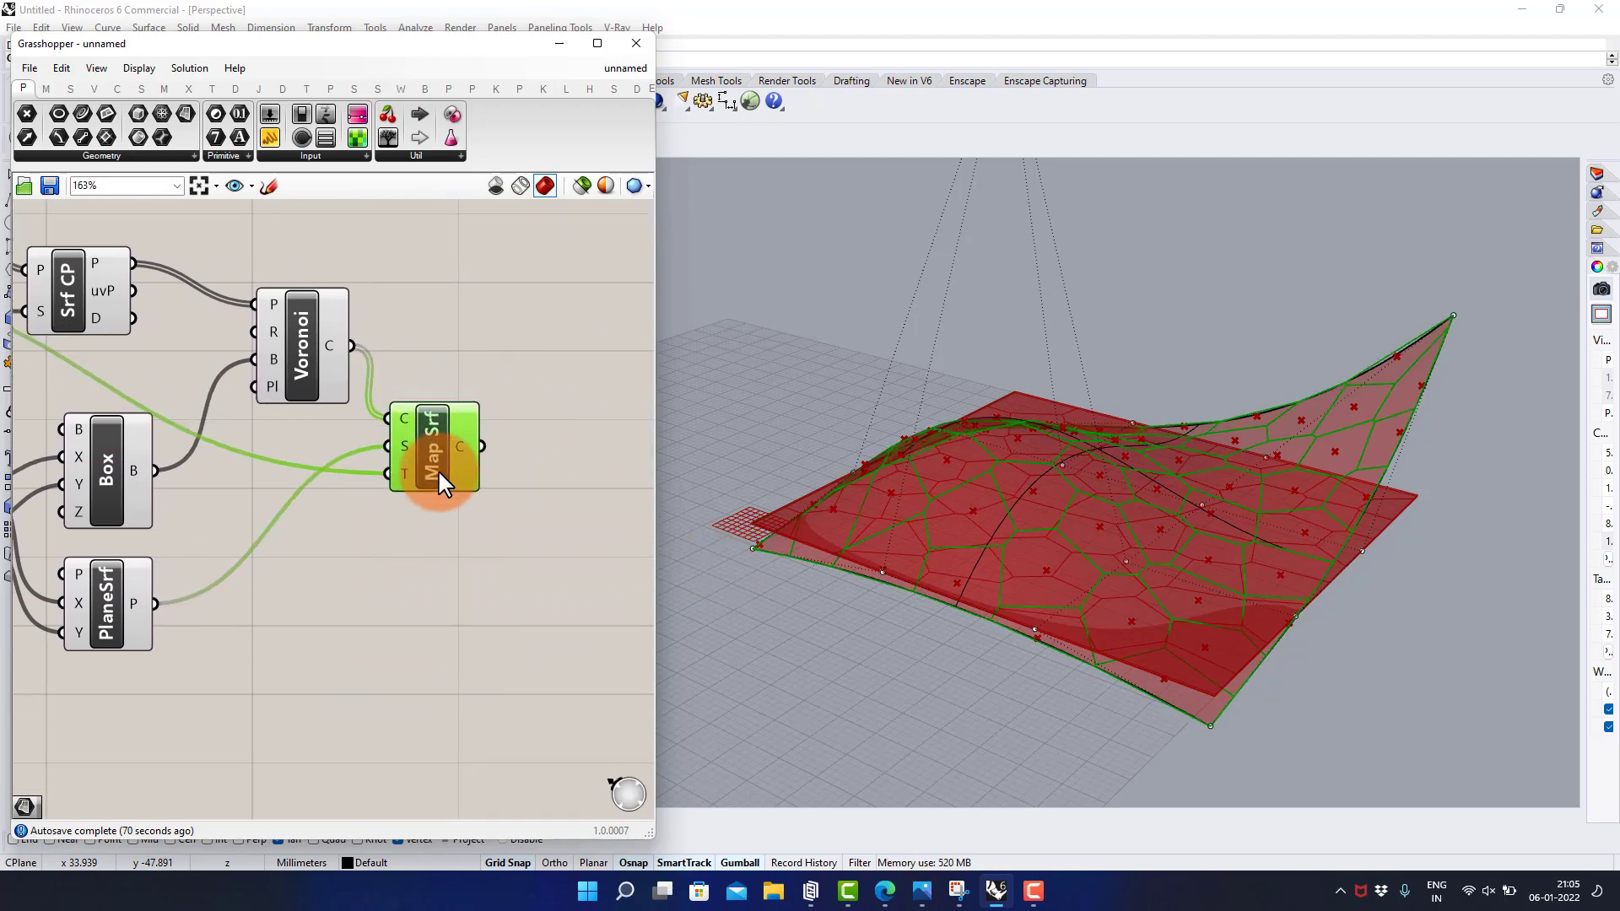
# Turn off the preview of all components upstream of Map to Surface
pyautogui.click(463, 345)
pyautogui.scroll(-4, 464, 349)
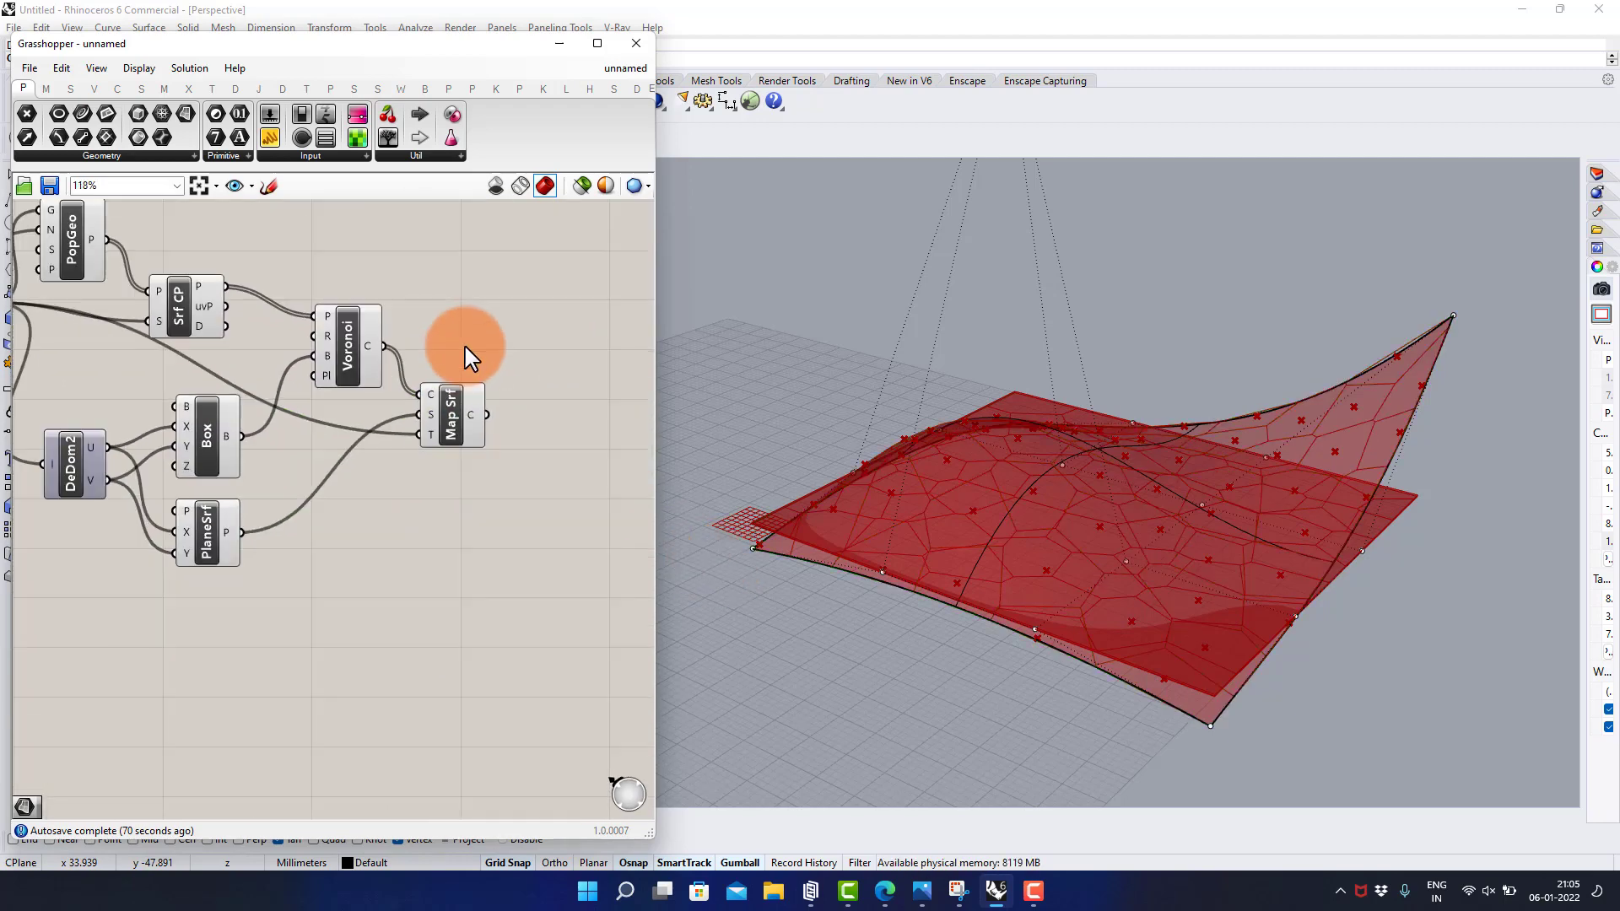
pyautogui.scroll(-2, 464, 335)
pyautogui.moveTo(406, 250); pyautogui.dragTo(135, 522)
pyautogui.middleClick(192, 502)
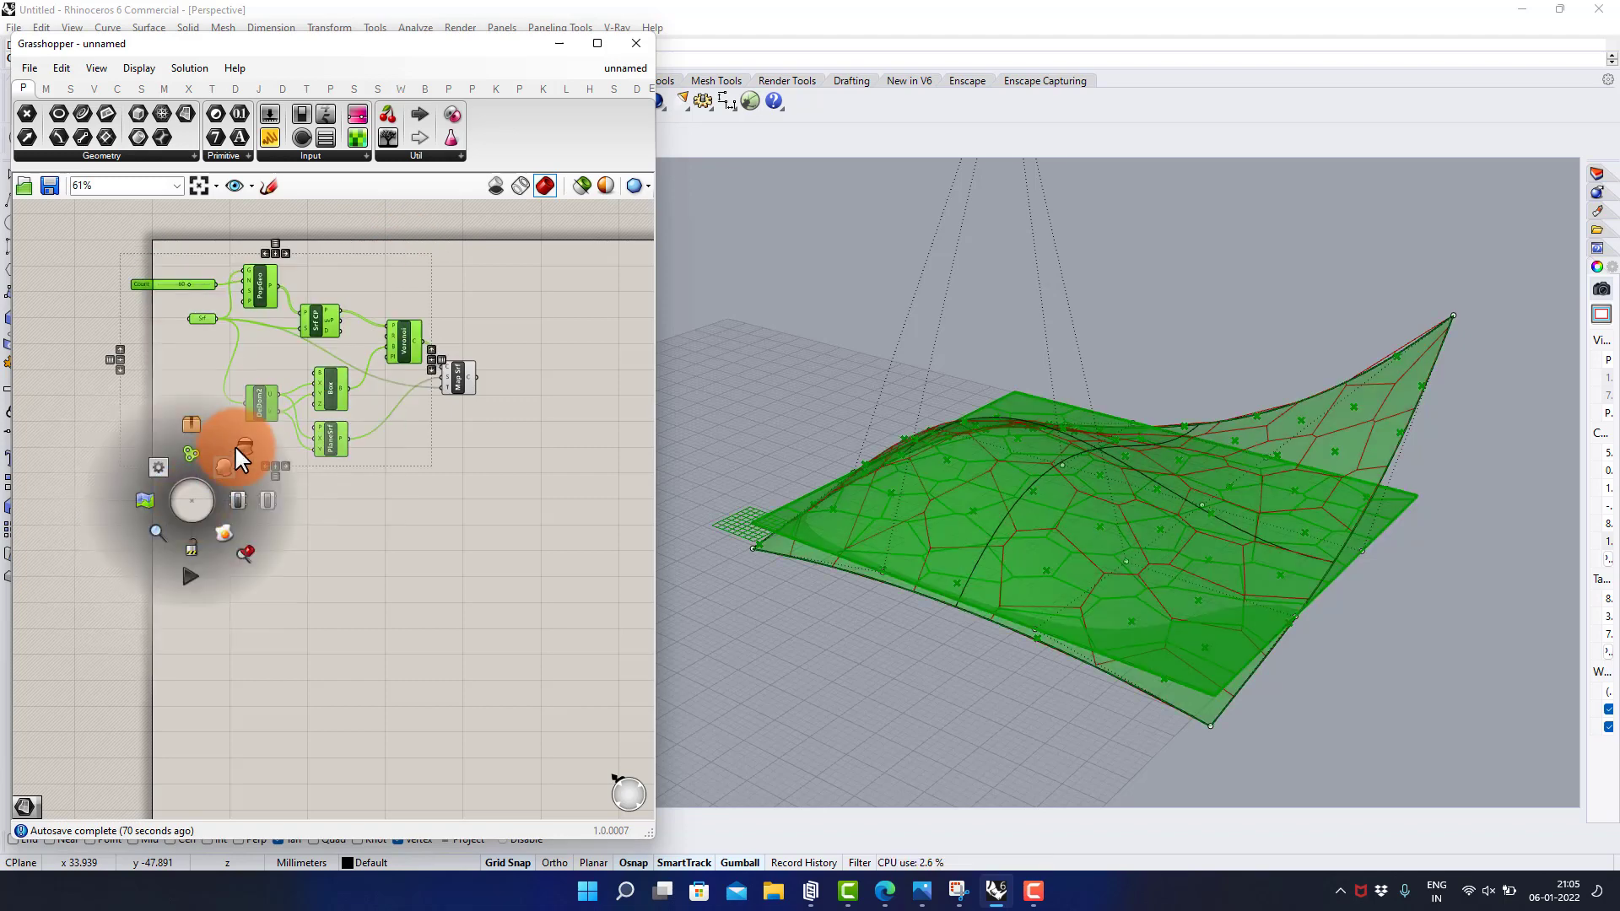
pyautogui.click(237, 447)
pyautogui.click(357, 505)
pyautogui.scroll(10, 447, 372)
pyautogui.moveTo(429, 449); pyautogui.dragTo(293, 475, button='right')
pyautogui.moveTo(1131, 514); pyautogui.dragTo(1123, 483, button='right')
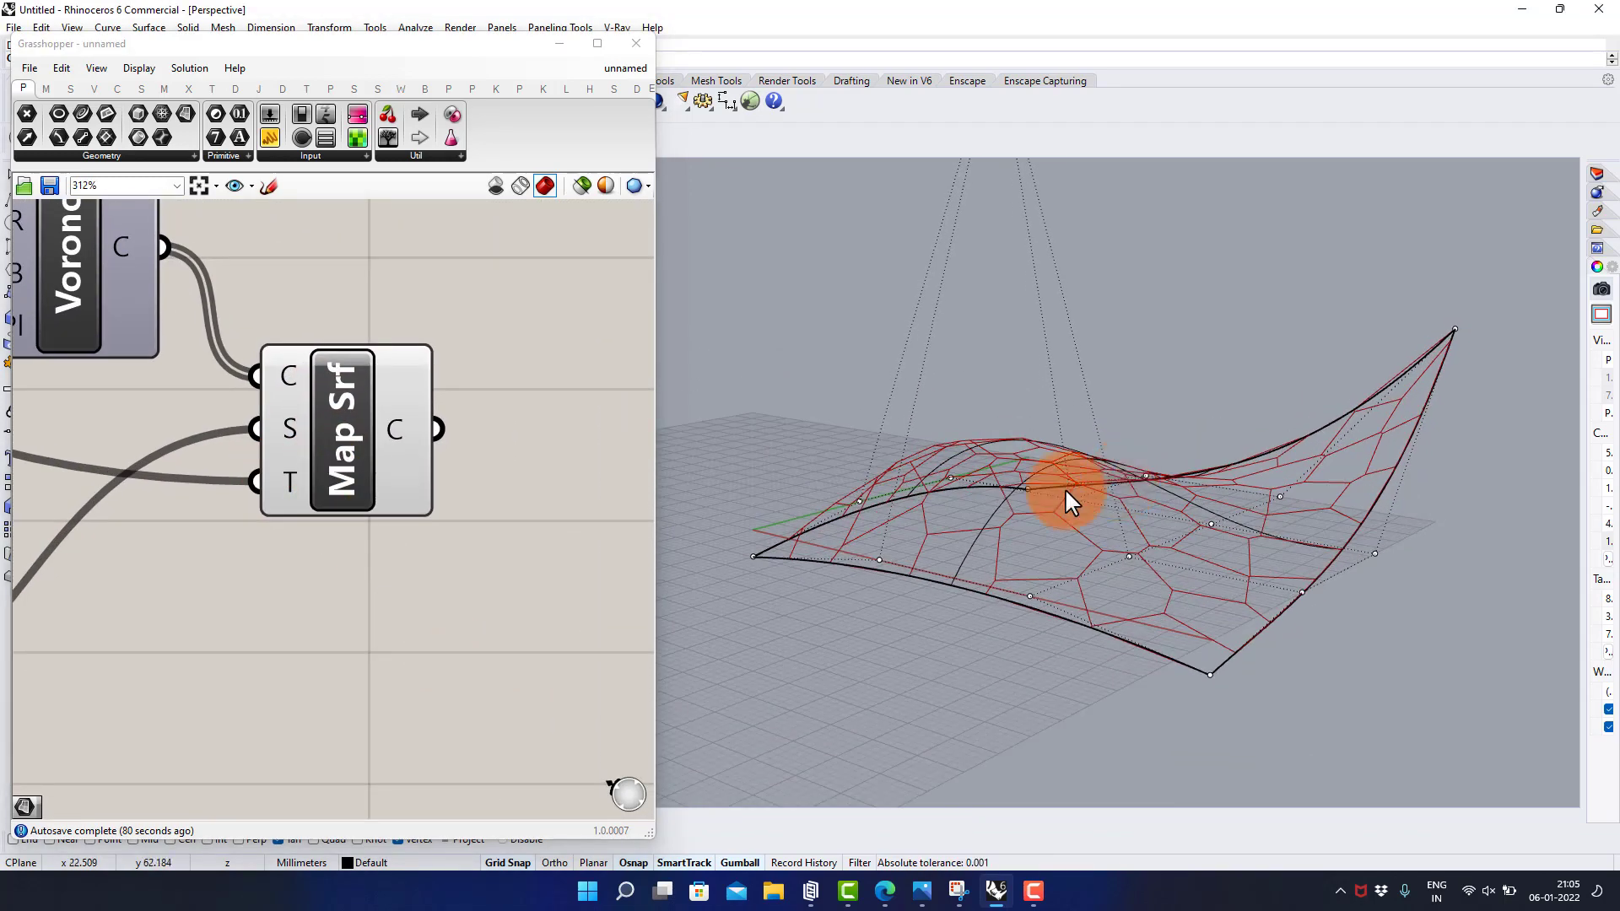
# Add an Explode component after Map to Surface and connect the mapped curves to its C input
pyautogui.moveTo(363, 429); pyautogui.dragTo(404, 448)
pyautogui.click(505, 540)
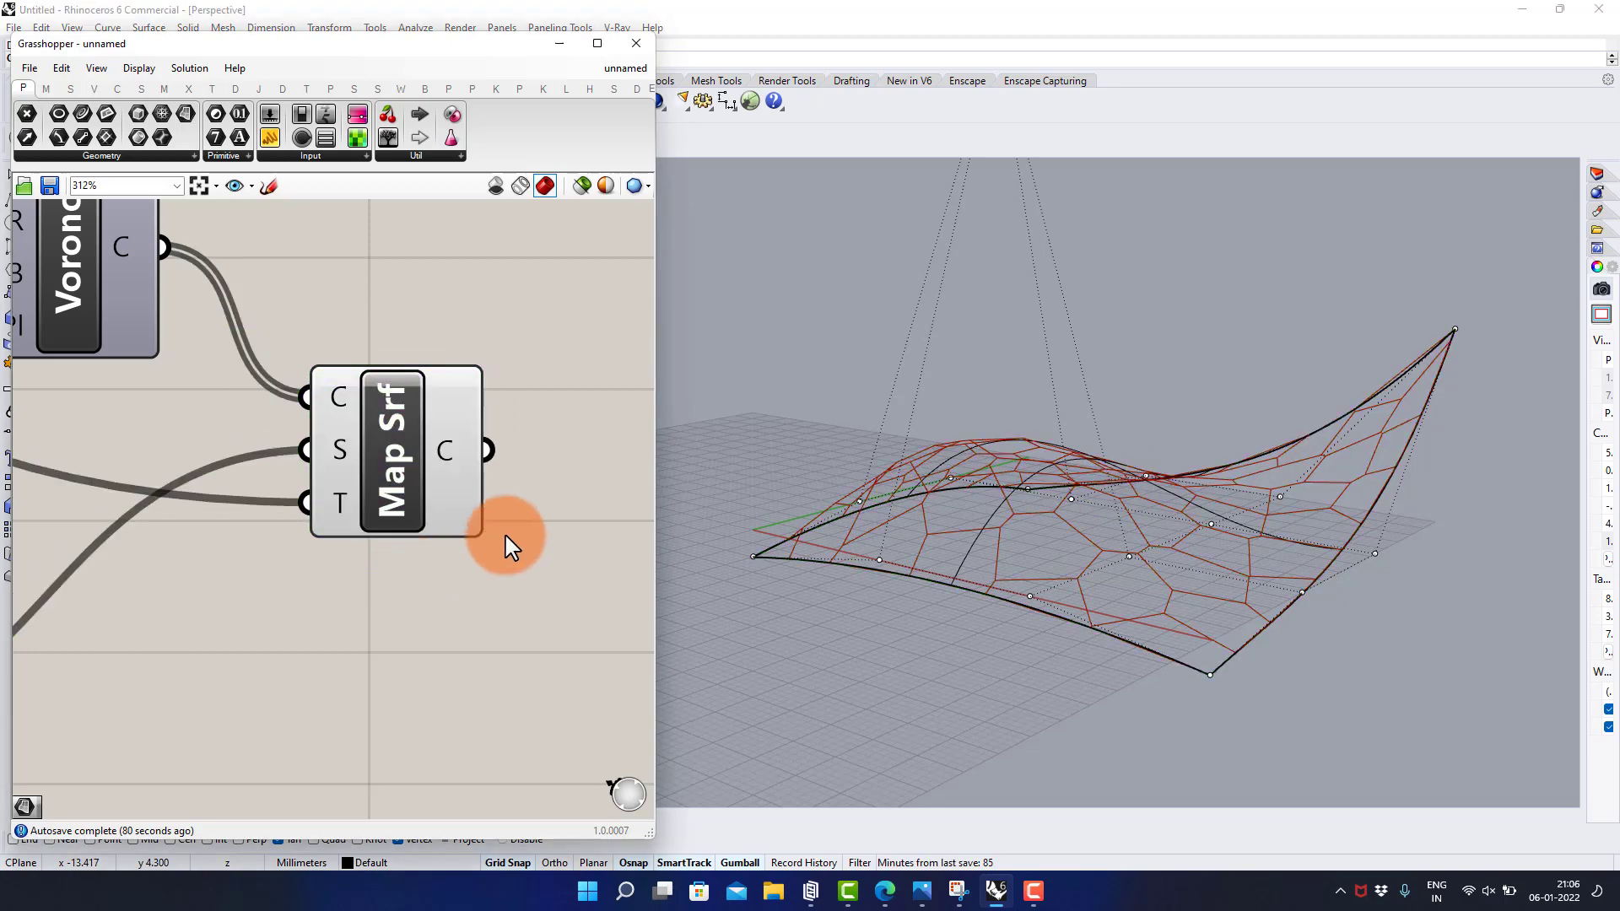
pyautogui.scroll(-2, 490, 516)
pyautogui.moveTo(489, 514); pyautogui.dragTo(372, 472, button='right')
pyautogui.doubleClick(451, 447)
pyautogui.write('ex')
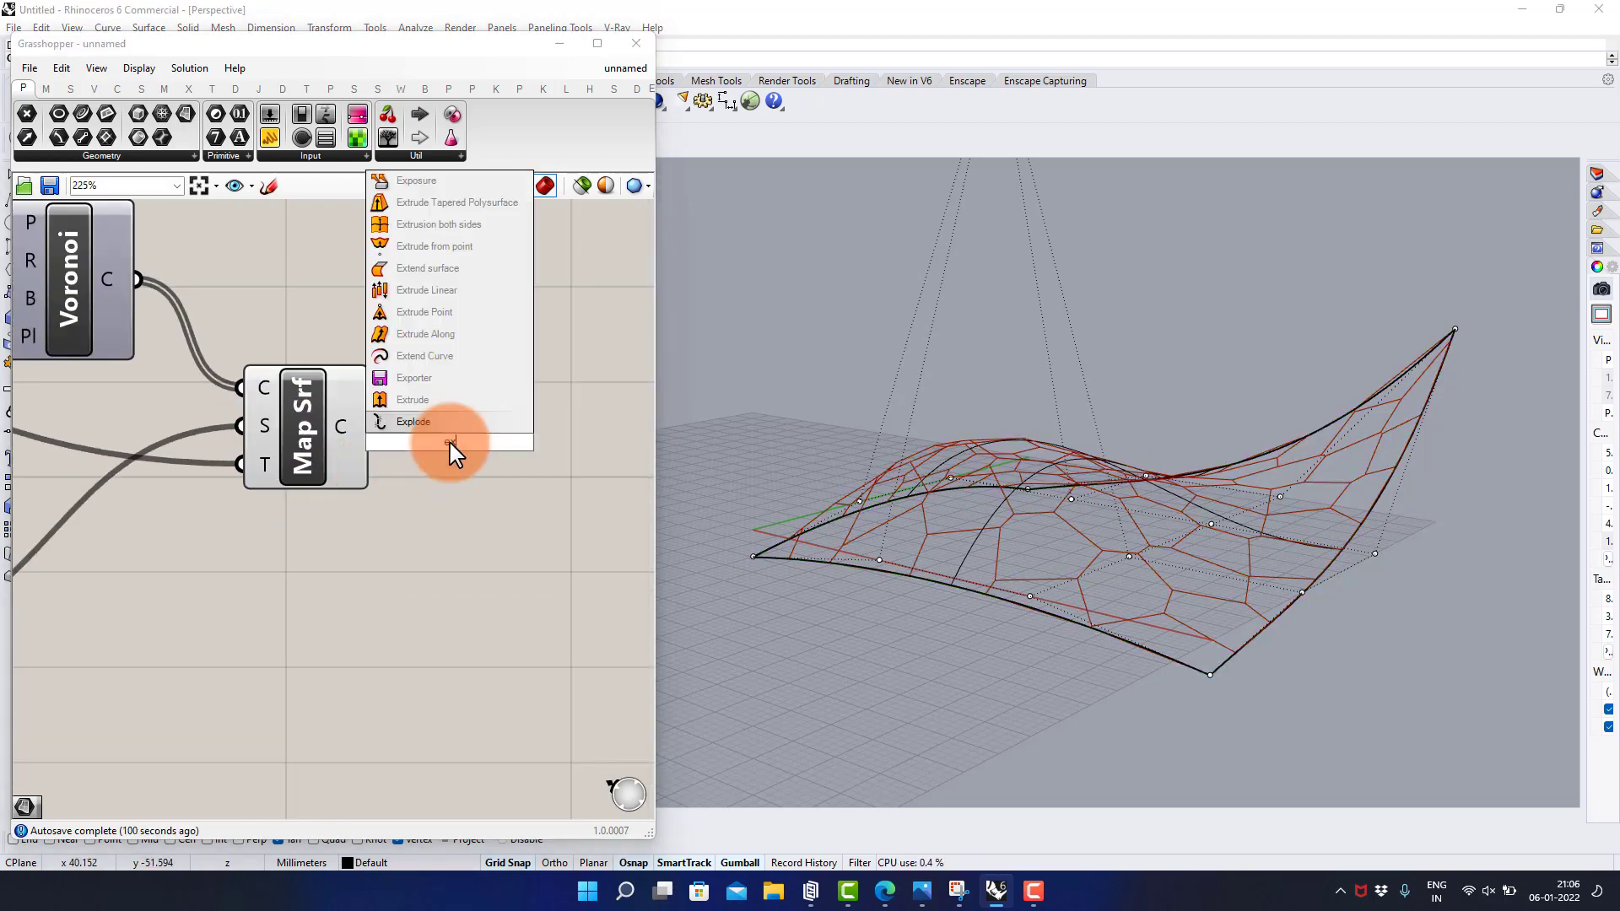
pyautogui.write('plo')
pyautogui.click(442, 424)
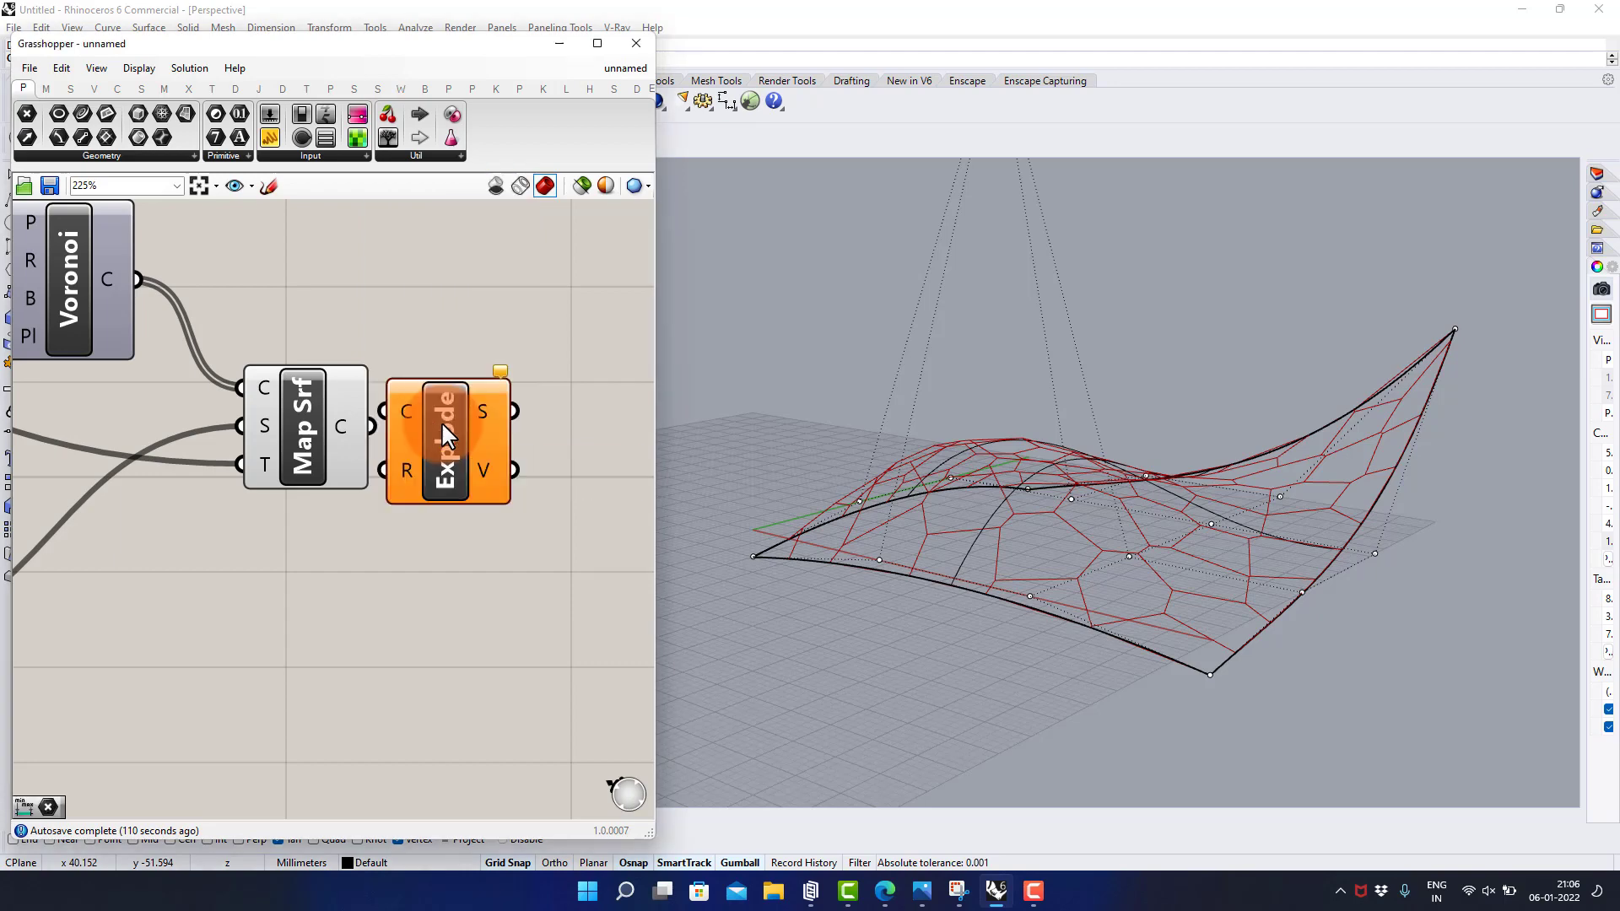
pyautogui.moveTo(389, 424); pyautogui.dragTo(513, 454)
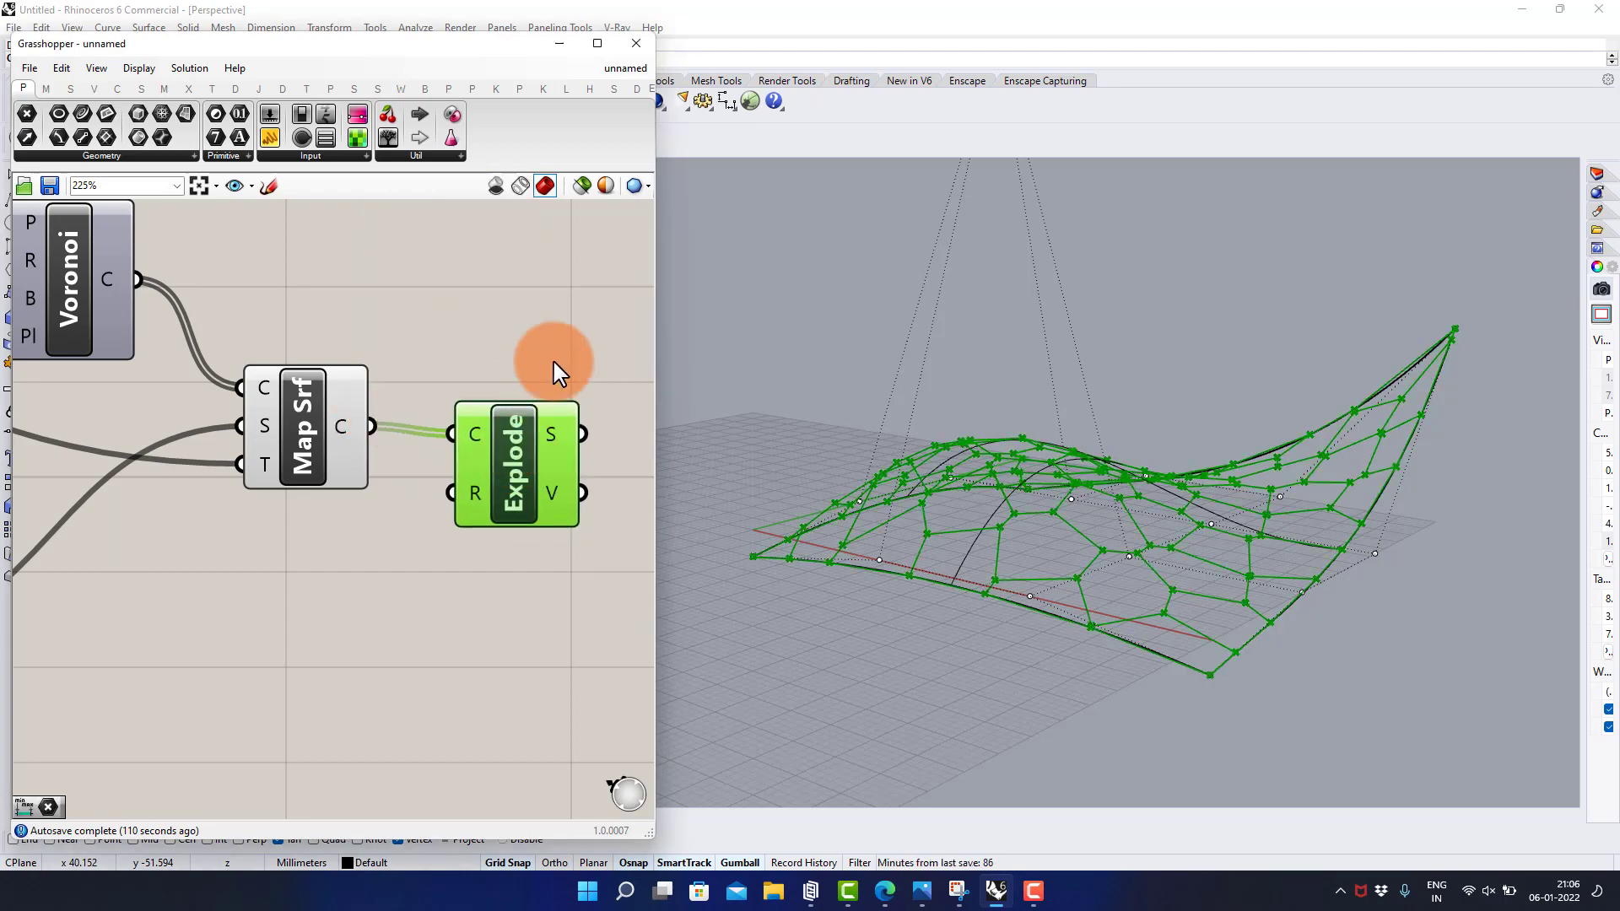
pyautogui.click(584, 382)
# Add a Cull Duplicates component next to Explode
pyautogui.moveTo(556, 433); pyautogui.dragTo(358, 437, button='right')
pyautogui.scroll(2, 900, 516)
pyautogui.moveTo(900, 518); pyautogui.dragTo(904, 567, button='right')
pyautogui.keyDown('shift'); pyautogui.moveTo(1064, 499); pyautogui.dragTo(962, 498, button='right'); pyautogui.keyUp('shift')
pyautogui.moveTo(430, 527); pyautogui.dragTo(395, 515, button='right')
pyautogui.doubleClick(454, 467)
pyautogui.write('cullp')
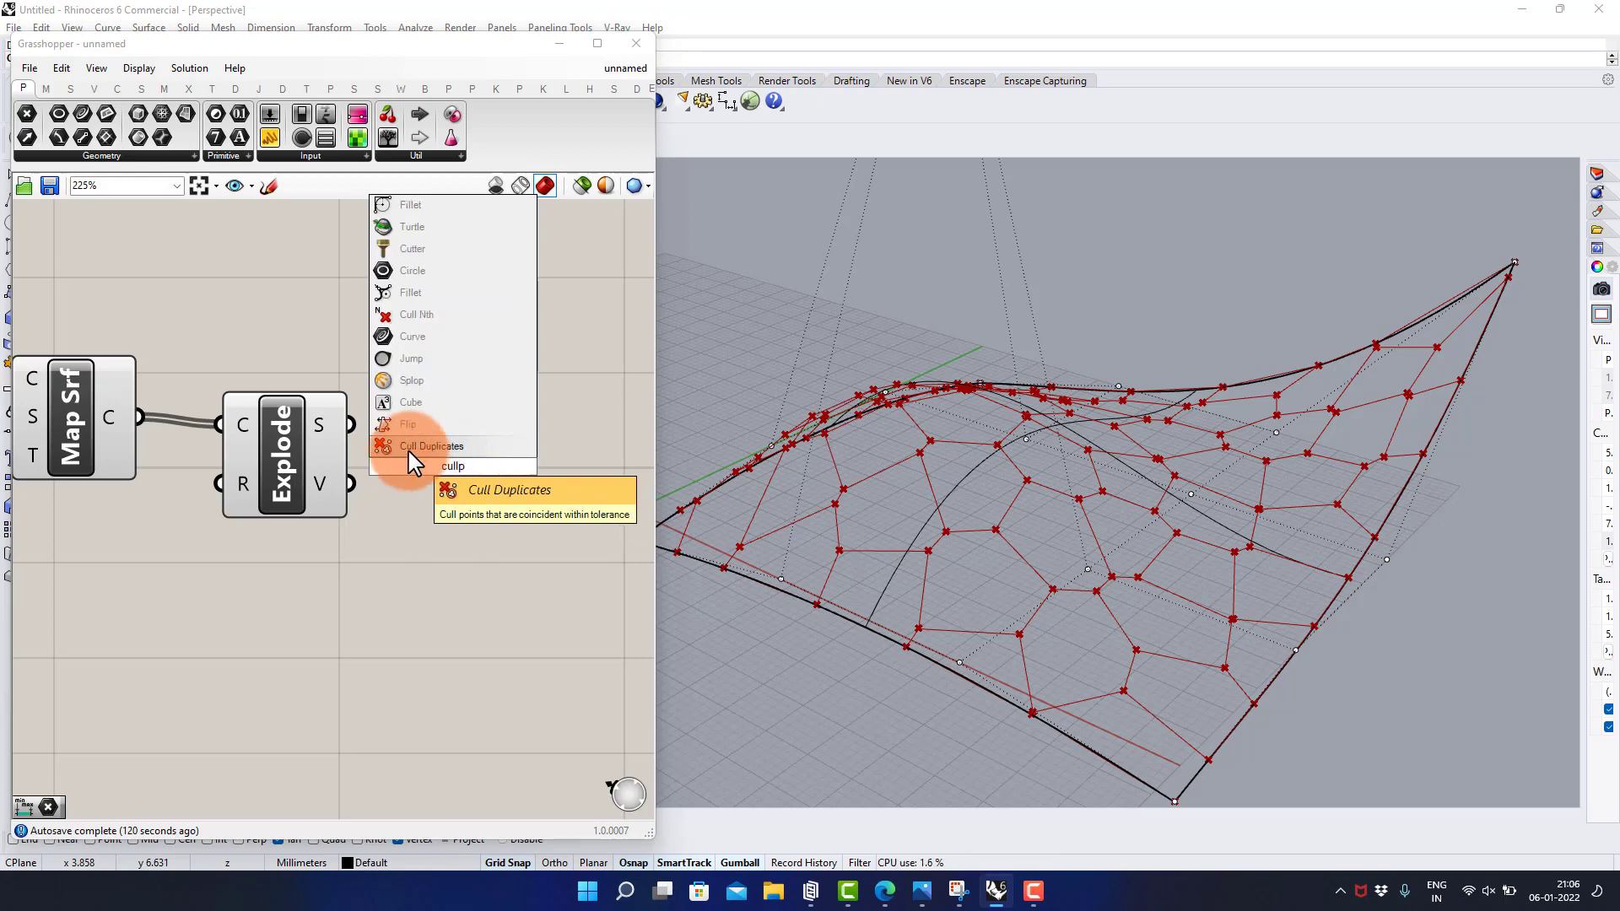
pyautogui.click(420, 446)
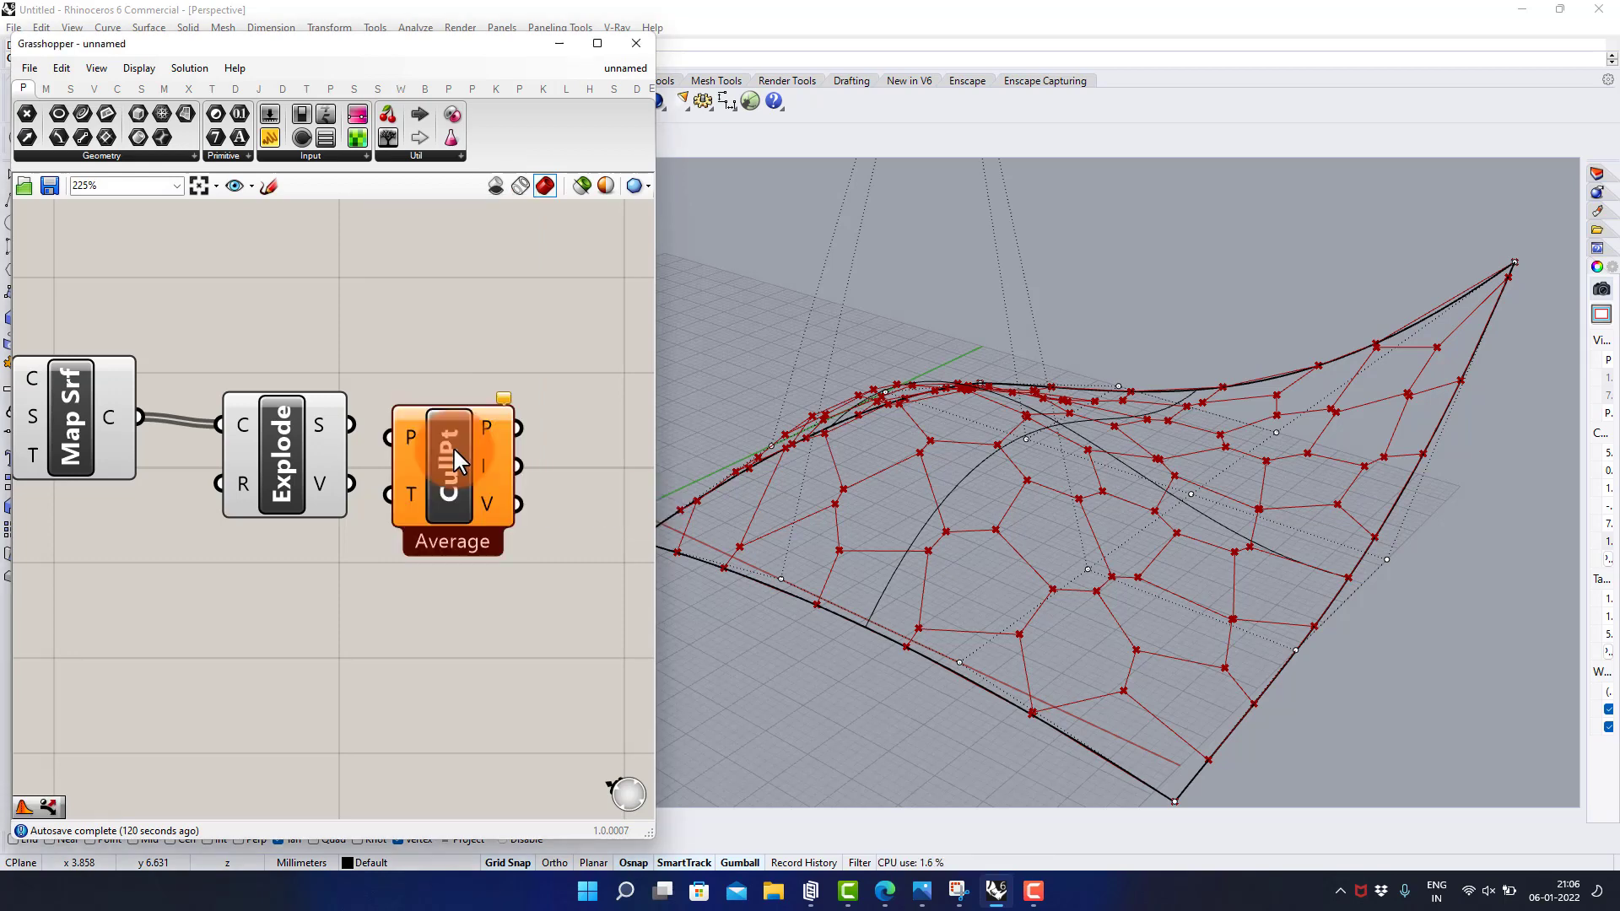
# Flatten both the S and V outputs of the Explode component
pyautogui.rightClick(326, 430)
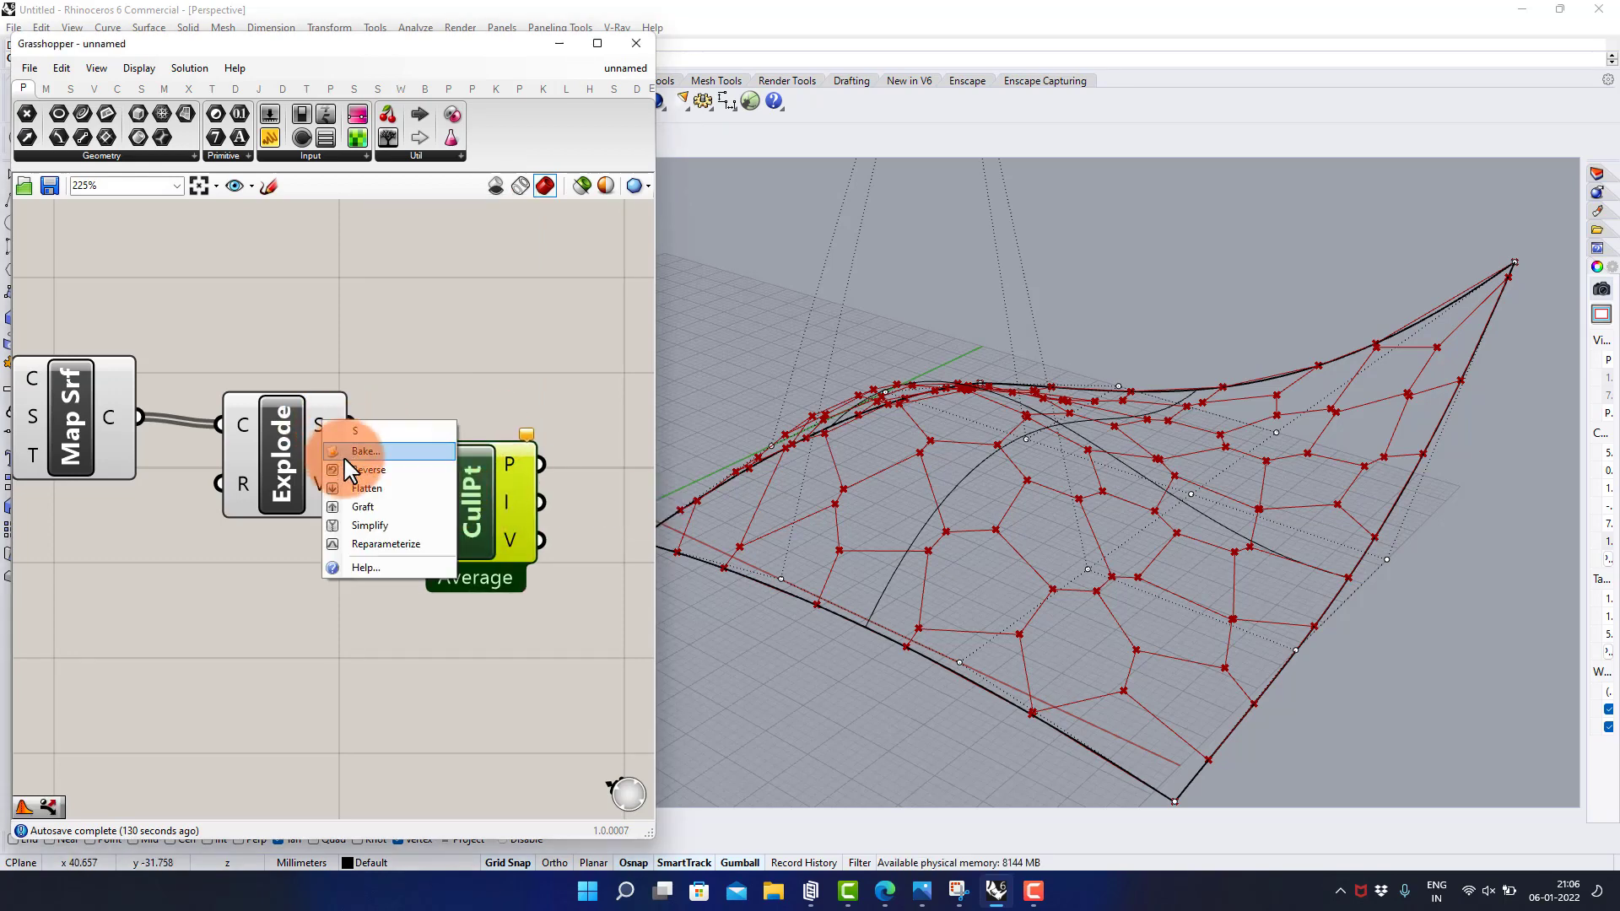
pyautogui.click(346, 484)
pyautogui.rightClick(329, 476)
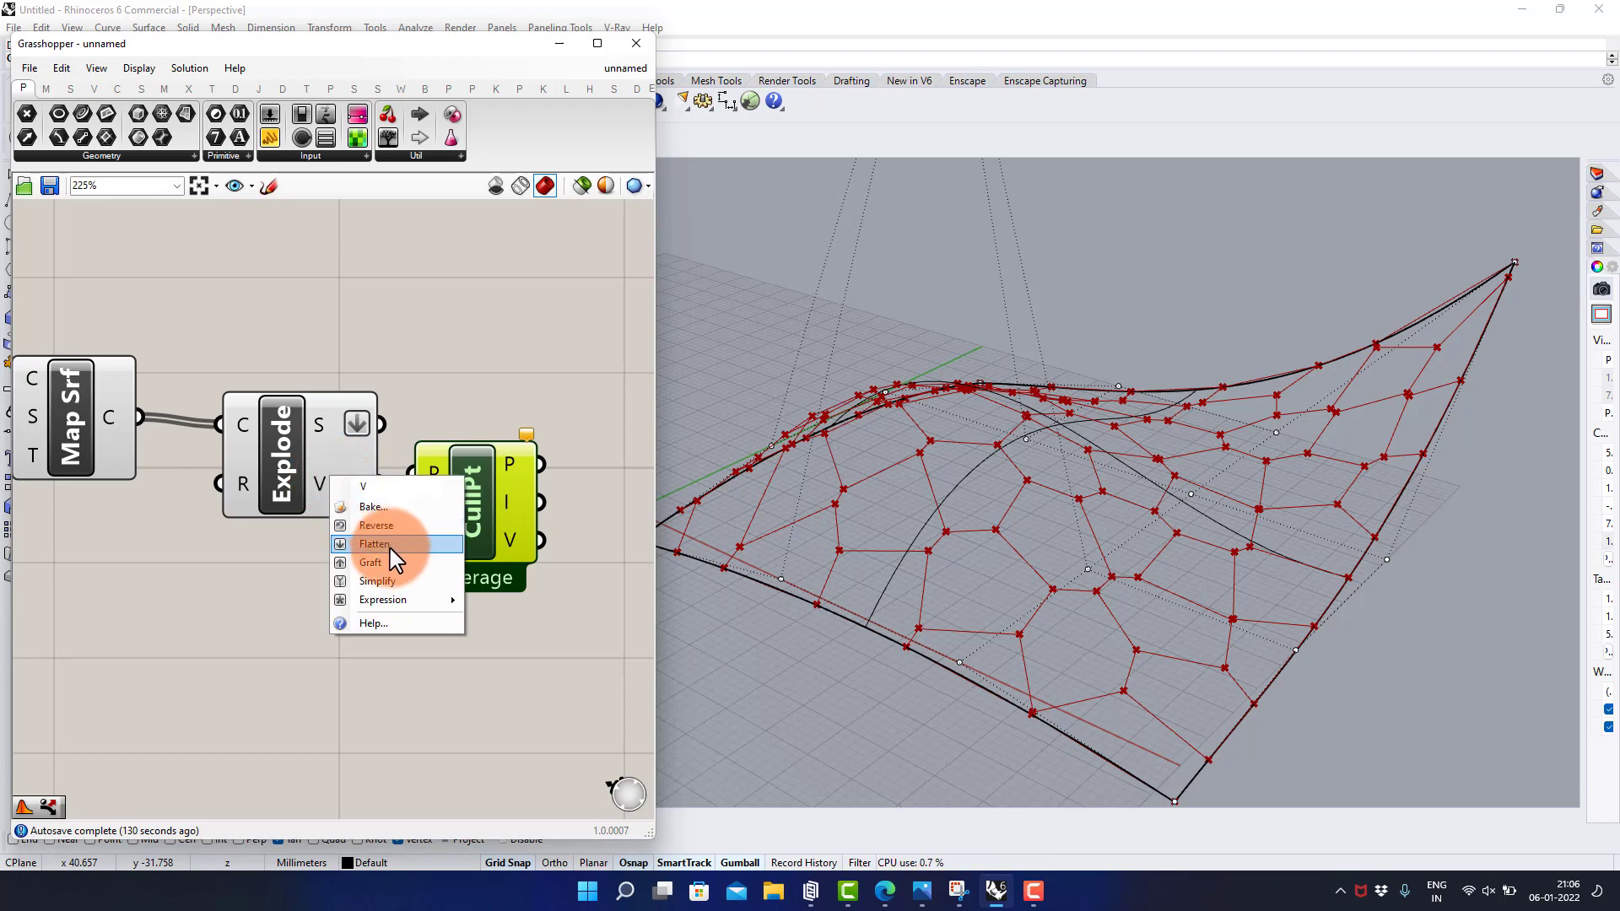
pyautogui.click(391, 546)
# Connect Explode's flattened V output to Cull Duplicates' P input, leaving space between the two components
pyautogui.moveTo(488, 514); pyautogui.dragTo(574, 580)
pyautogui.moveTo(382, 484); pyautogui.dragTo(508, 539)
pyautogui.click(516, 435)
pyautogui.moveTo(588, 557); pyautogui.dragTo(478, 525, button='right')
pyautogui.click(484, 535)
pyautogui.click(506, 445)
# Add a Sphere component next to Cull Duplicates
pyautogui.moveTo(529, 468); pyautogui.dragTo(368, 434, button='right')
pyautogui.doubleClick(474, 485)
pyautogui.write('sp')
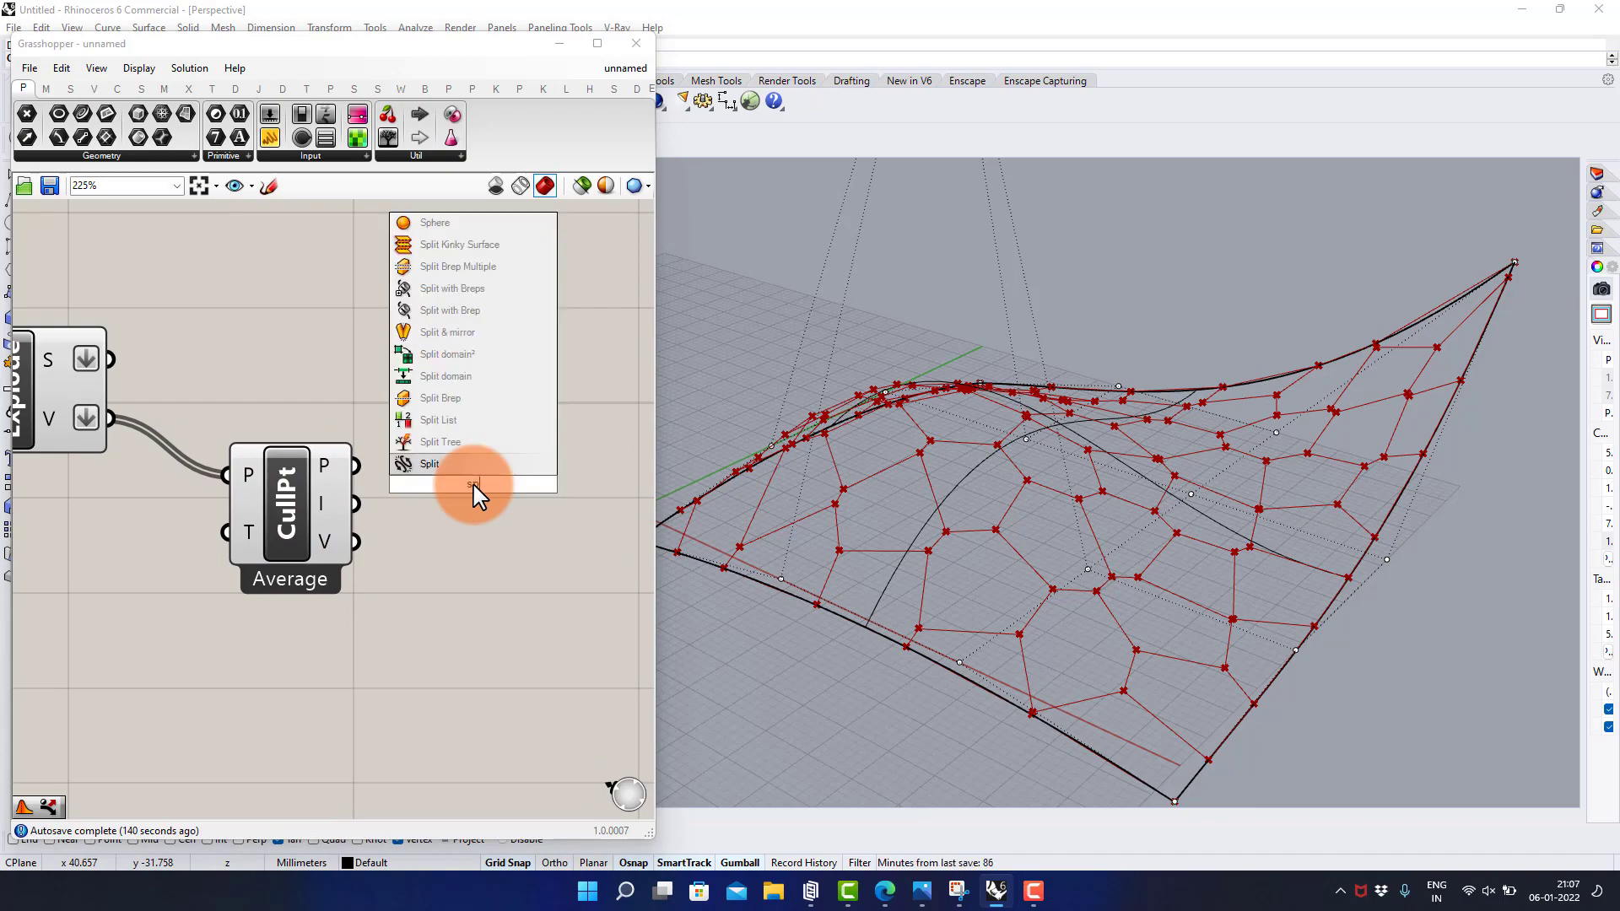
pyautogui.write('here')
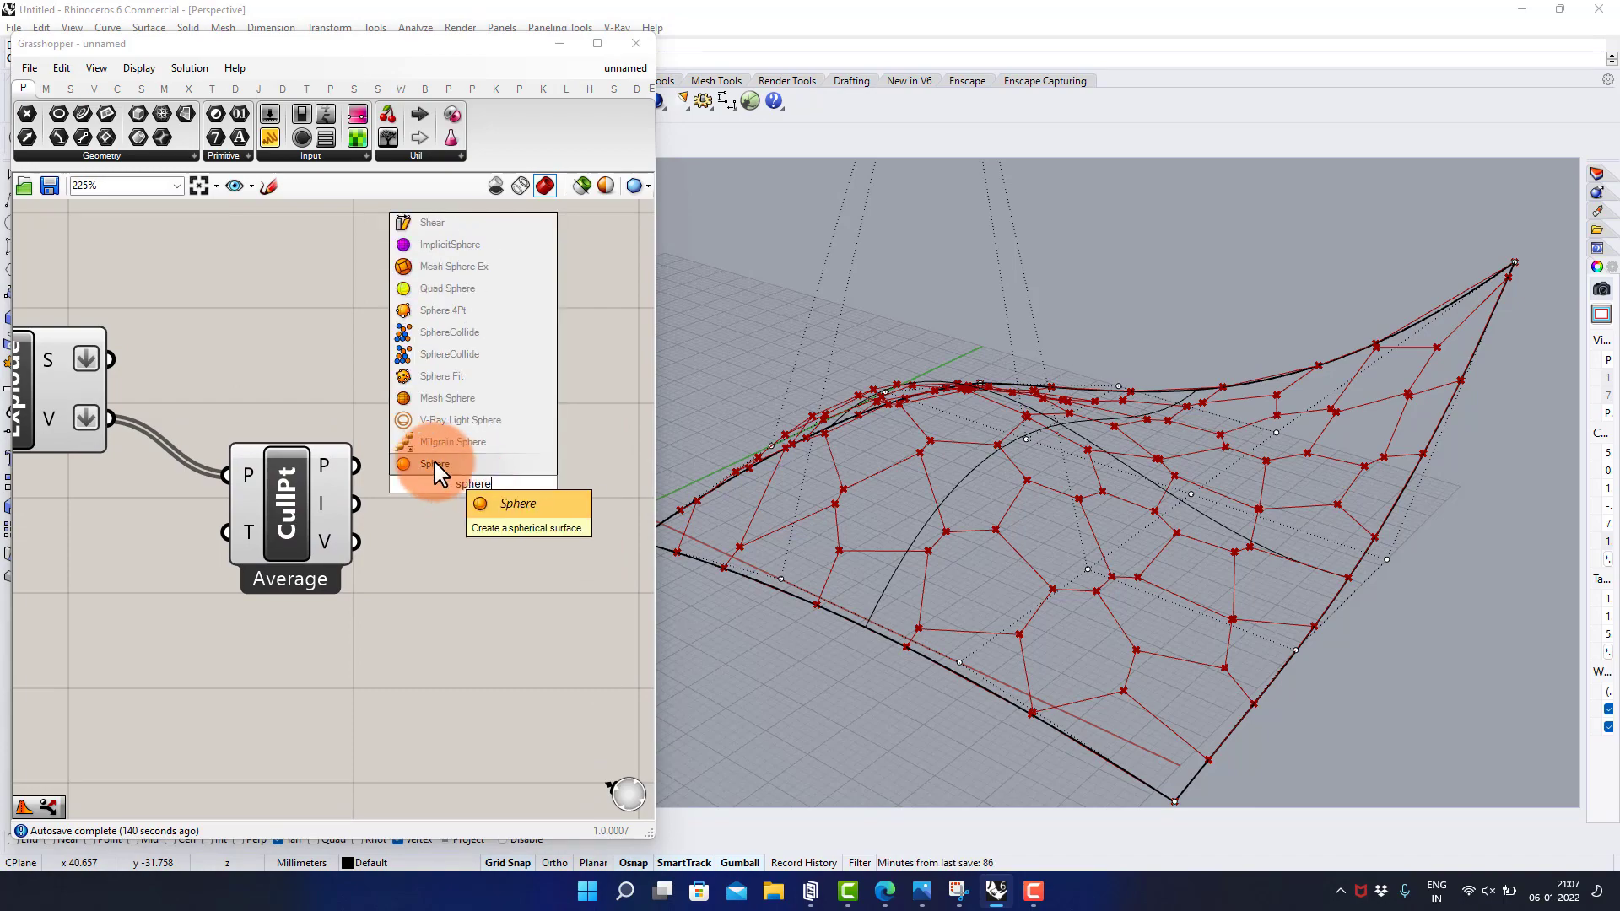
pyautogui.click(469, 464)
pyautogui.moveTo(1023, 460); pyautogui.dragTo(1013, 398, button='right')
pyautogui.moveTo(352, 440); pyautogui.dragTo(279, 392, button='right')
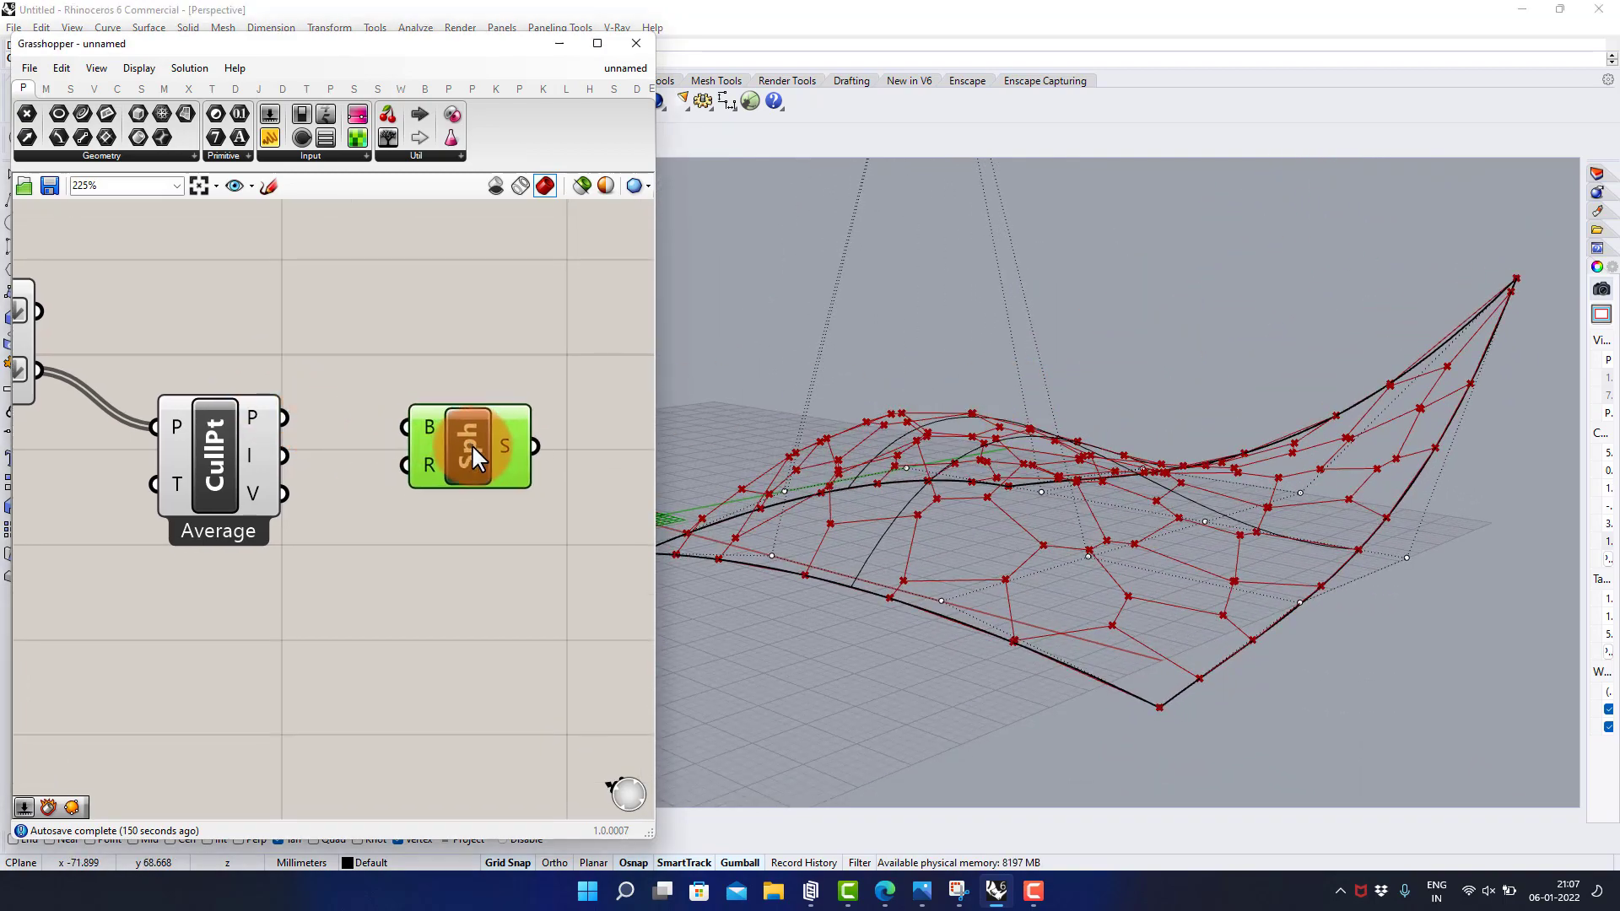
# Add a number slider below Cull Duplicates and set it to 0.20
pyautogui.doubleClick(331, 554)
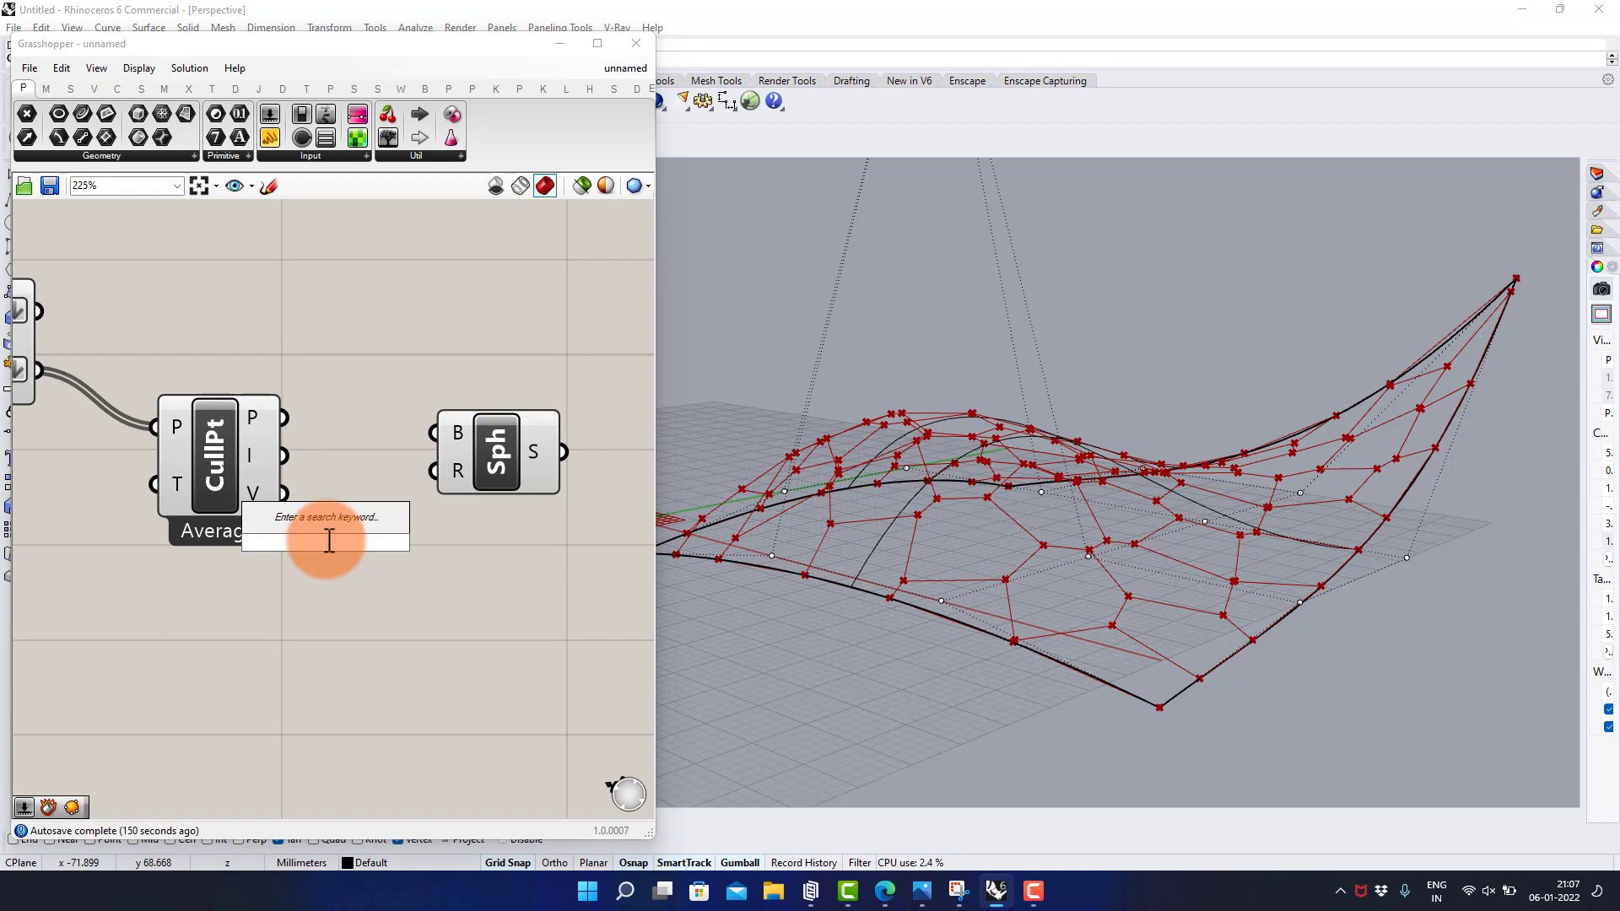
pyautogui.press('Return')
pyautogui.moveTo(307, 543); pyautogui.dragTo(267, 595)
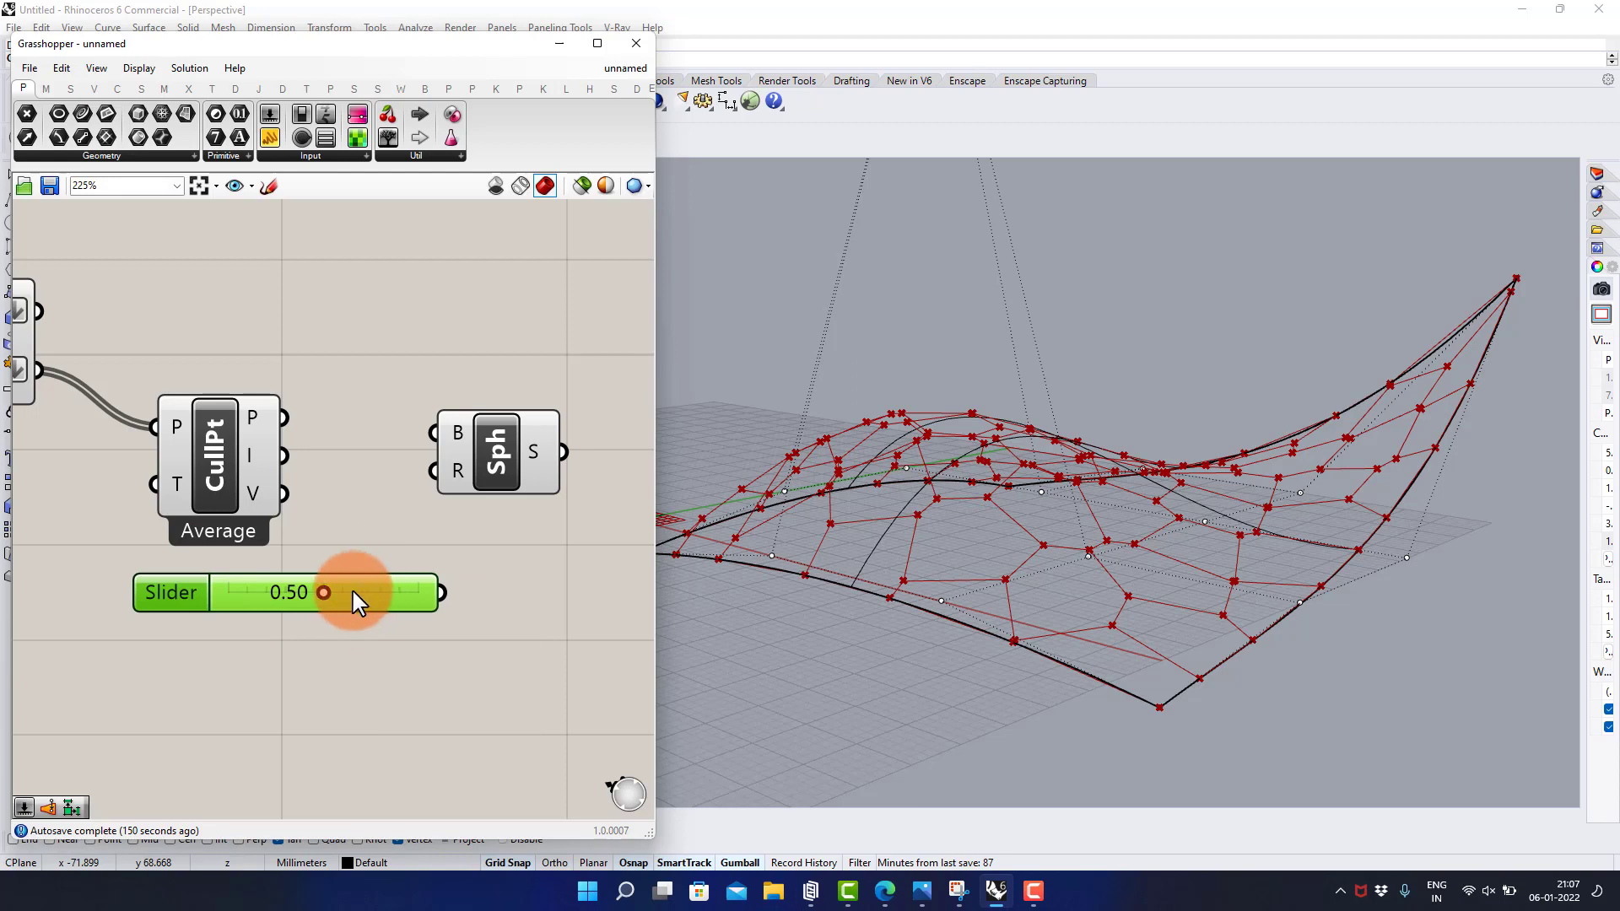
pyautogui.scroll(2, 337, 595)
pyautogui.moveTo(321, 594); pyautogui.dragTo(249, 604)
# Connect Cull Duplicates' P output to Sphere's B input and the number slider to its R input
pyautogui.moveTo(460, 594); pyautogui.dragTo(513, 424)
pyautogui.click(523, 502)
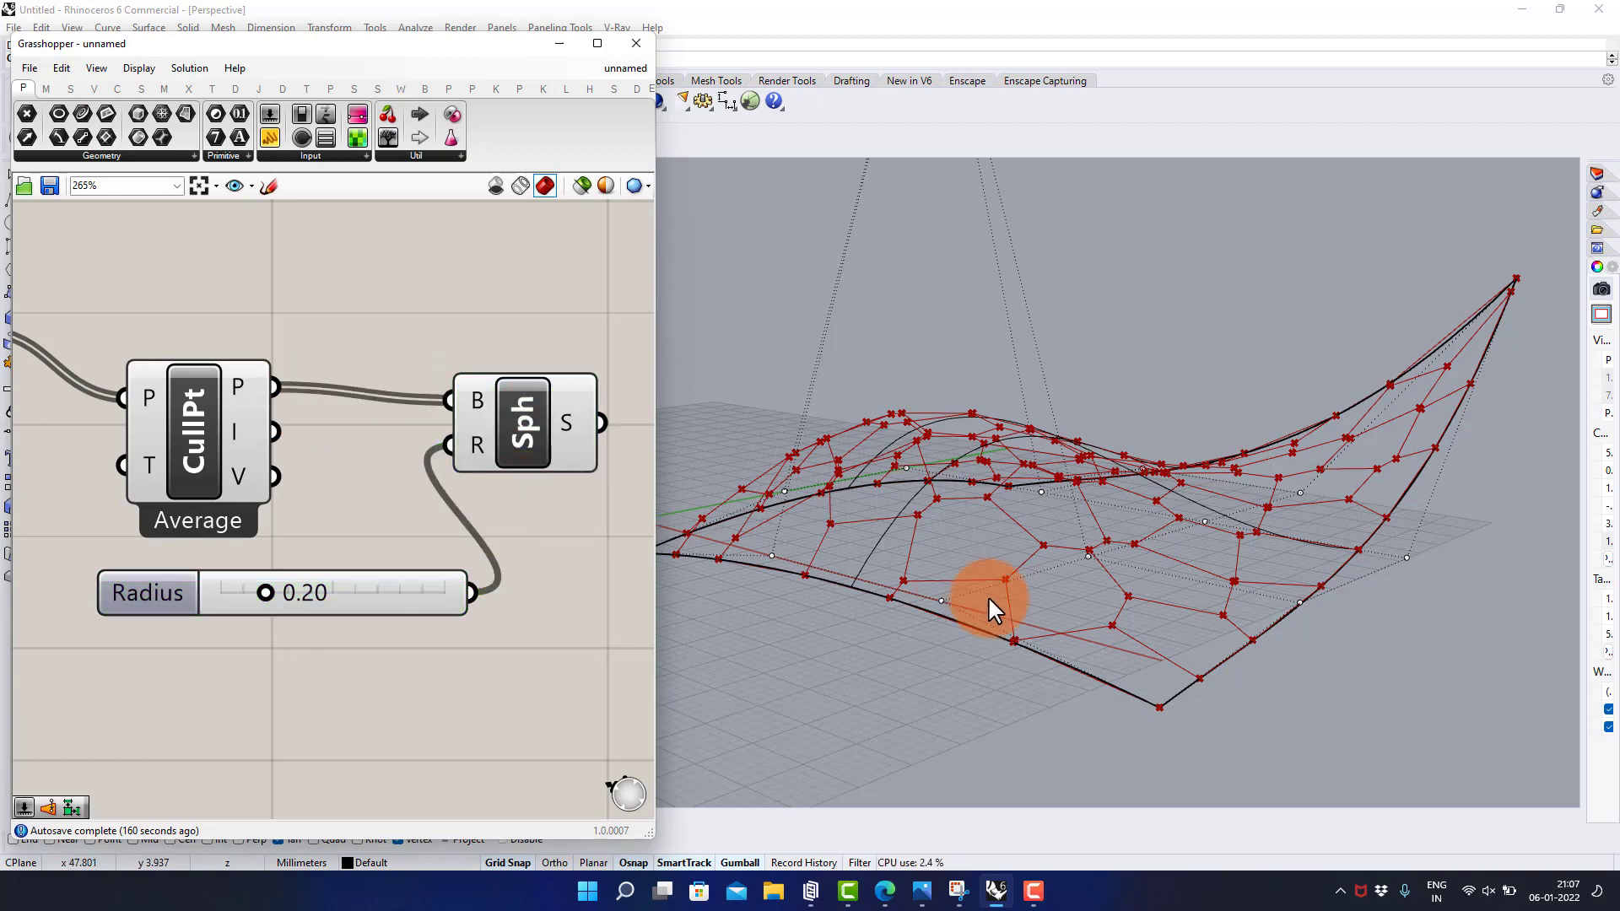
pyautogui.scroll(5, 1001, 613)
pyautogui.scroll(-5, 992, 614)
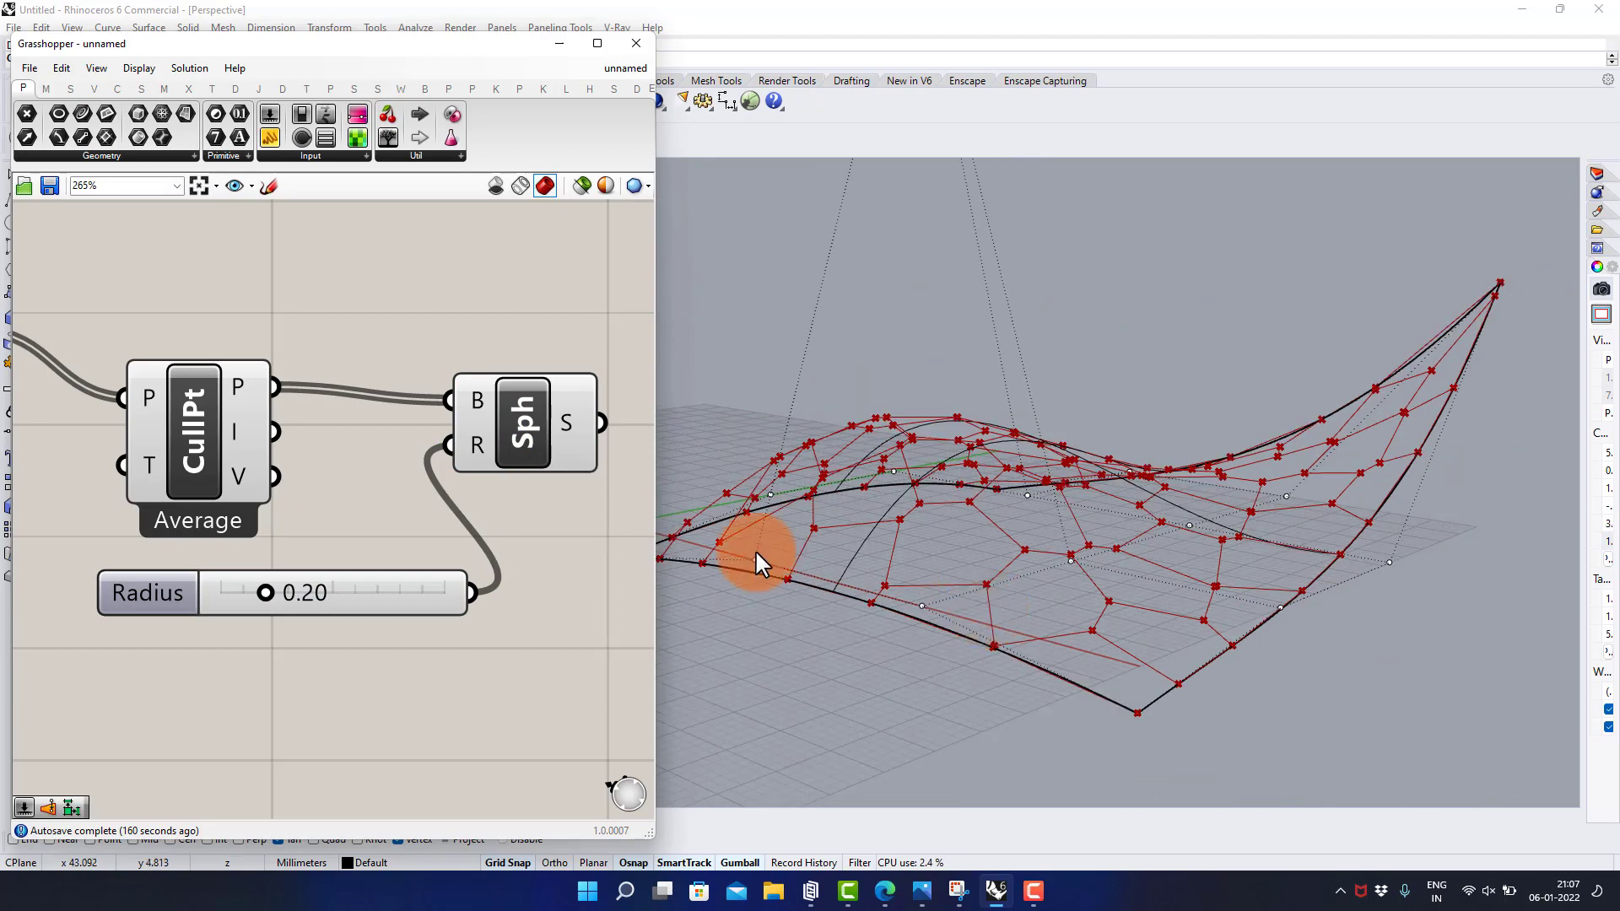
# Set the sphere's Radius slider to 0.84
pyautogui.moveTo(485, 524); pyautogui.dragTo(243, 528, button='right')
pyautogui.moveTo(116, 566); pyautogui.dragTo(202, 572, button='right')
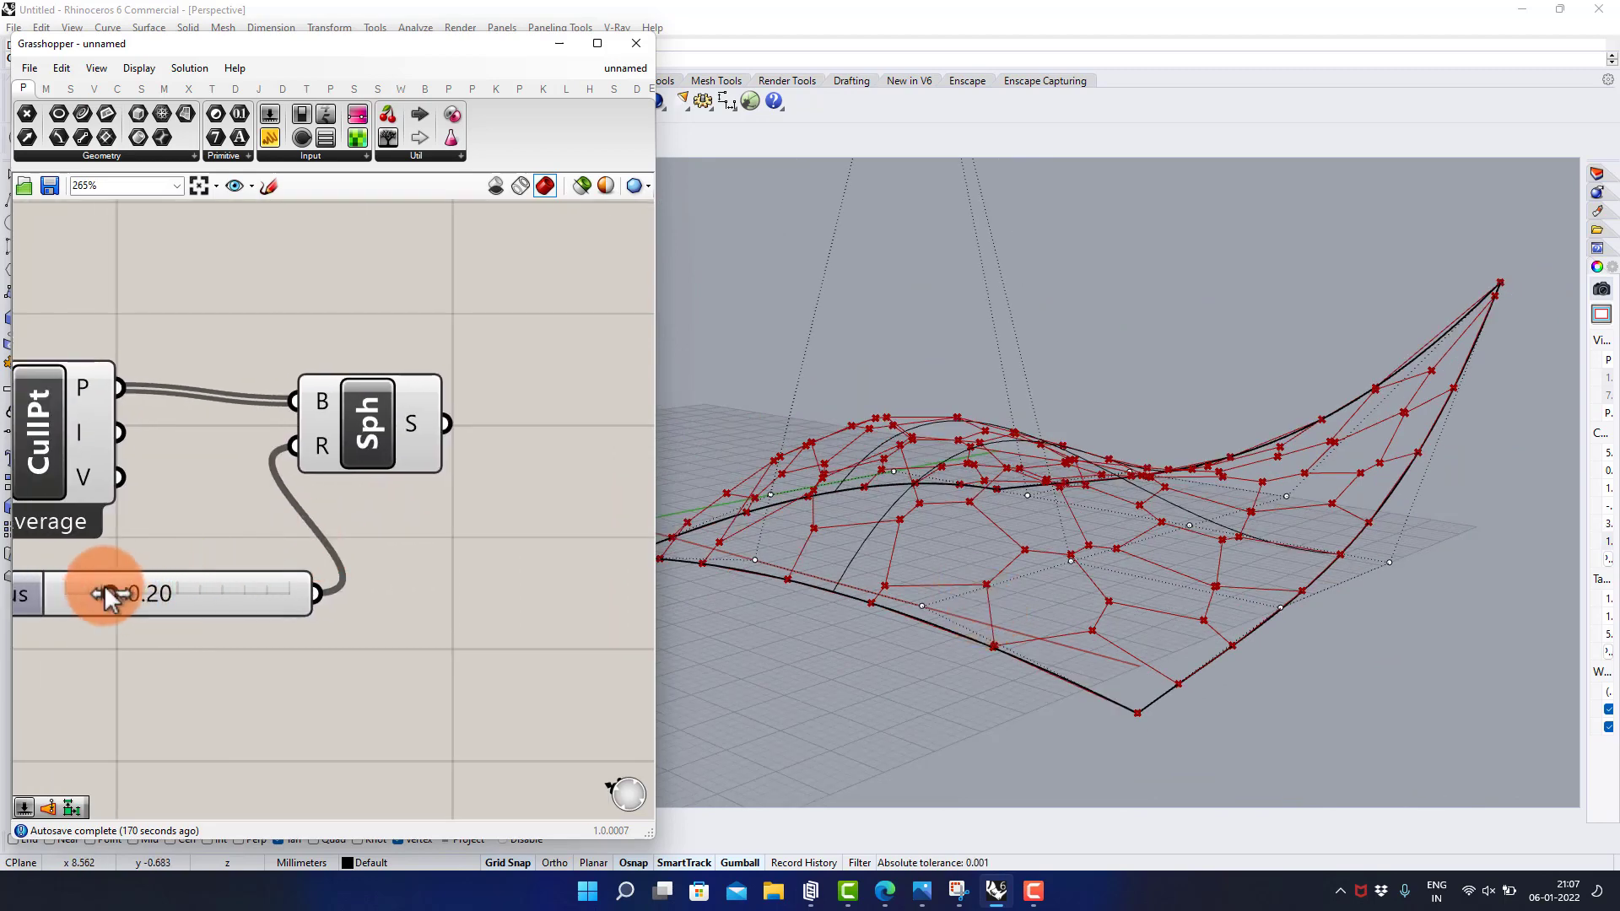
pyautogui.moveTo(108, 595); pyautogui.dragTo(113, 595)
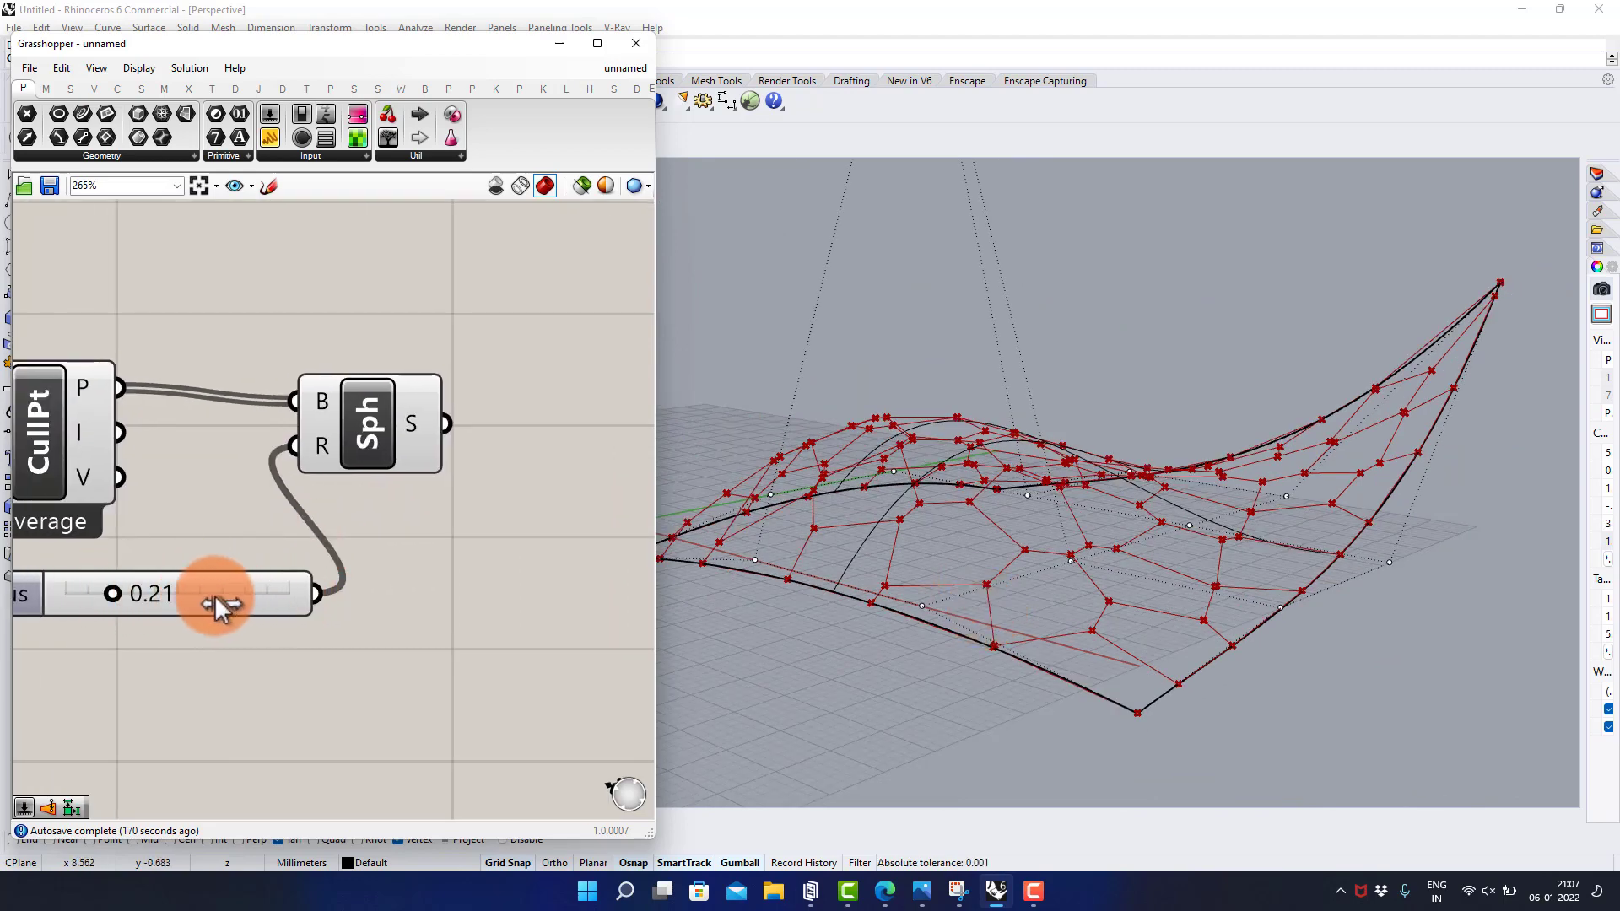
pyautogui.moveTo(239, 600)
pyautogui.mouseDown()
pyautogui.moveTo(254, 606)
pyautogui.moveTo(225, 601)
pyautogui.moveTo(238, 597)
pyautogui.mouseUp()
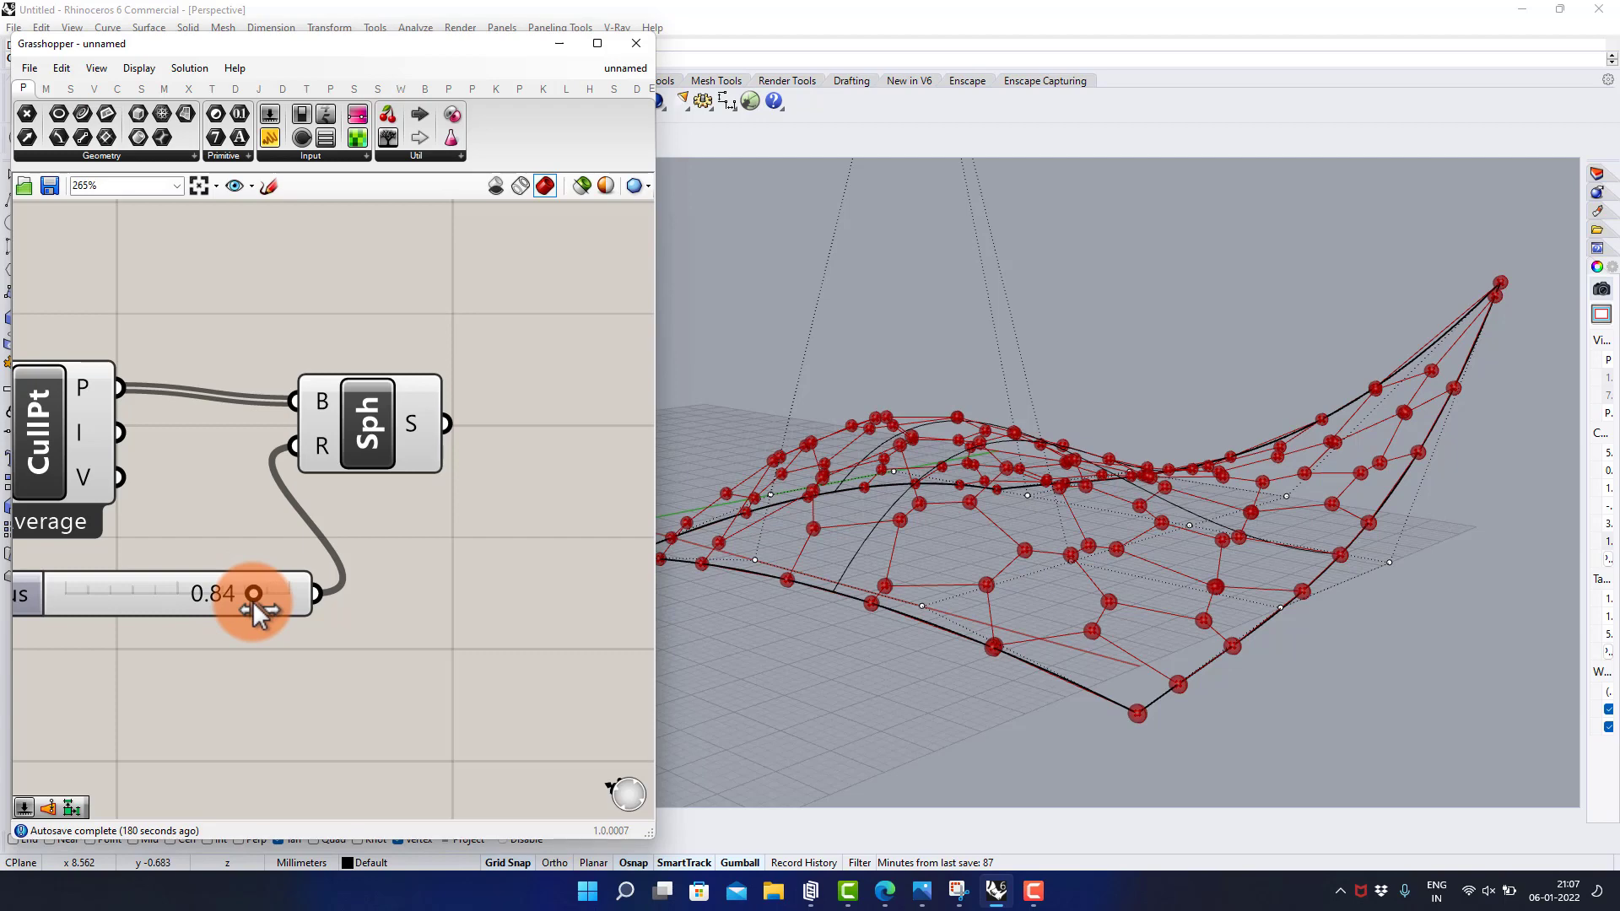
pyautogui.moveTo(465, 534); pyautogui.dragTo(397, 549, button='right')
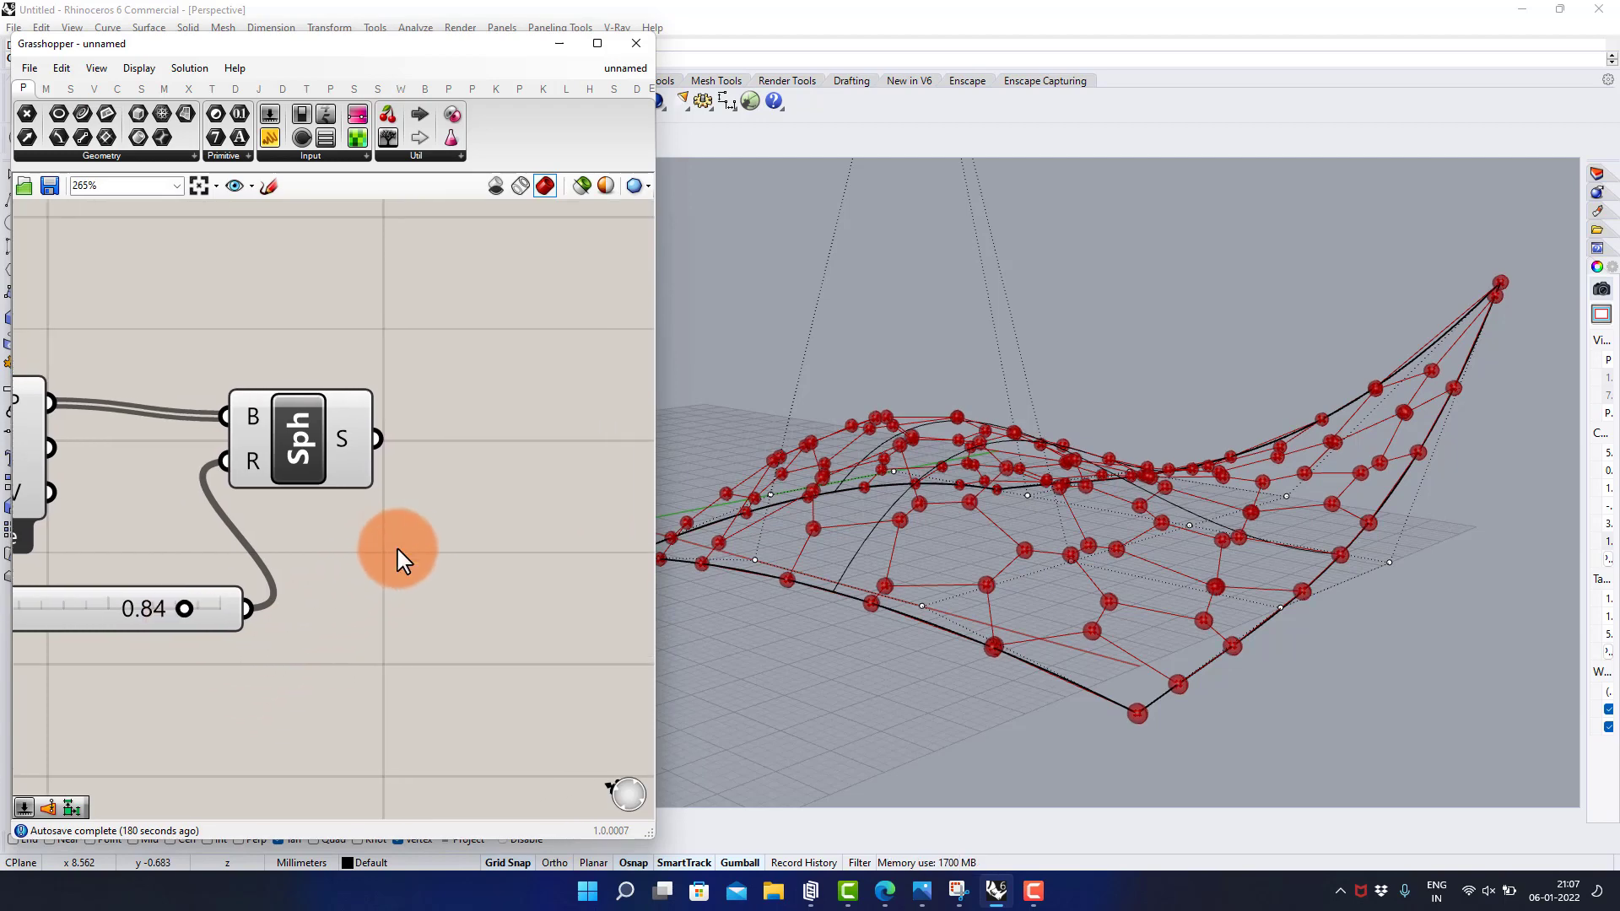
pyautogui.doubleClick(462, 463)
pyautogui.write('x')
pyautogui.click(464, 472)
# Add a Custom Preview component after Sphere and connect Sphere's S output to its G input
pyautogui.doubleClick(465, 472)
pyautogui.write('c')
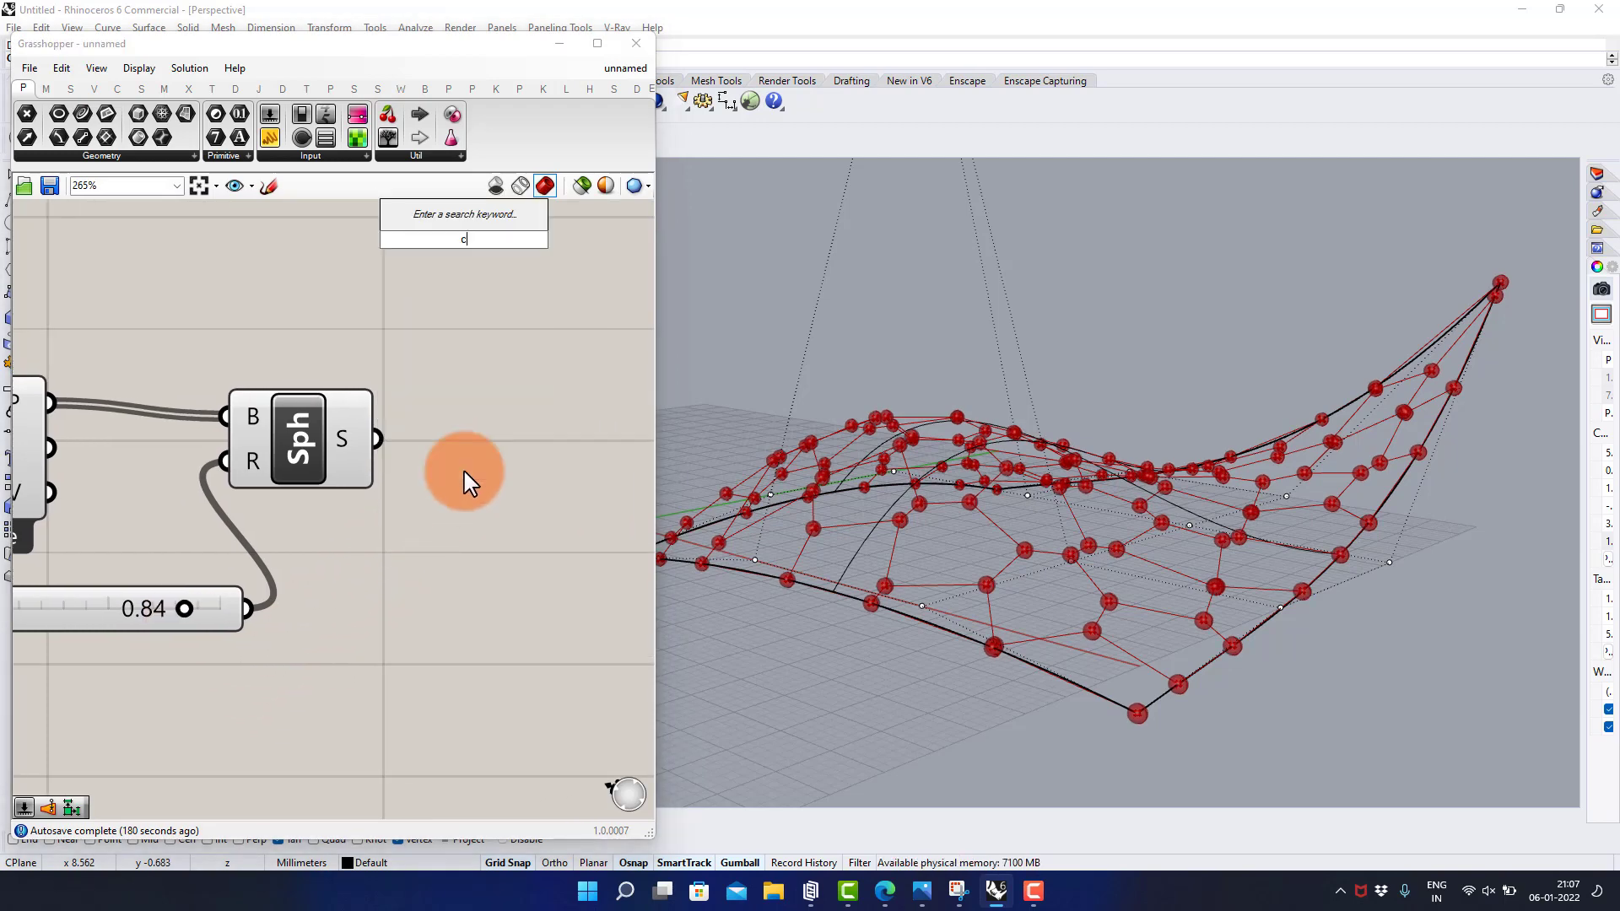
pyautogui.write('ust')
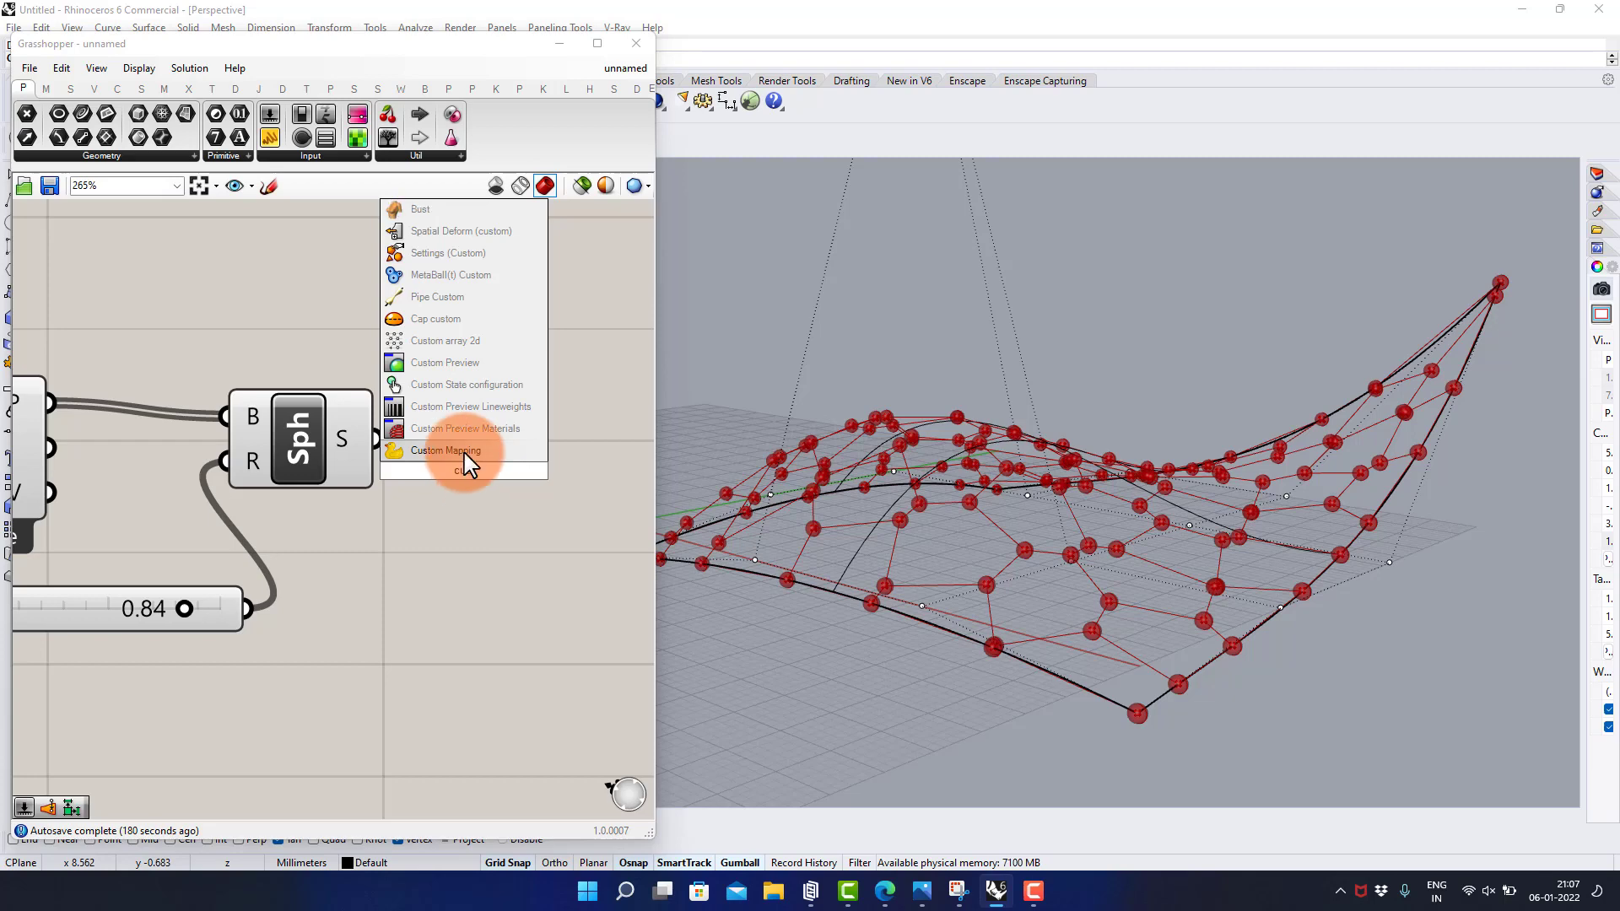
pyautogui.click(464, 368)
pyautogui.moveTo(465, 472); pyautogui.dragTo(616, 499)
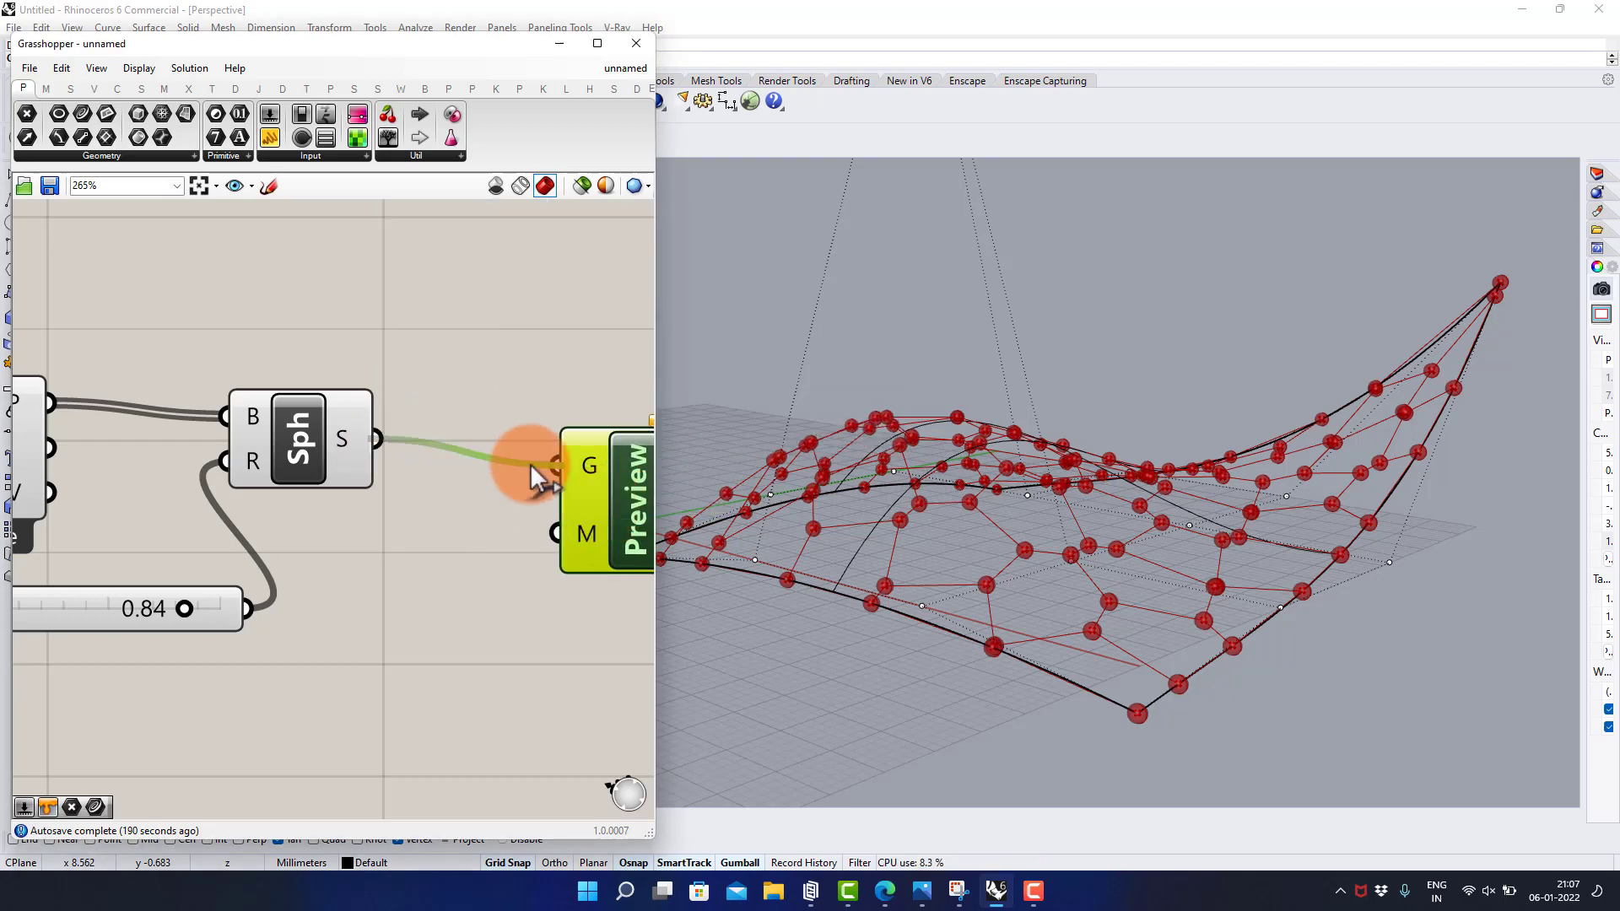
# Complete the wire from the Sphere component's S output to the Custom Preview's G input
pyautogui.moveTo(531, 465); pyautogui.dragTo(555, 465)
pyautogui.click(466, 566)
pyautogui.scroll(-3, 416, 491)
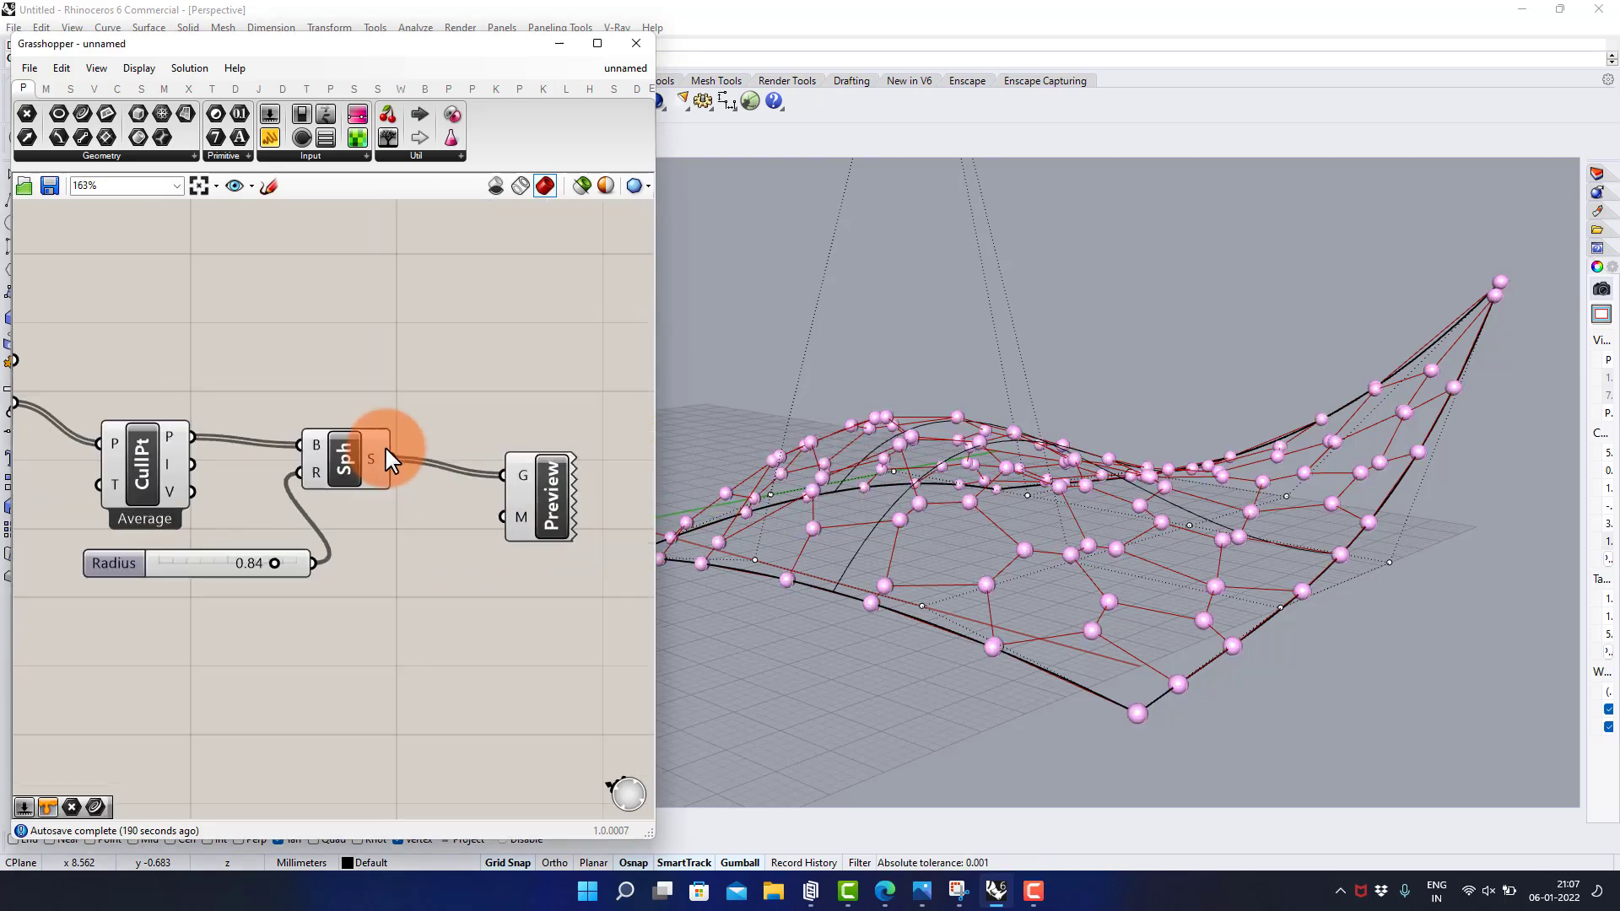
# Add a Curve parameter above Cull Duplicates and connect Explode's S output to it
pyautogui.moveTo(384, 376); pyautogui.dragTo(485, 551, button='right')
pyautogui.scroll(1, 282, 507)
pyautogui.doubleClick(219, 511)
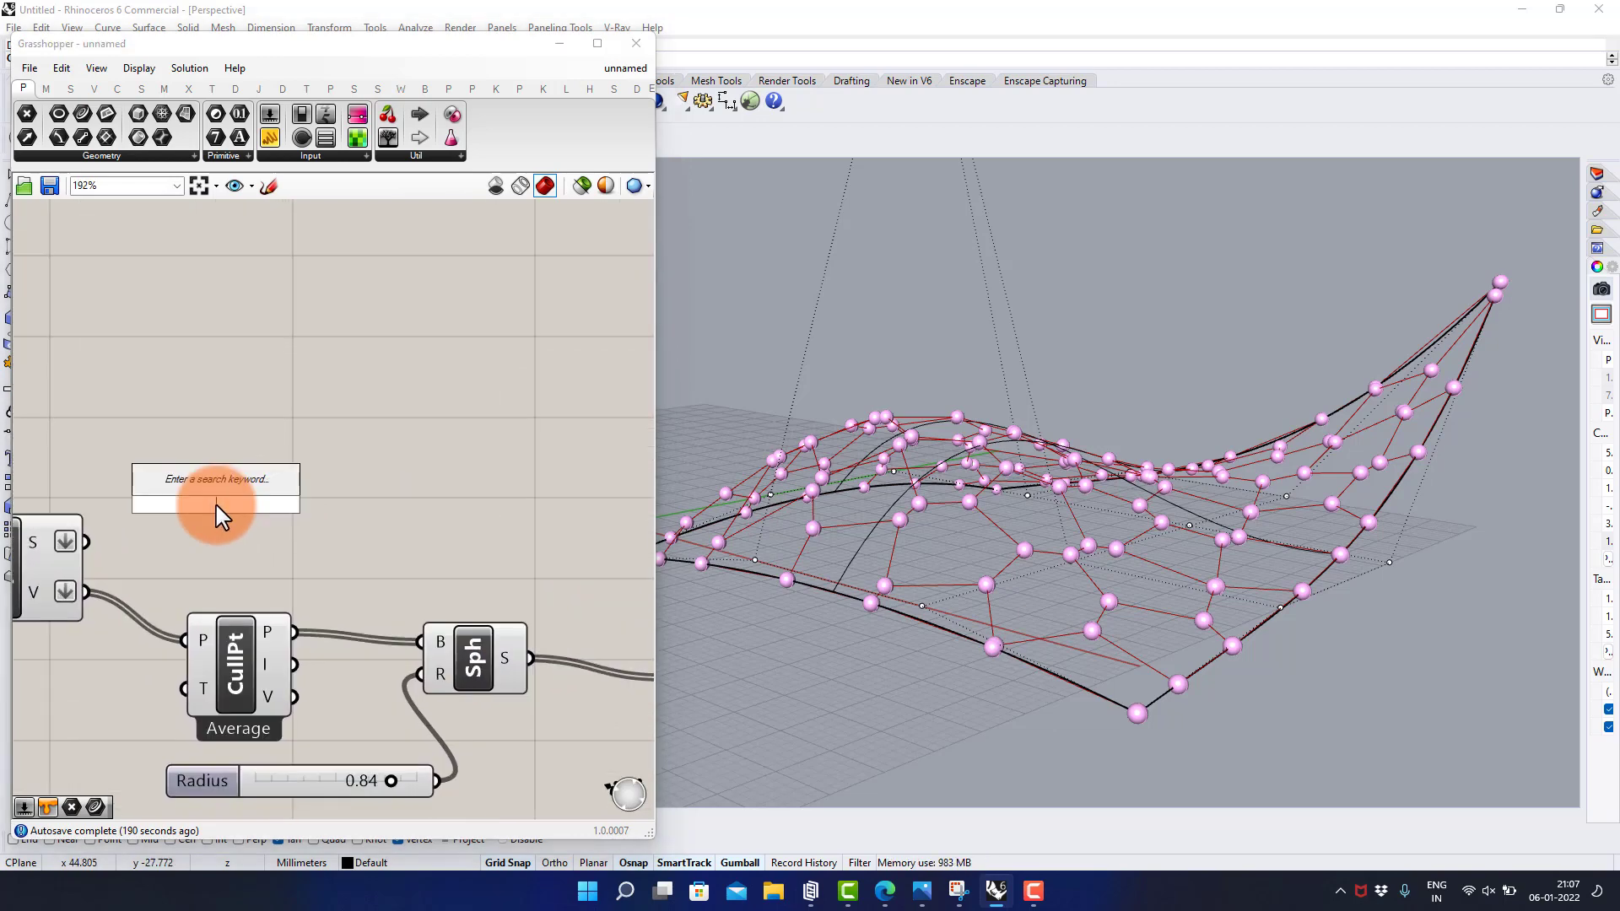
pyautogui.write('curv')
pyautogui.click(214, 489)
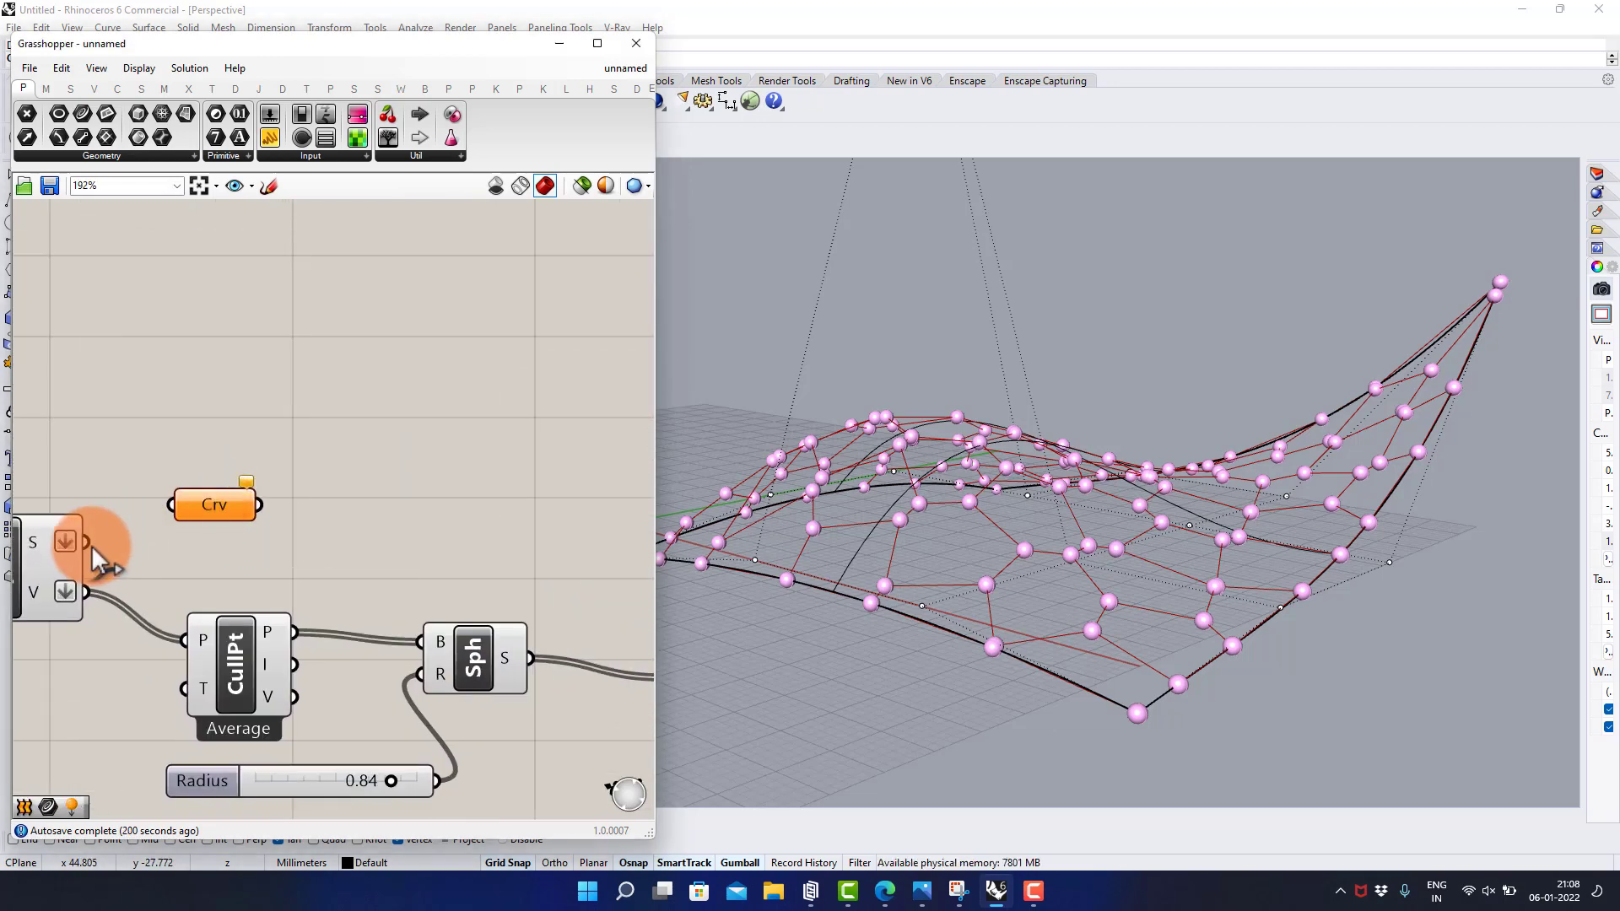
pyautogui.moveTo(187, 500); pyautogui.dragTo(190, 500)
pyautogui.moveTo(211, 492); pyautogui.dragTo(234, 436)
pyautogui.scroll(1, 347, 448)
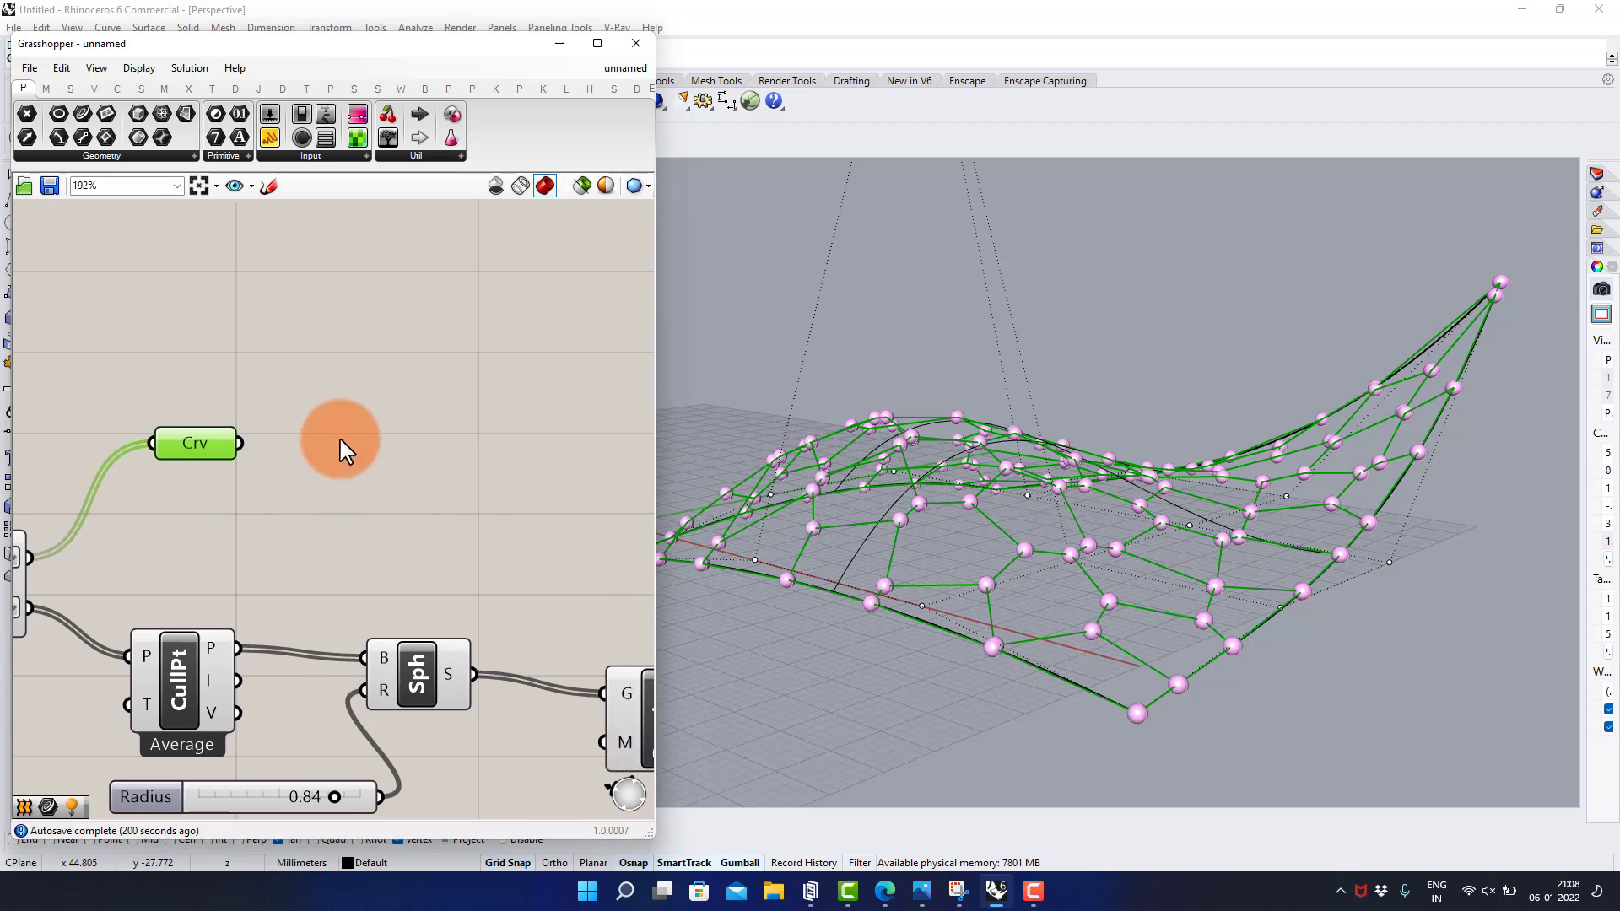
# Add a Pipe component after the Curve parameter and connect the curve to its C input
pyautogui.doubleClick(354, 441)
pyautogui.write('pipe')
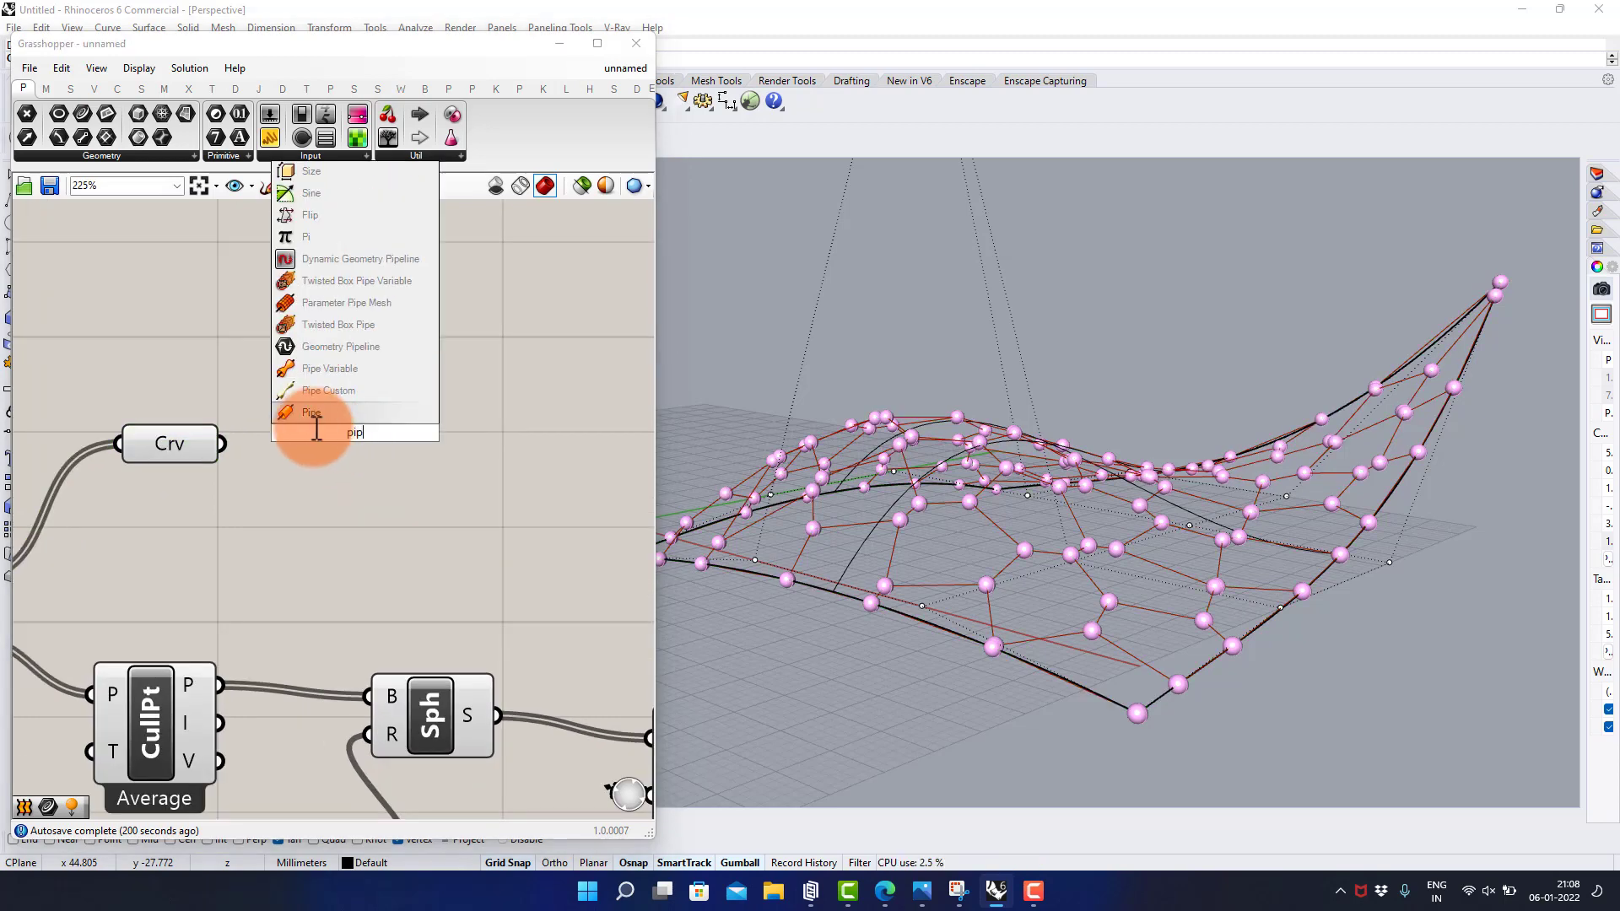
pyautogui.click(316, 417)
pyautogui.moveTo(331, 400); pyautogui.dragTo(444, 436)
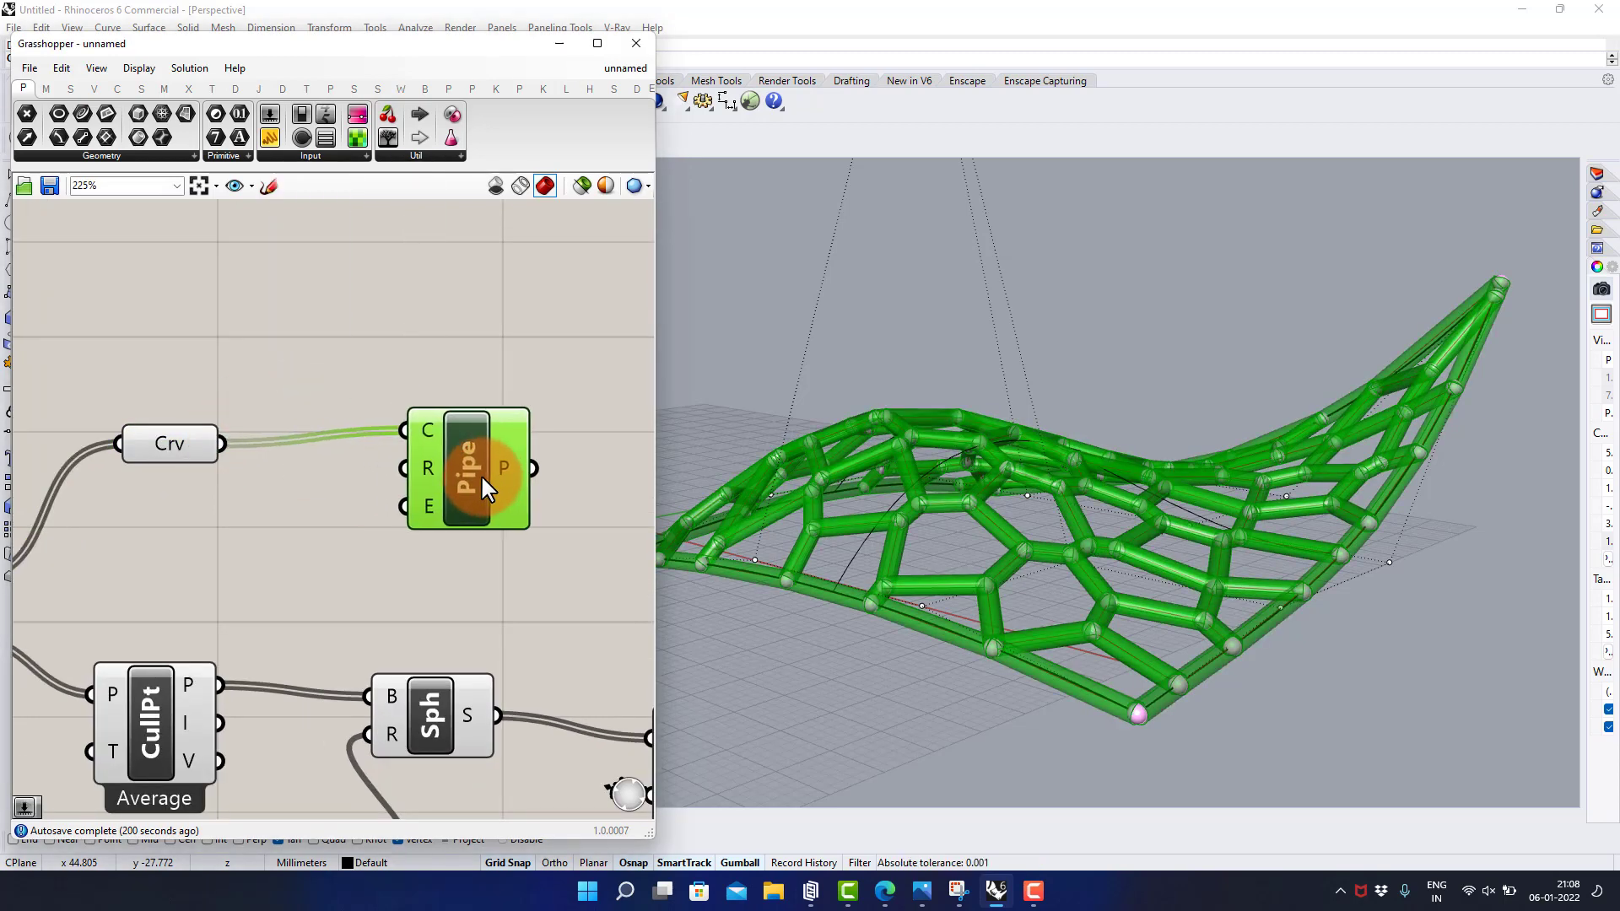
pyautogui.click(278, 528)
# Duplicate the sphere's Radius slider, place the copy below the Curve parameter, and set it to 0.34
pyautogui.scroll(-2, 351, 459)
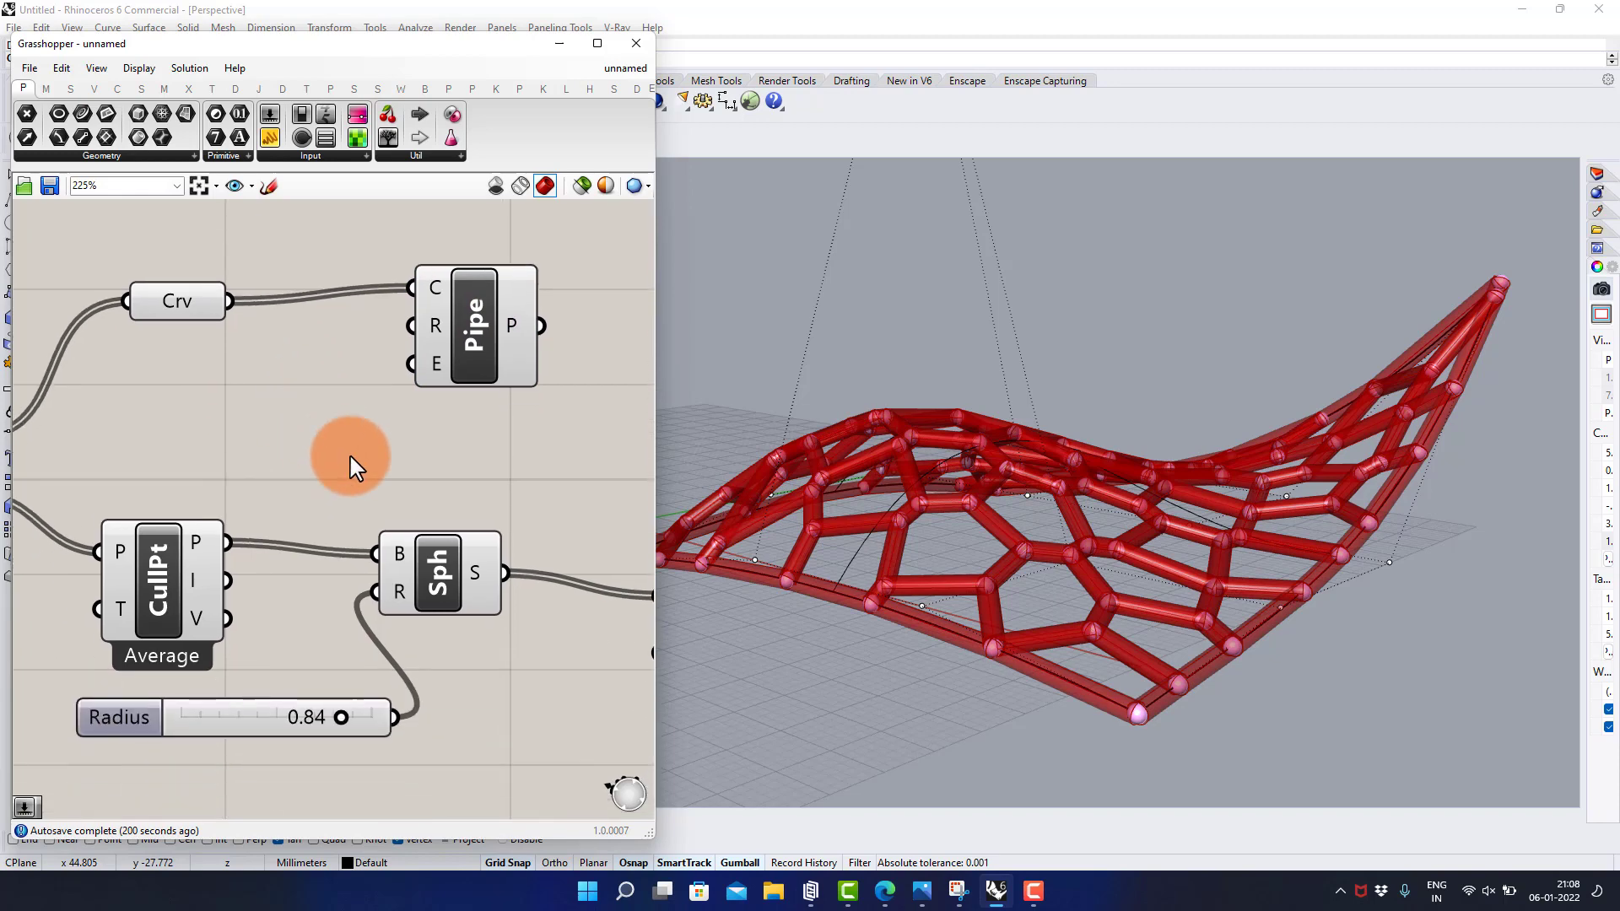
pyautogui.click(261, 680)
pyautogui.hotkey('ctrl', 'c')
pyautogui.hotkey('ctrl', 'v')
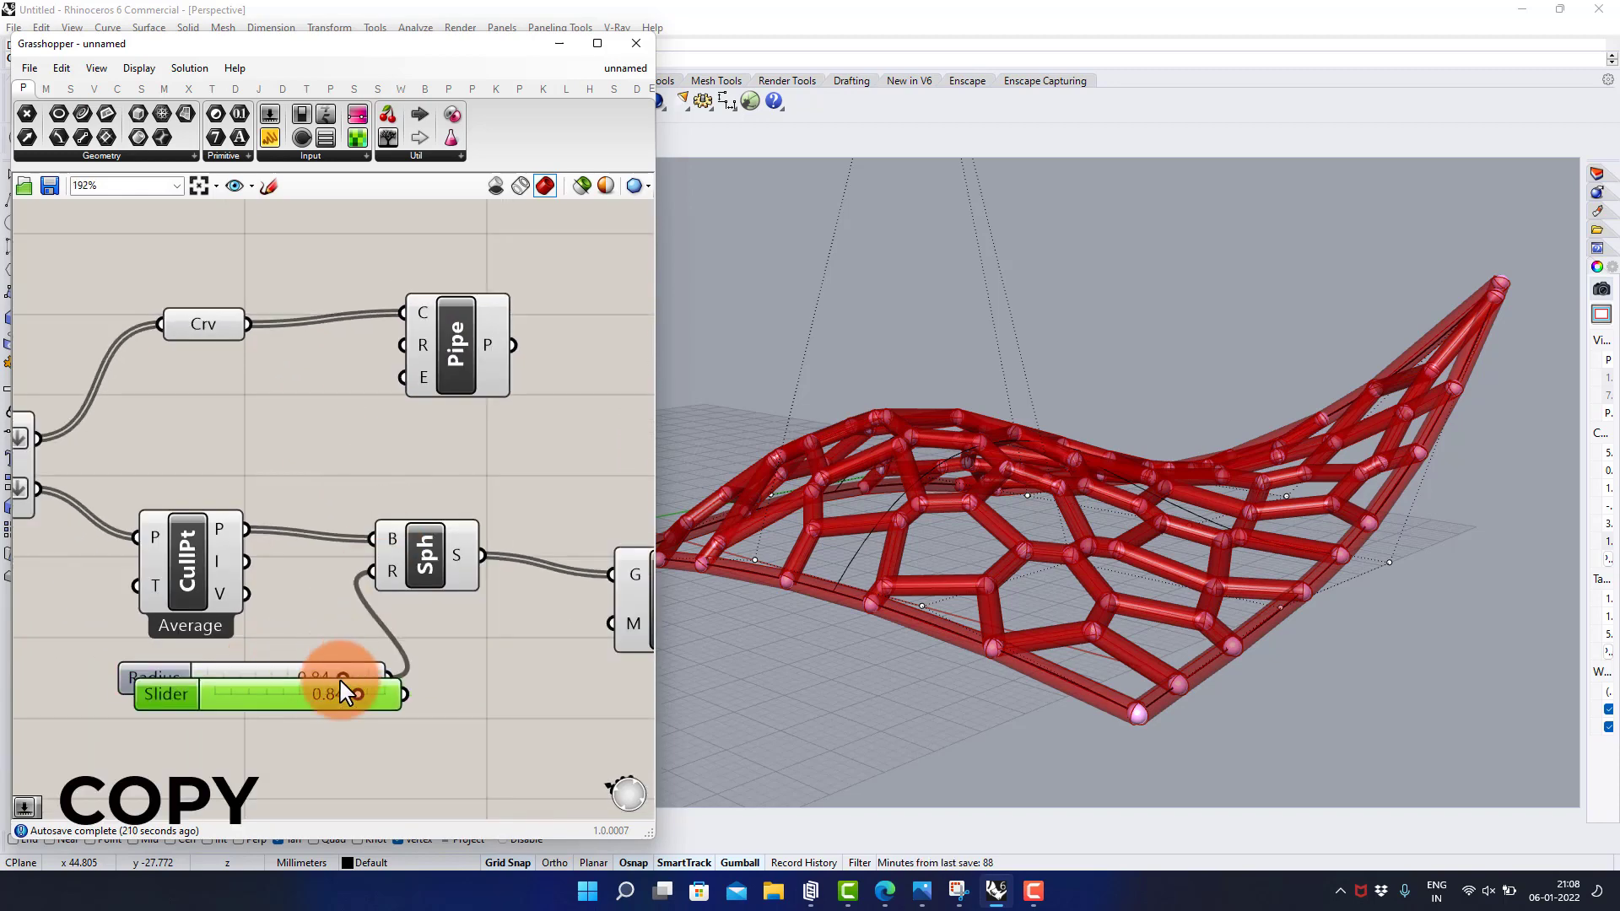
pyautogui.moveTo(288, 690); pyautogui.dragTo(260, 417)
pyautogui.scroll(3, 357, 363)
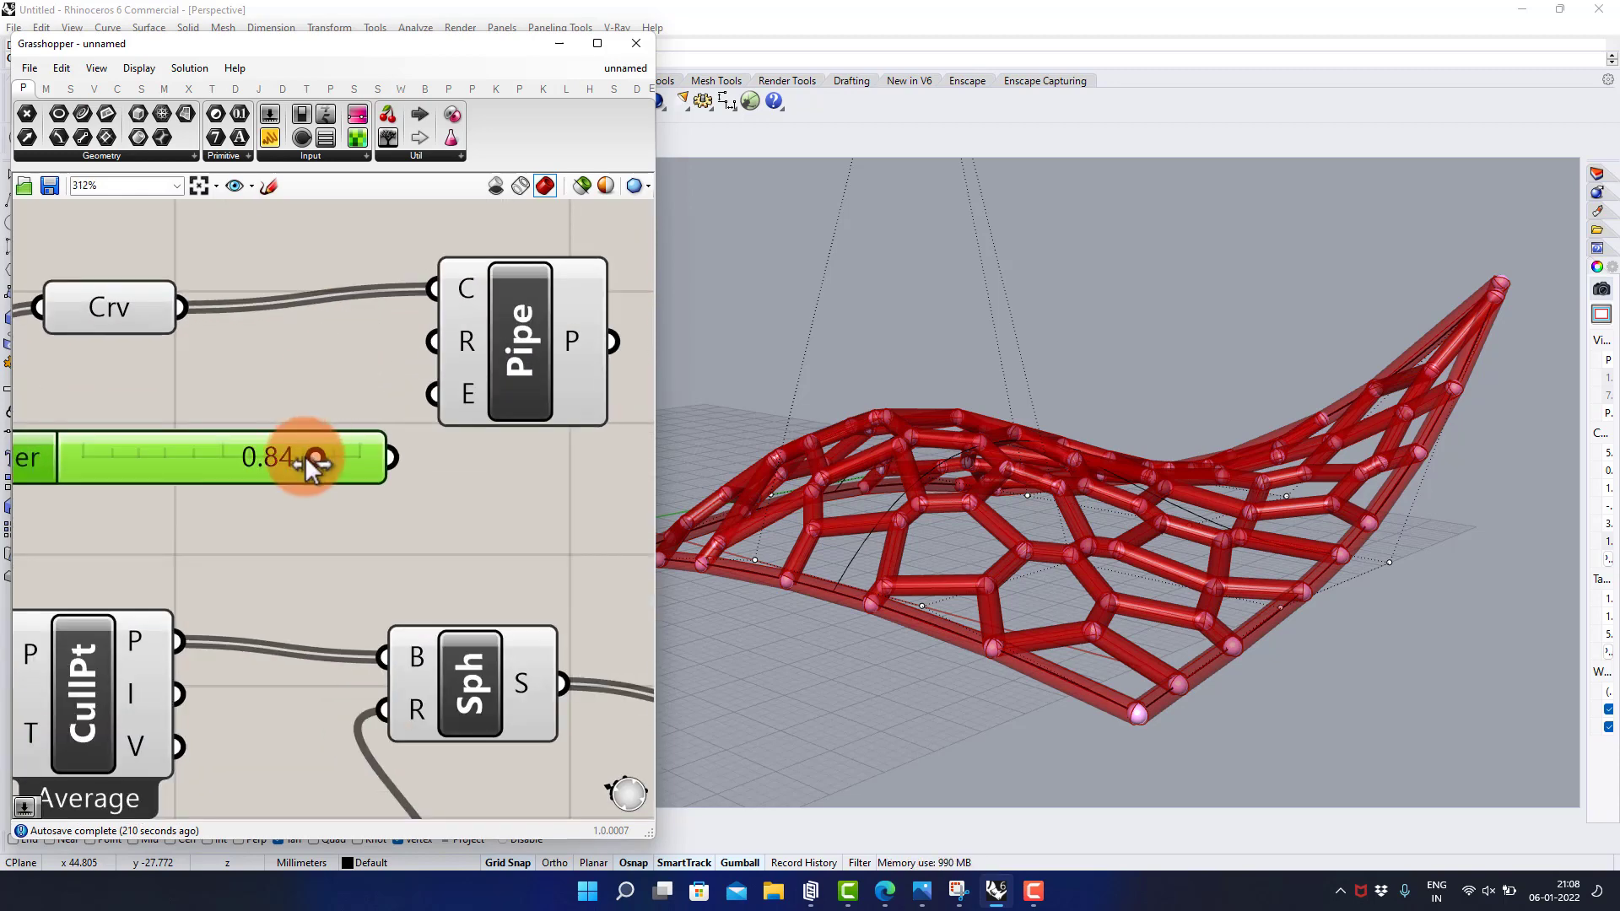
pyautogui.moveTo(206, 478); pyautogui.dragTo(175, 481)
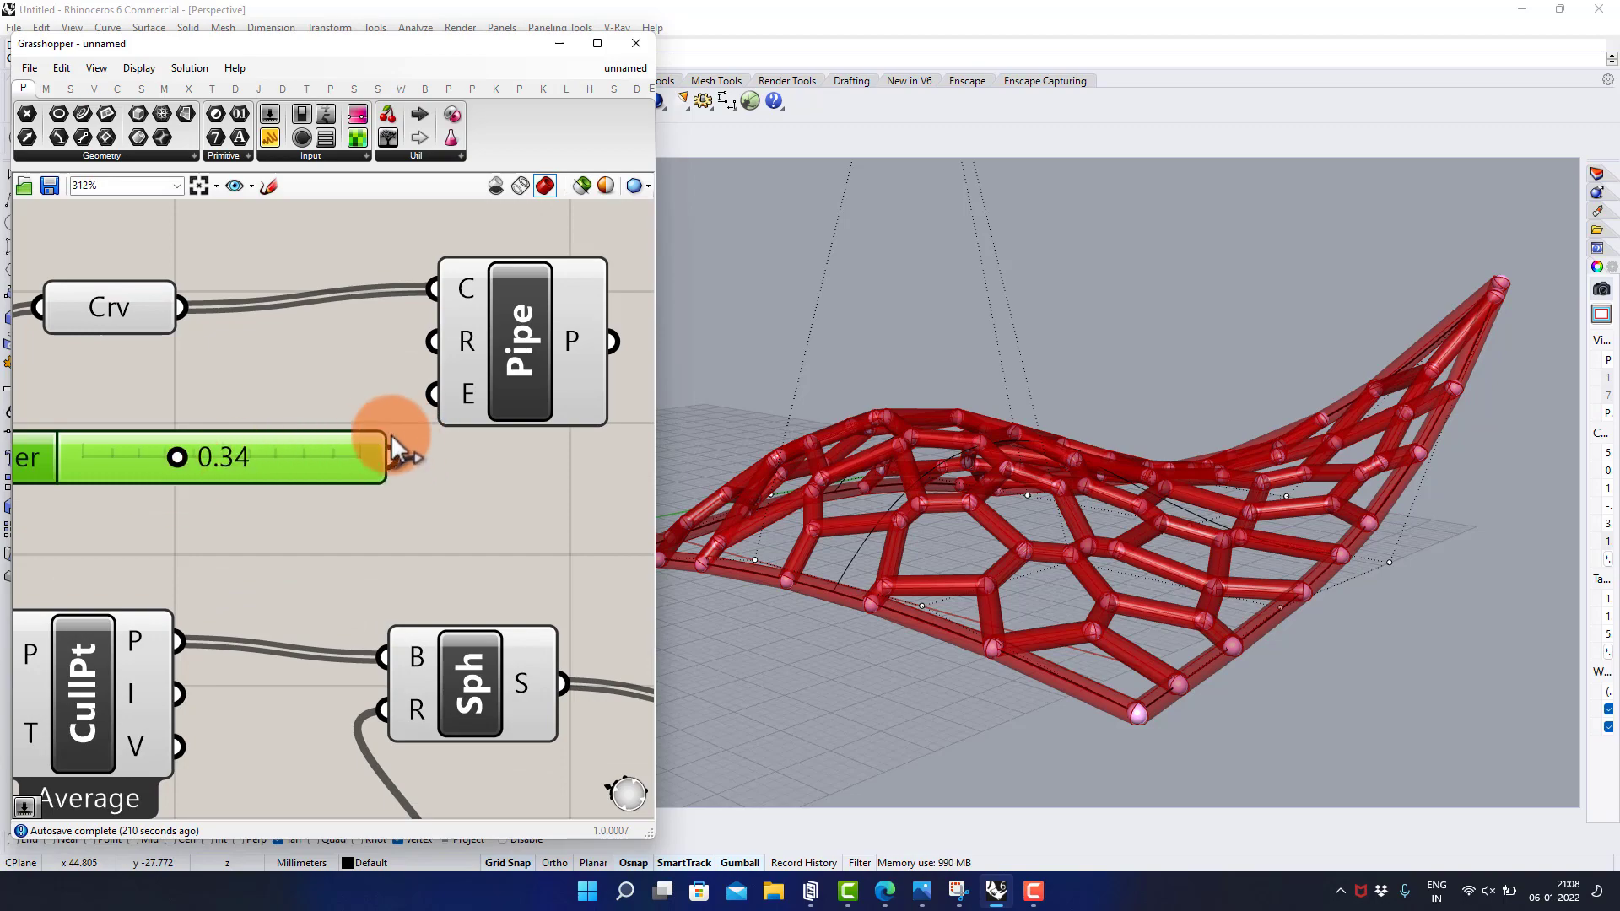
# Connect the duplicated slider to Pipe's R input
pyautogui.moveTo(393, 455); pyautogui.dragTo(399, 371)
pyautogui.click(461, 521)
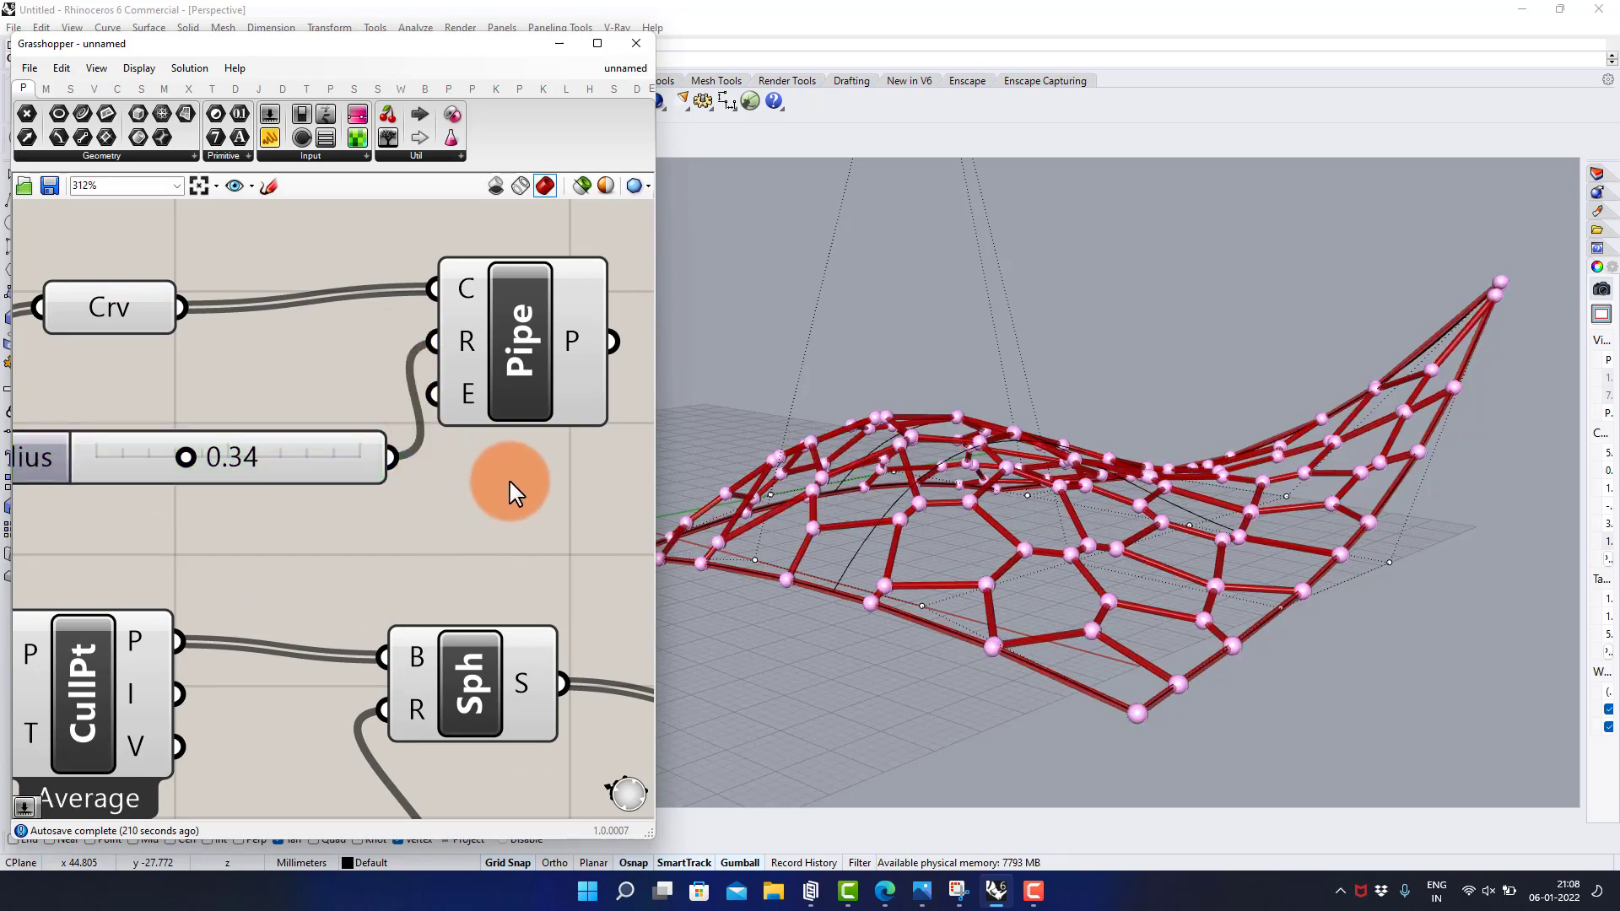
pyautogui.scroll(-2, 510, 486)
pyautogui.moveTo(511, 487); pyautogui.dragTo(404, 485, button='right')
pyautogui.moveTo(1022, 467); pyautogui.dragTo(1170, 466, button='right')
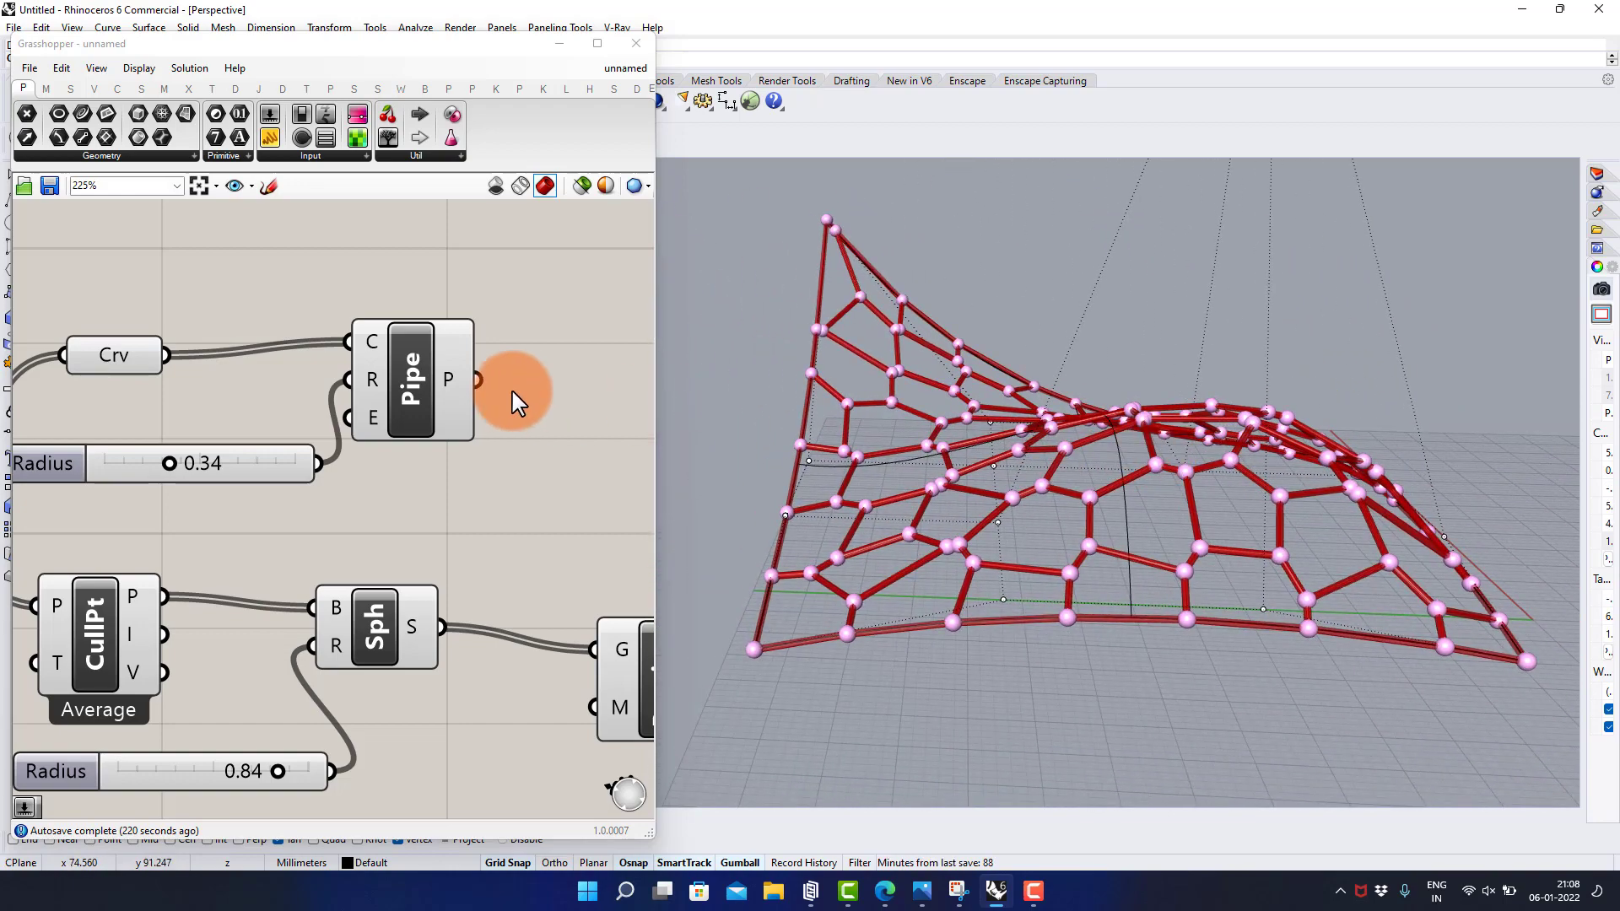
# Bake the Pipe geometry to the Default layer with grouping enabled
pyautogui.scroll(-2, 503, 395)
pyautogui.rightClick(438, 385)
pyautogui.click(478, 453)
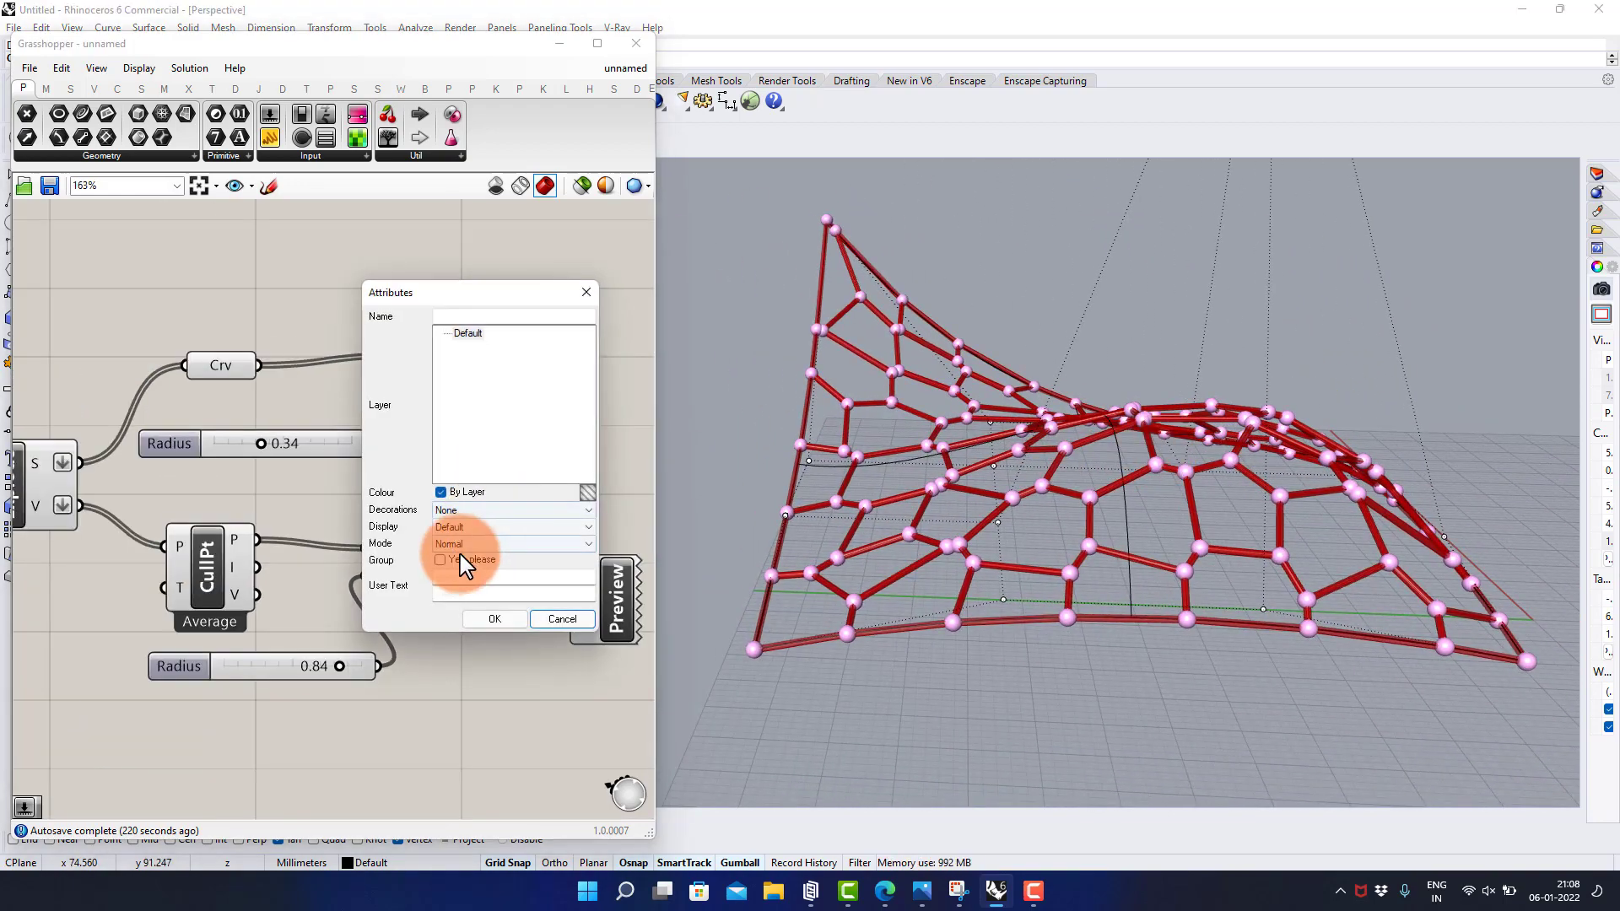
pyautogui.click(490, 619)
# Bake the Sphere geometry to the Default layer as a group
pyautogui.moveTo(506, 480); pyautogui.dragTo(361, 429, button='right')
pyautogui.scroll(2, 262, 504)
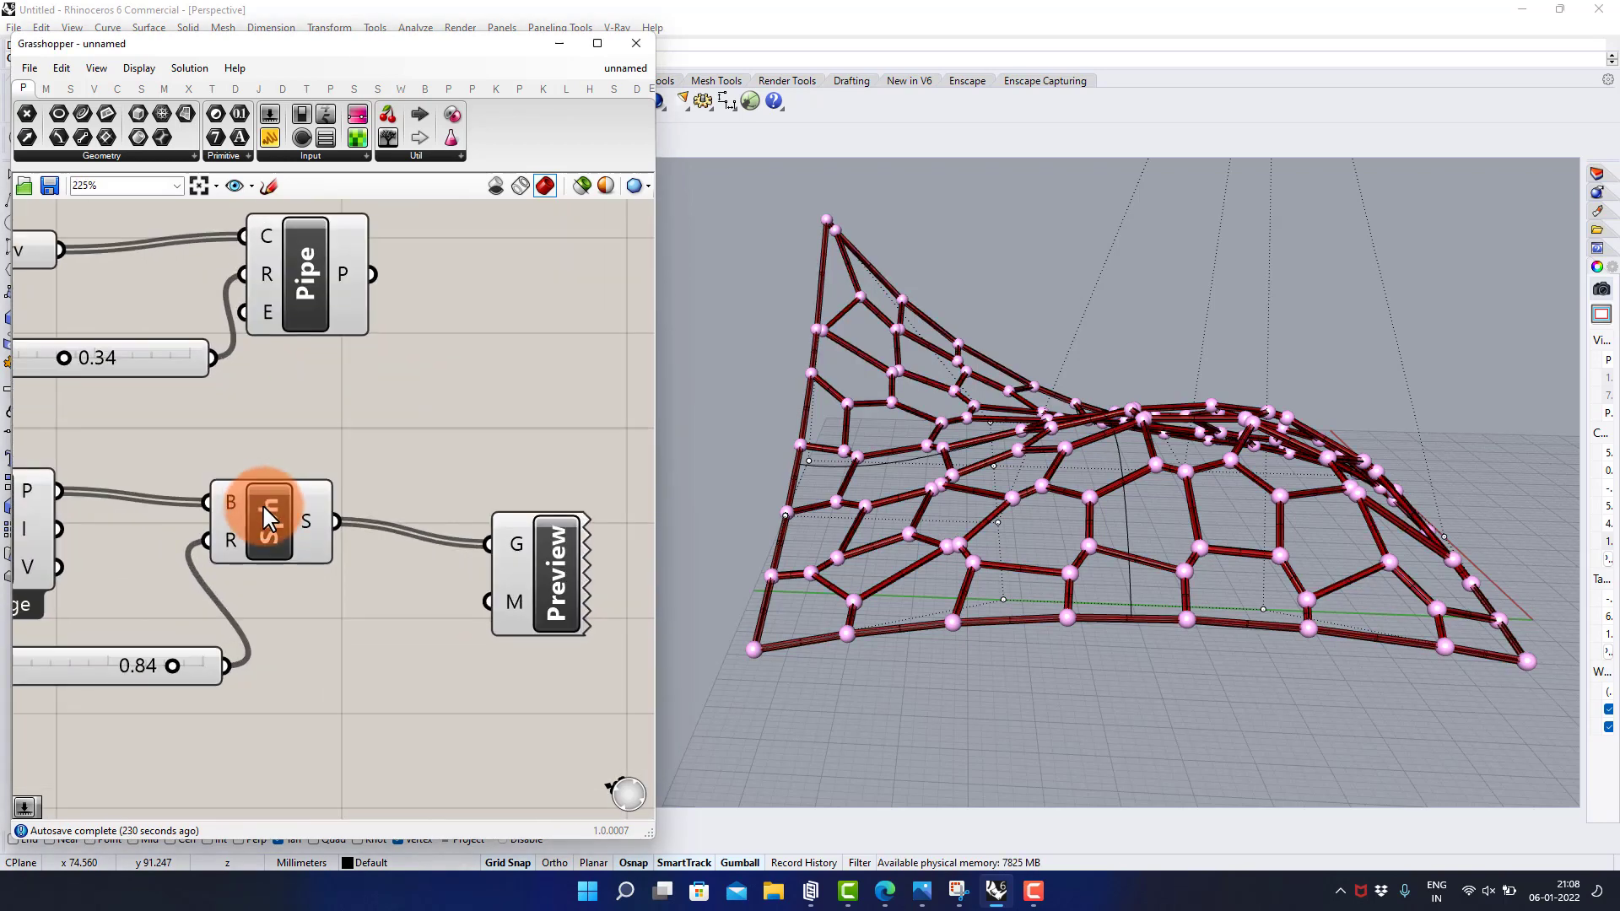
pyautogui.rightClick(263, 505)
pyautogui.click(304, 576)
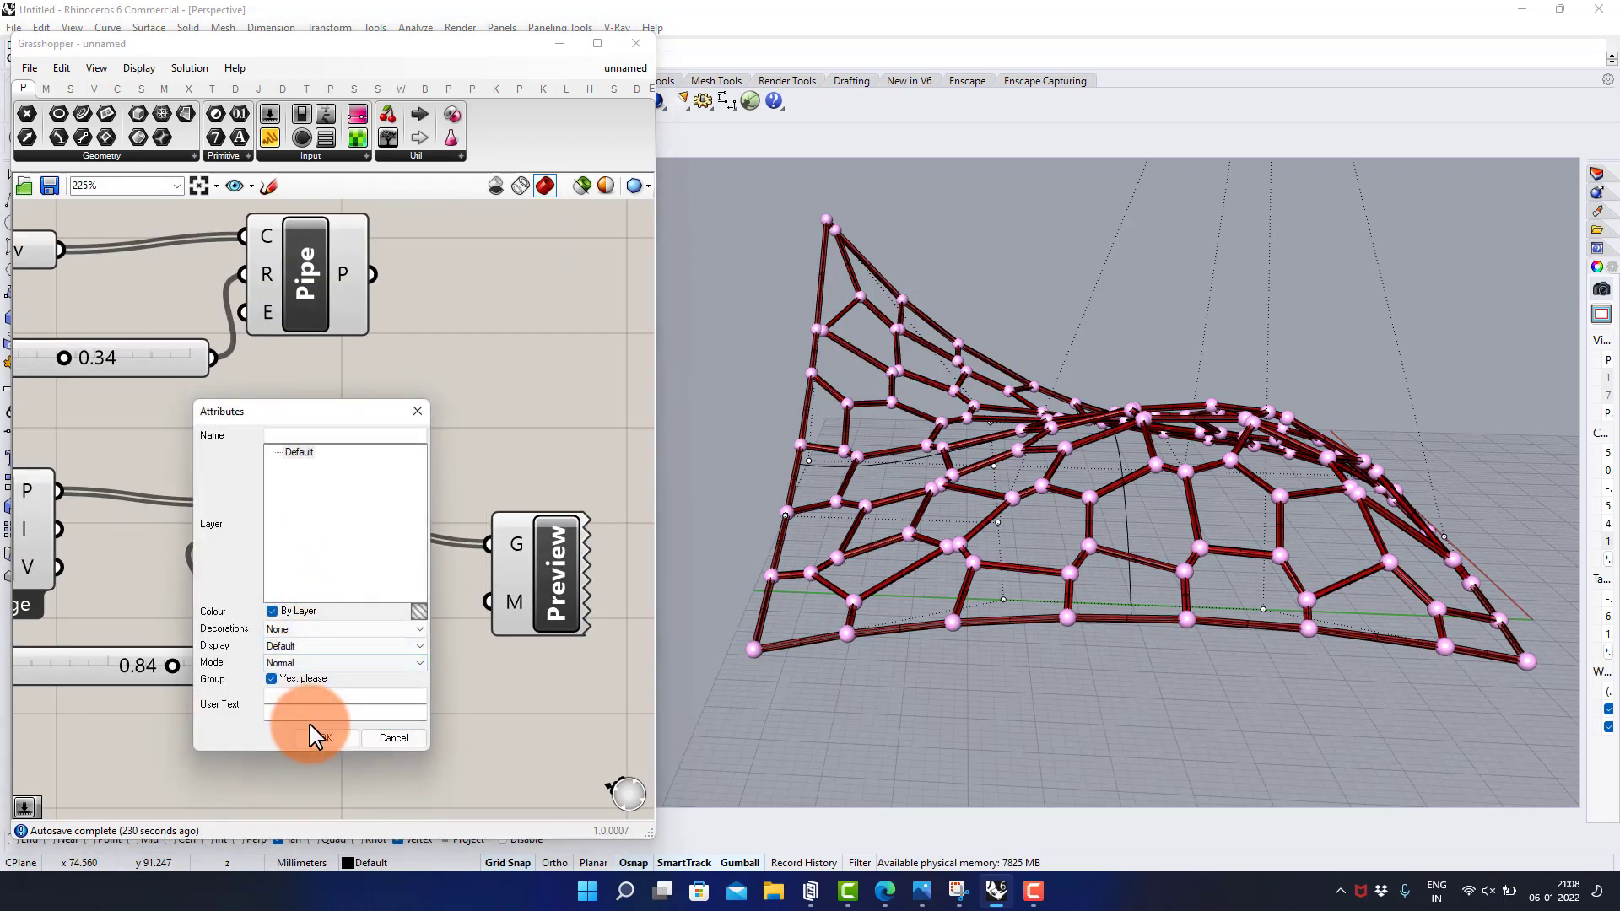
pyautogui.click(311, 736)
# Delete the Custom Preview component attached to Sphere
pyautogui.scroll(-5, 426, 494)
pyautogui.click(493, 456)
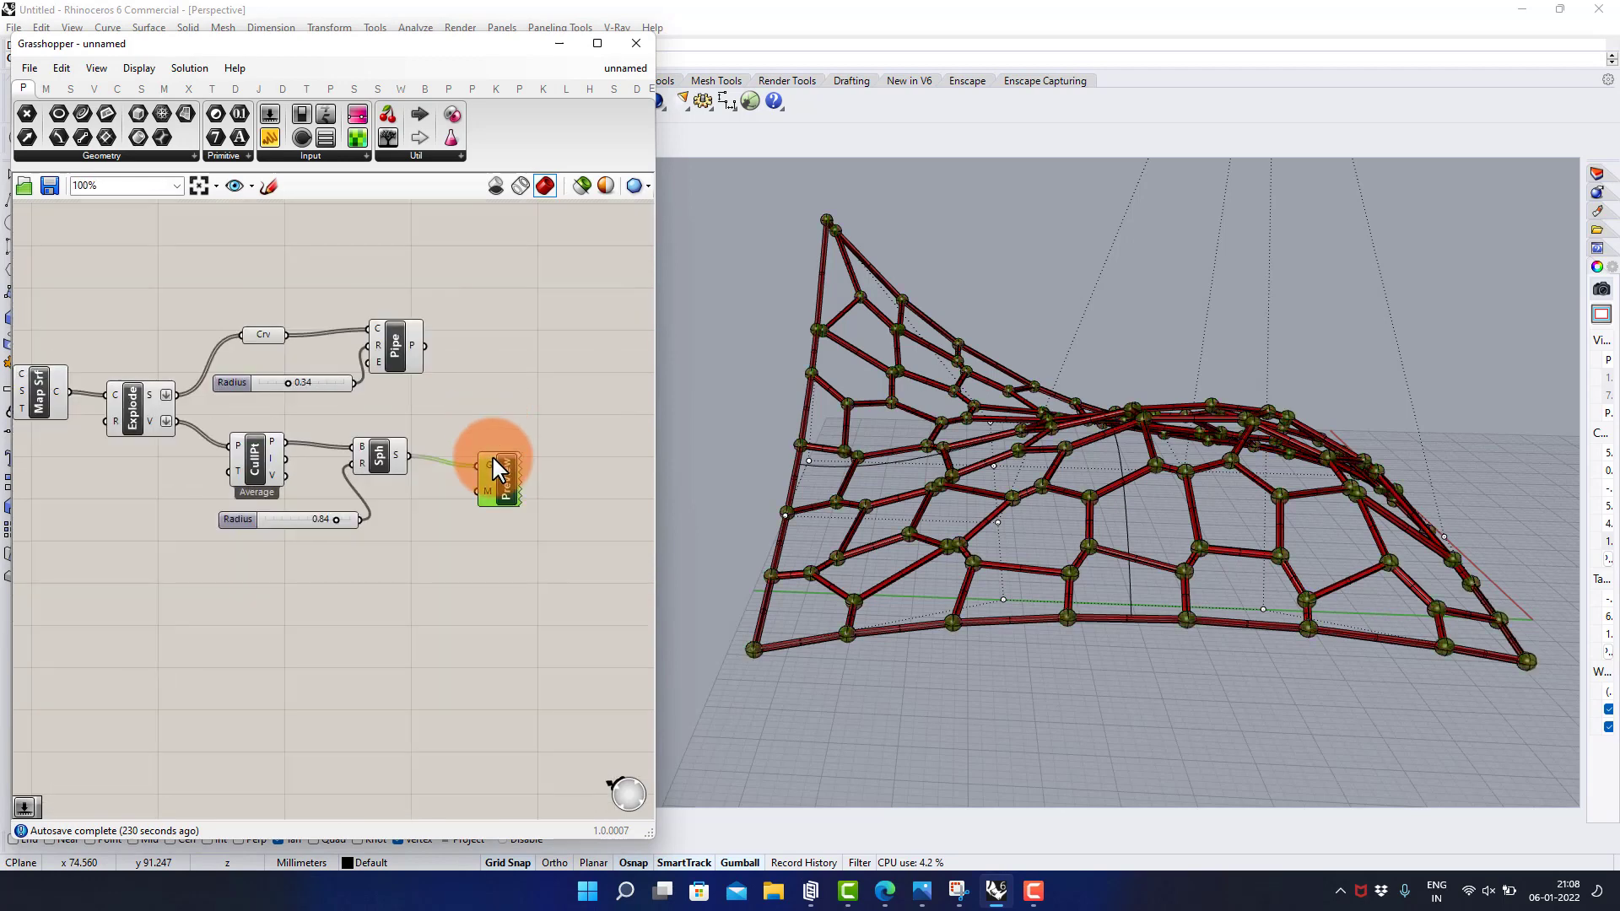
pyautogui.press('Delete')
# Select all components of the definition and turn off their preview
pyautogui.scroll(-4, 517, 433)
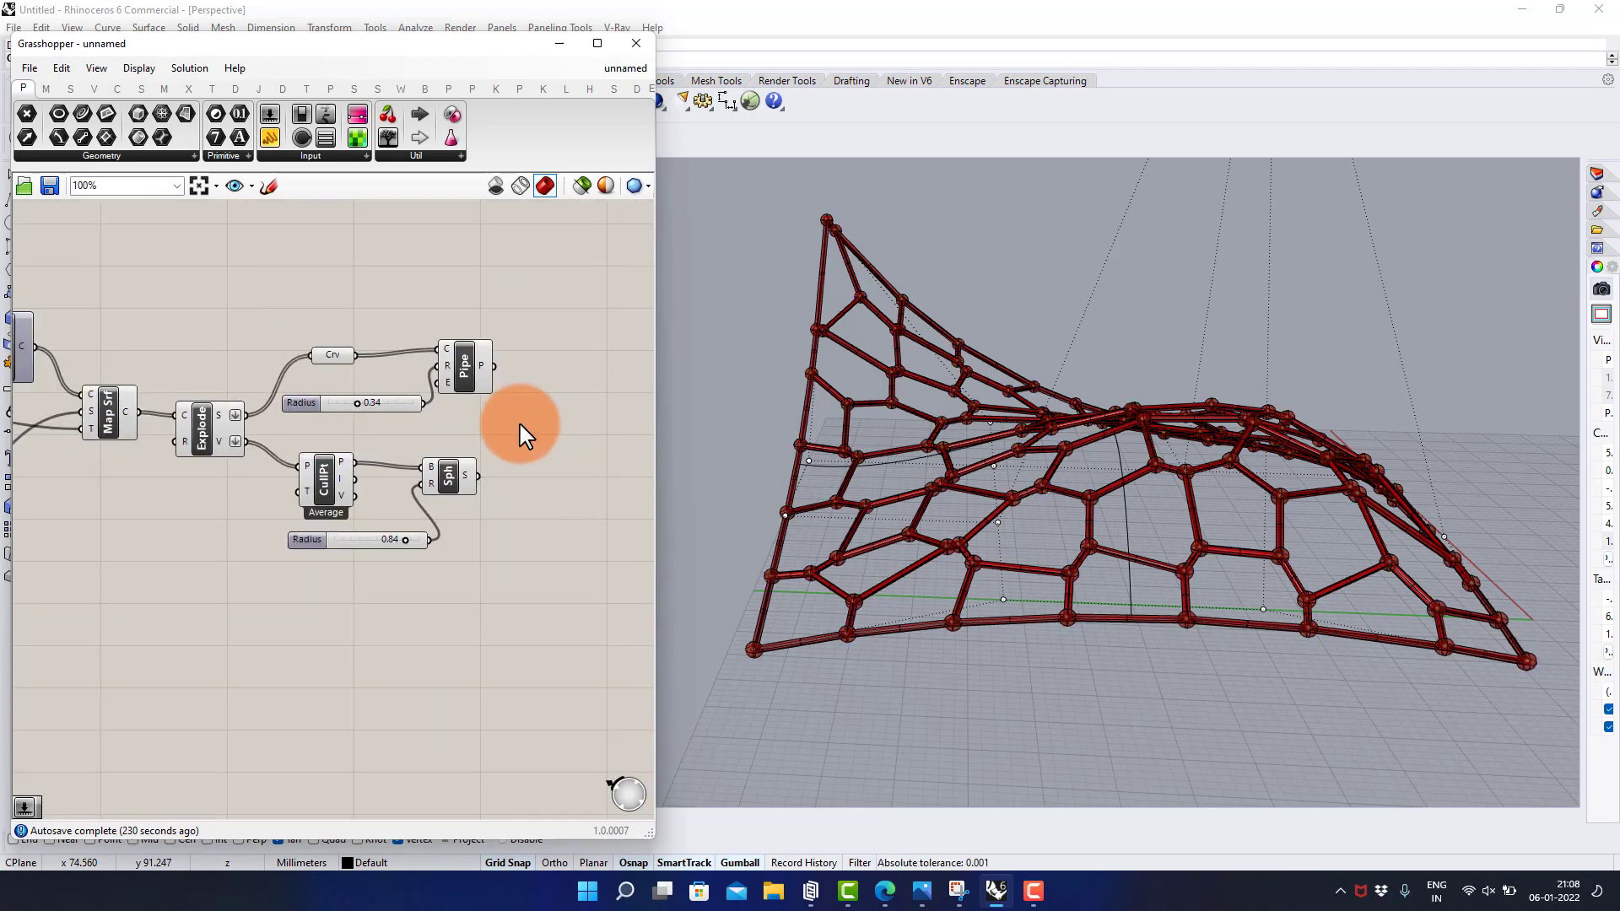
pyautogui.scroll(-3, 524, 382)
pyautogui.moveTo(569, 336); pyautogui.dragTo(311, 540)
pyautogui.middleClick(325, 510)
pyautogui.click(382, 466)
pyautogui.click(397, 517)
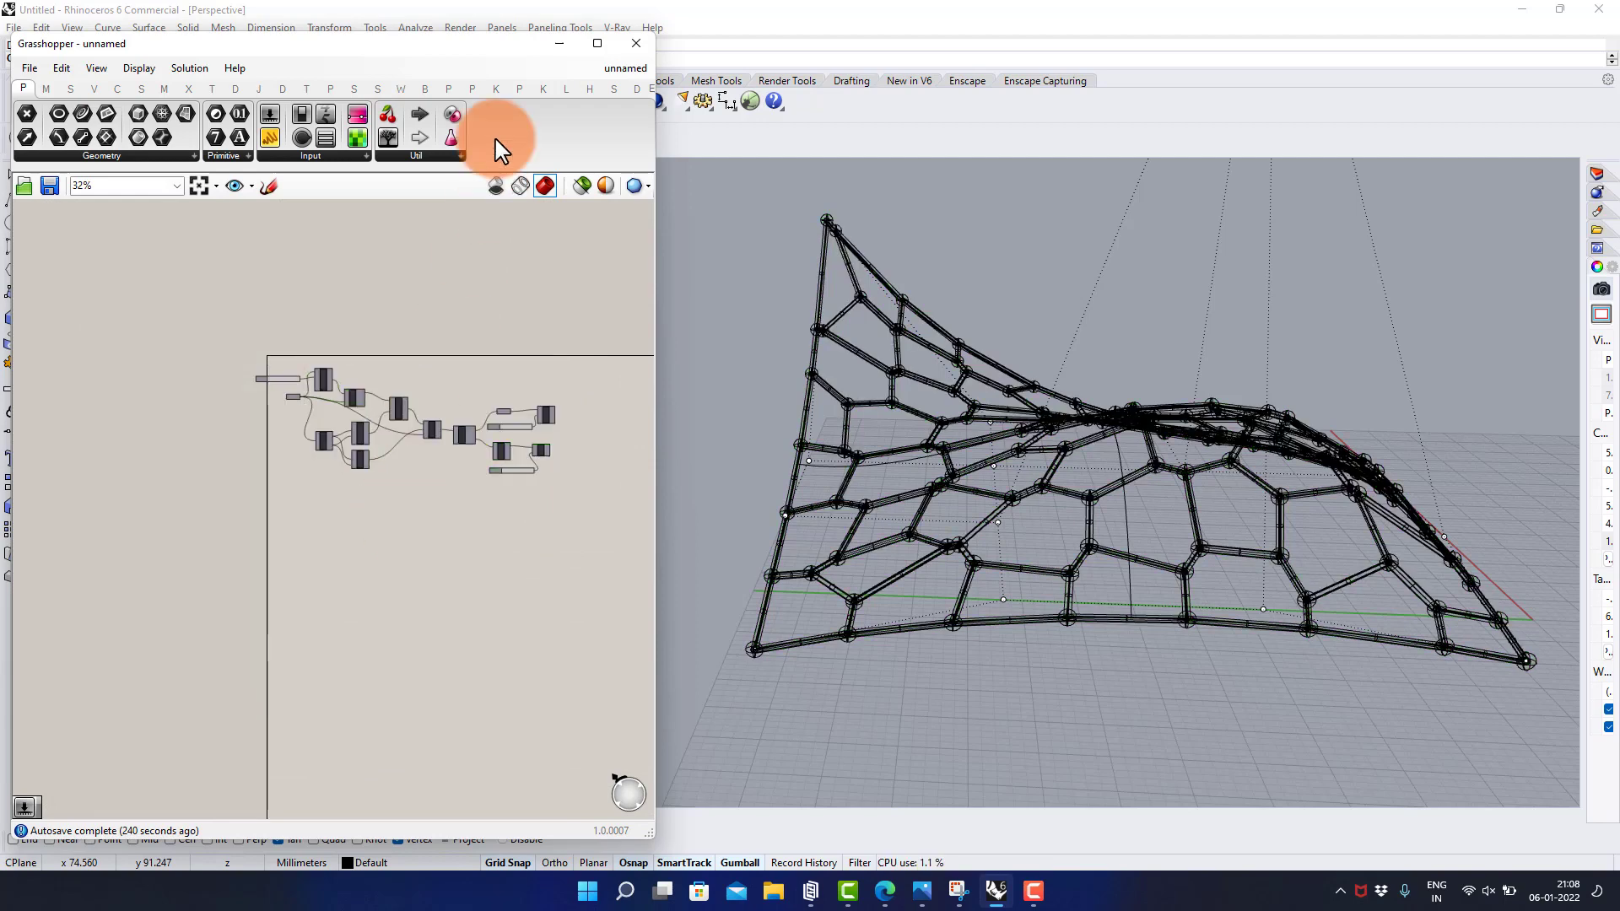
# Minimize the Grasshopper window and set Rhino's Perspective viewport to the Arctic display mode
pyautogui.scroll(6, 490, 401)
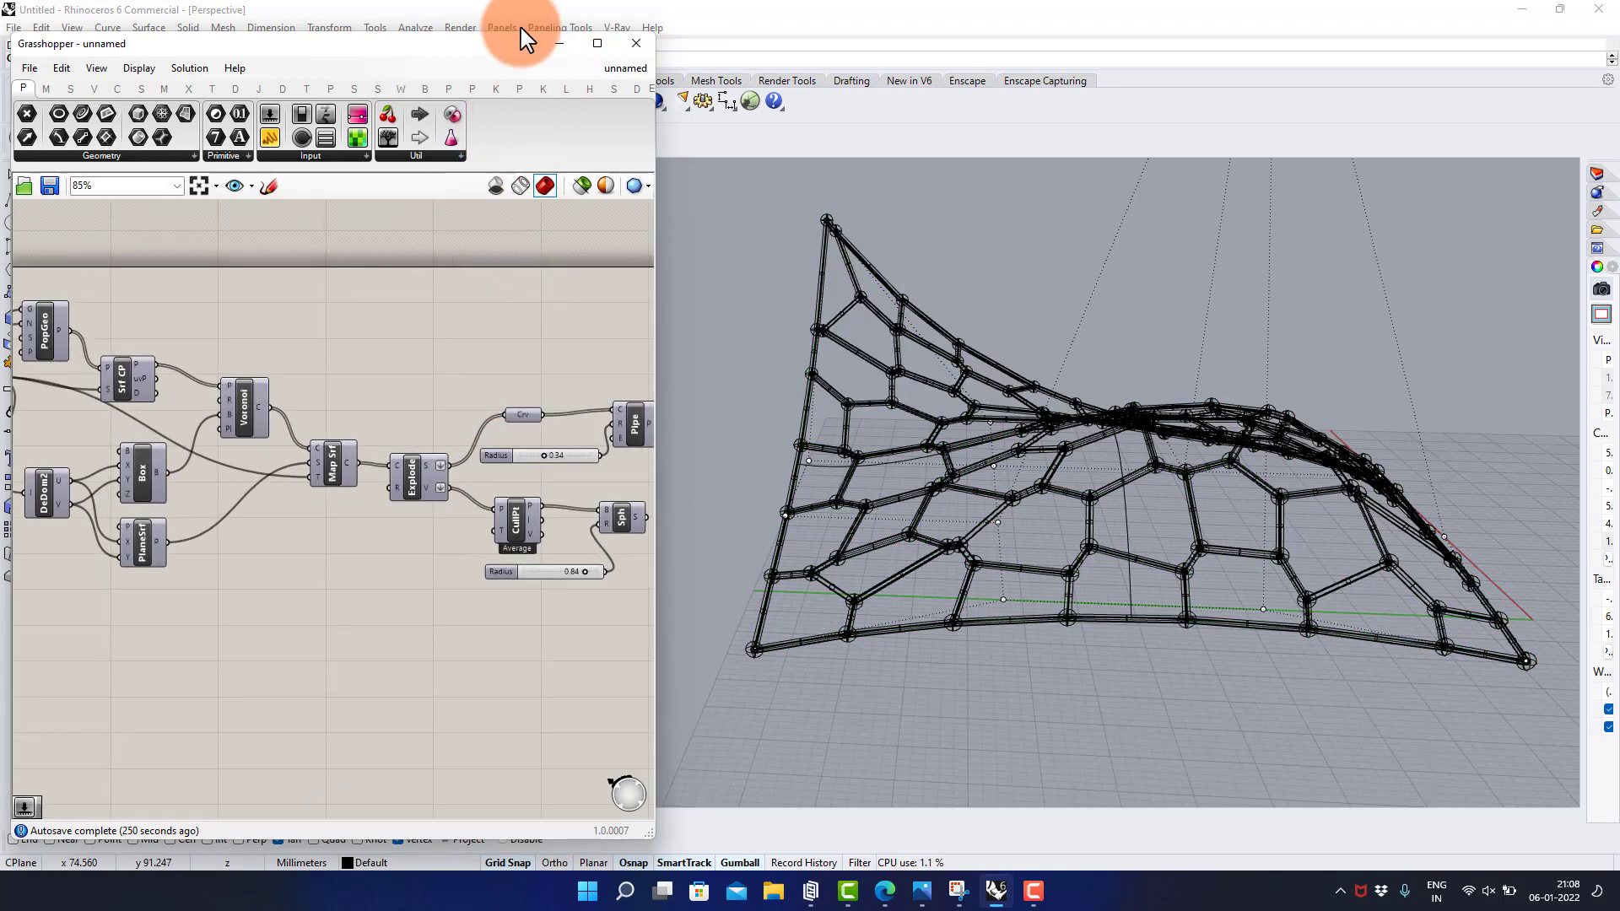
pyautogui.click(572, 49)
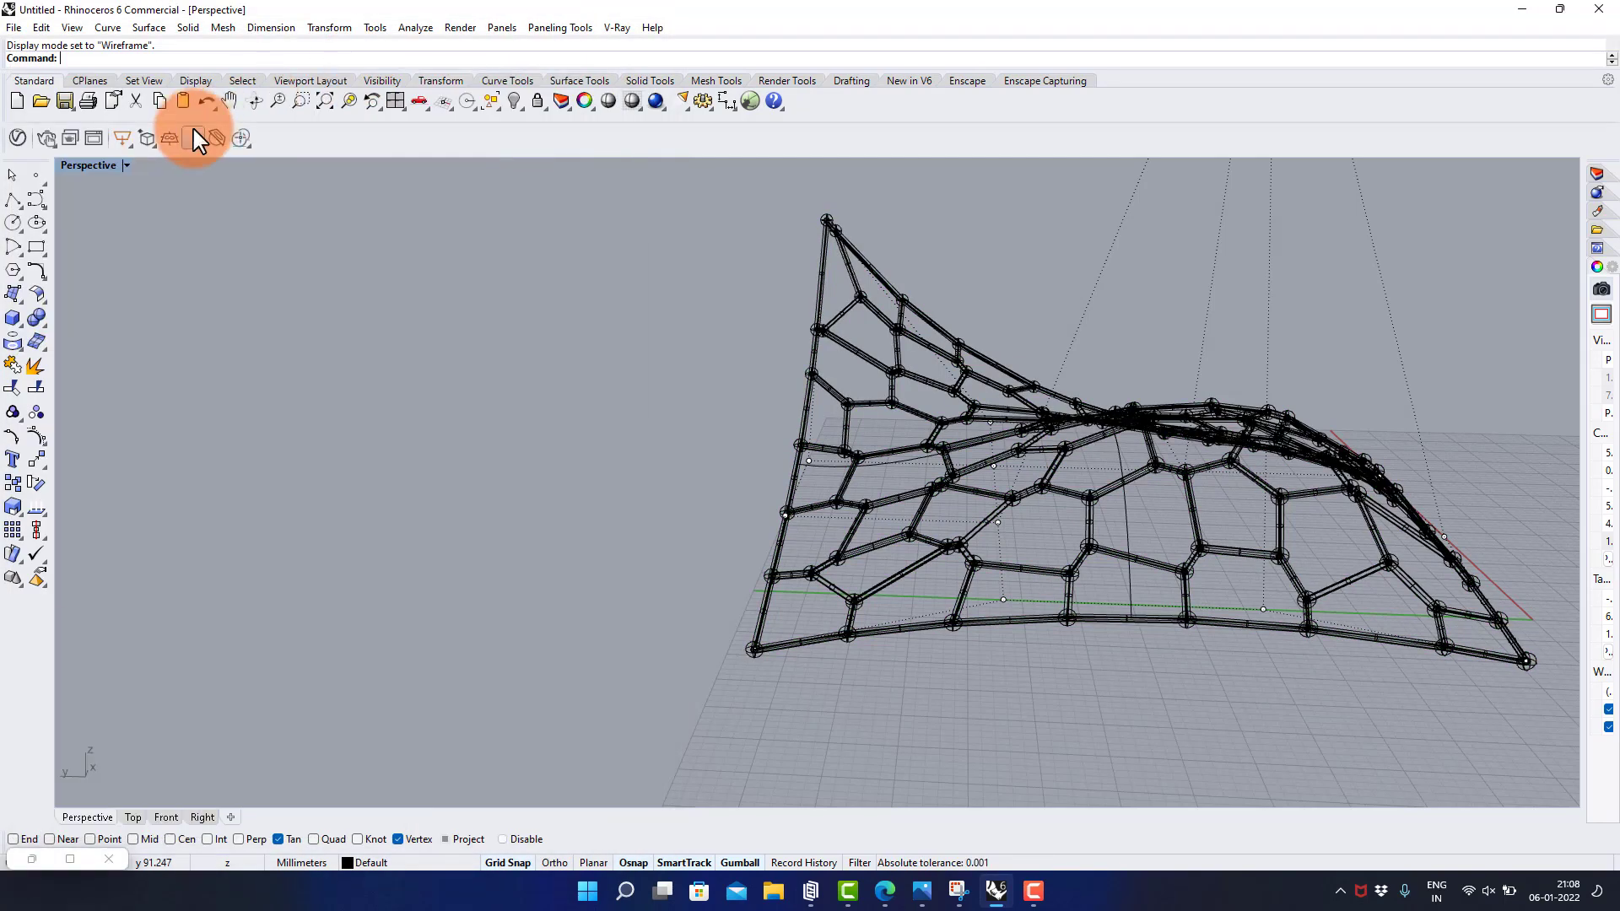
pyautogui.click(123, 165)
pyautogui.click(129, 242)
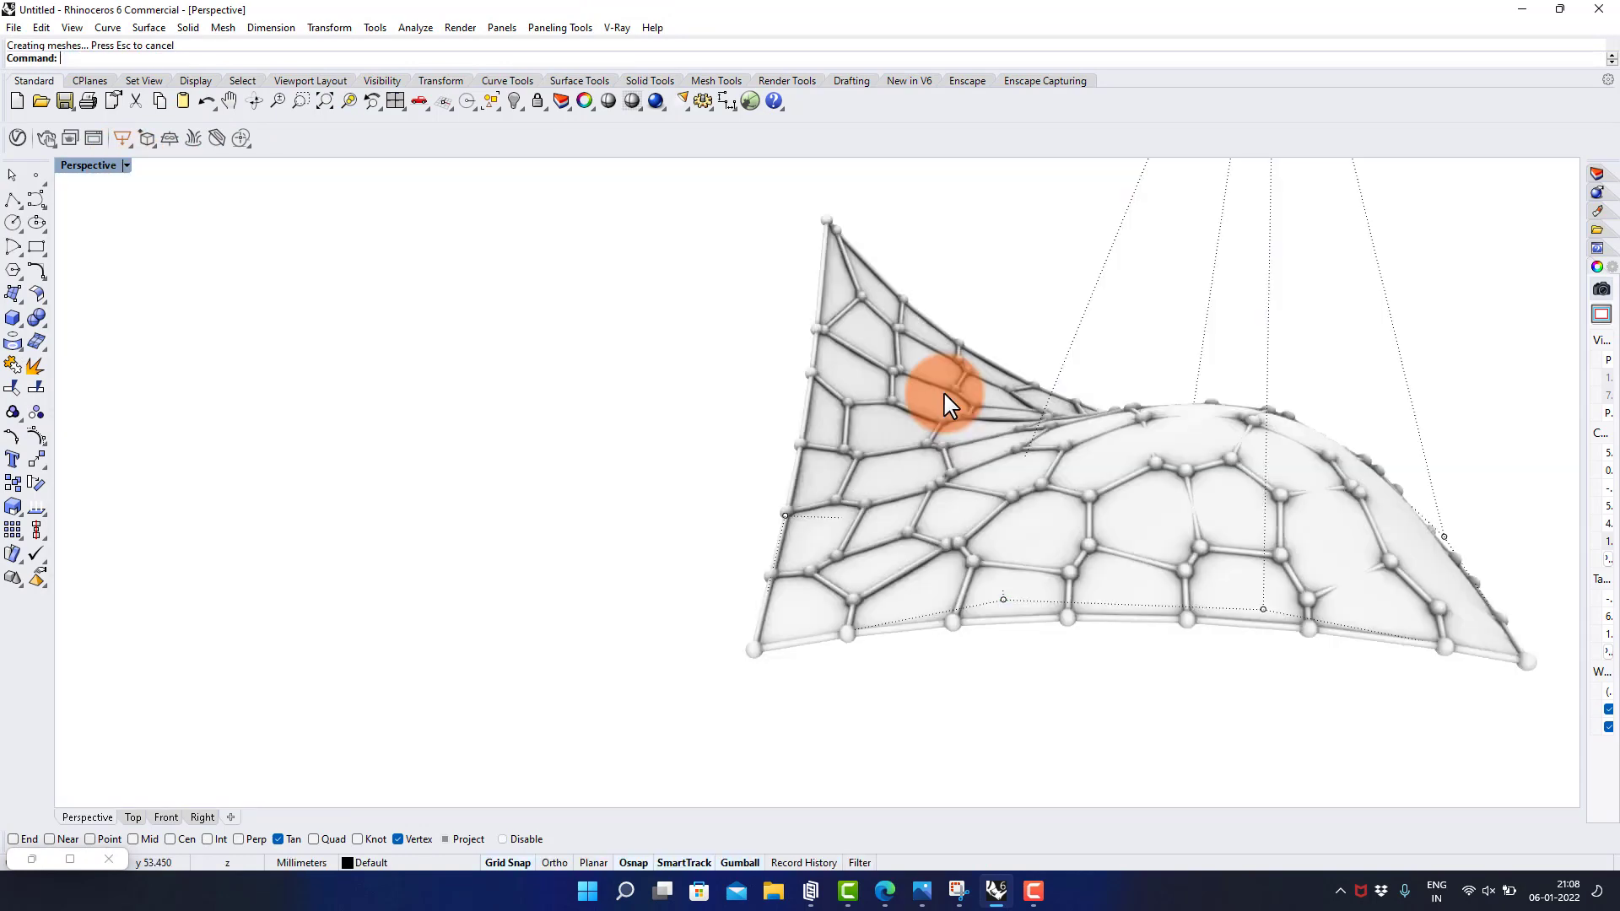
# Delete the original free-form surface beneath the baked Voronoi lattice
pyautogui.keyDown('shift'); pyautogui.moveTo(1173, 447); pyautogui.dragTo(996, 439, button='right'); pyautogui.keyUp('shift')
pyautogui.click(996, 439)
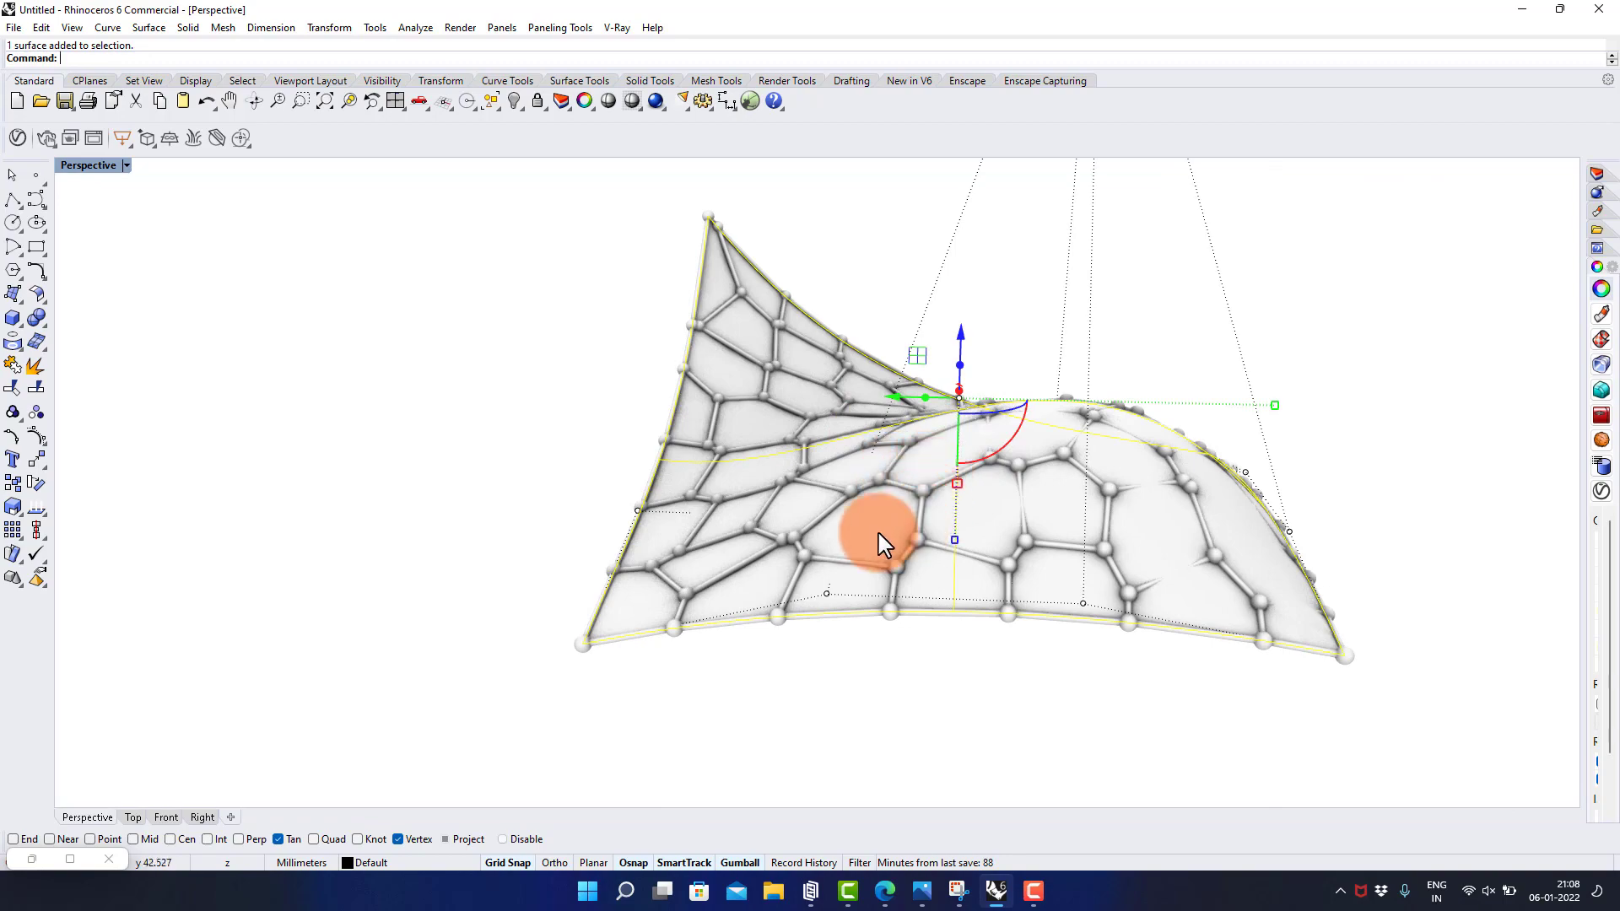
pyautogui.press('Delete')
# Examine the baked pipe-and-sphere lattice from several angles, both close up and as a whole
pyautogui.moveTo(1052, 438); pyautogui.dragTo(662, 396, button='right')
pyautogui.scroll(5, 969, 442)
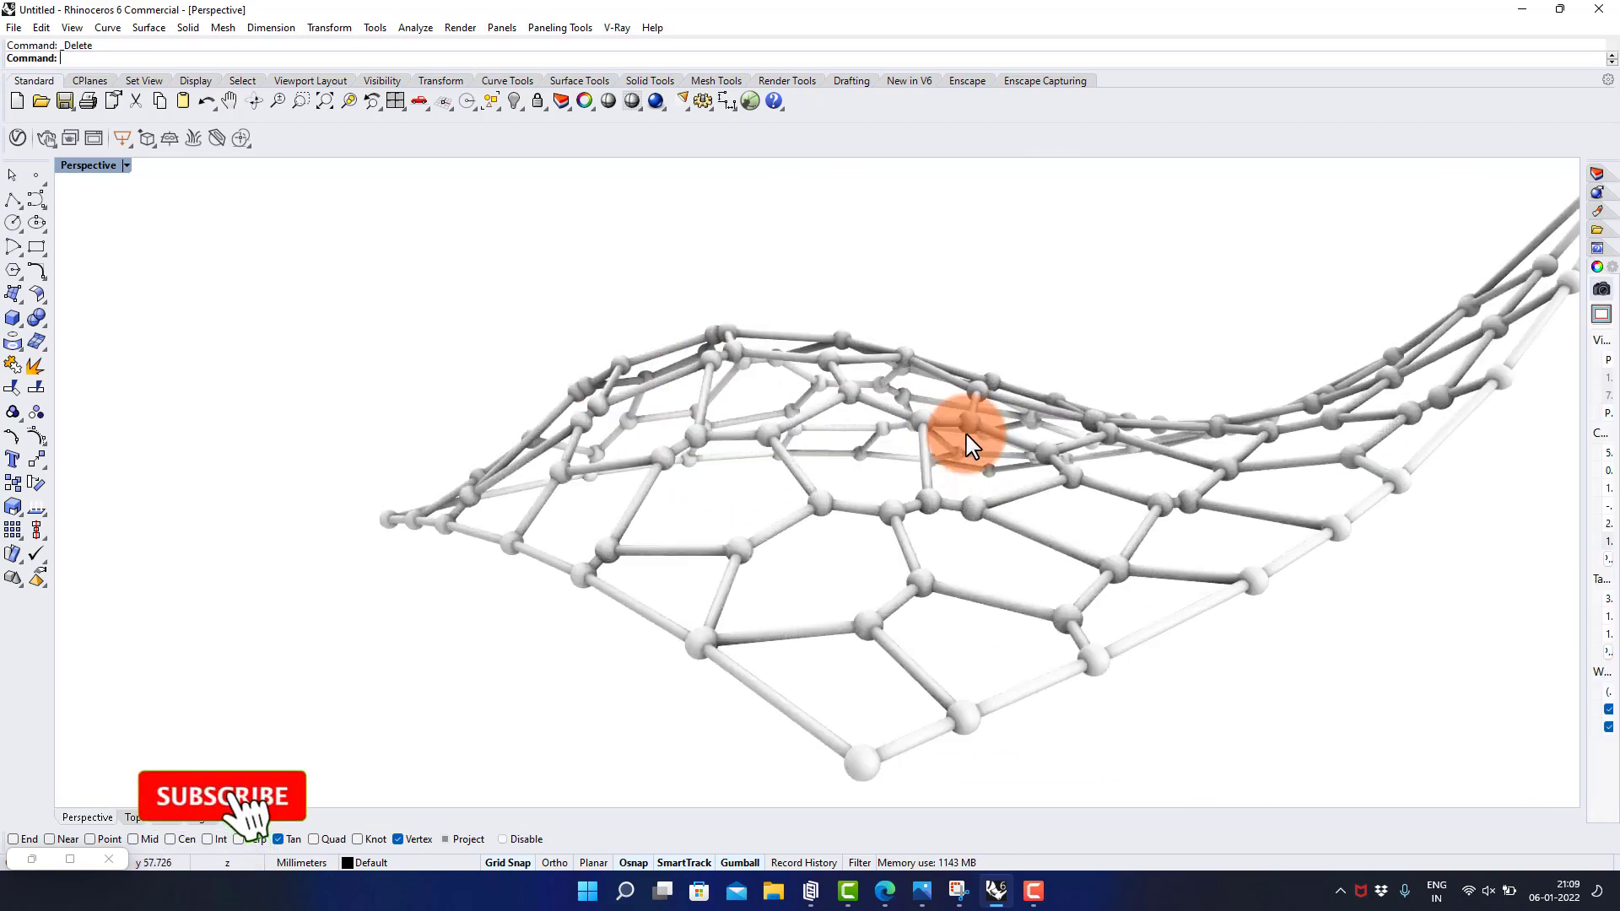
pyautogui.moveTo(966, 441); pyautogui.dragTo(1073, 436, button='right')
pyautogui.scroll(8, 846, 494)
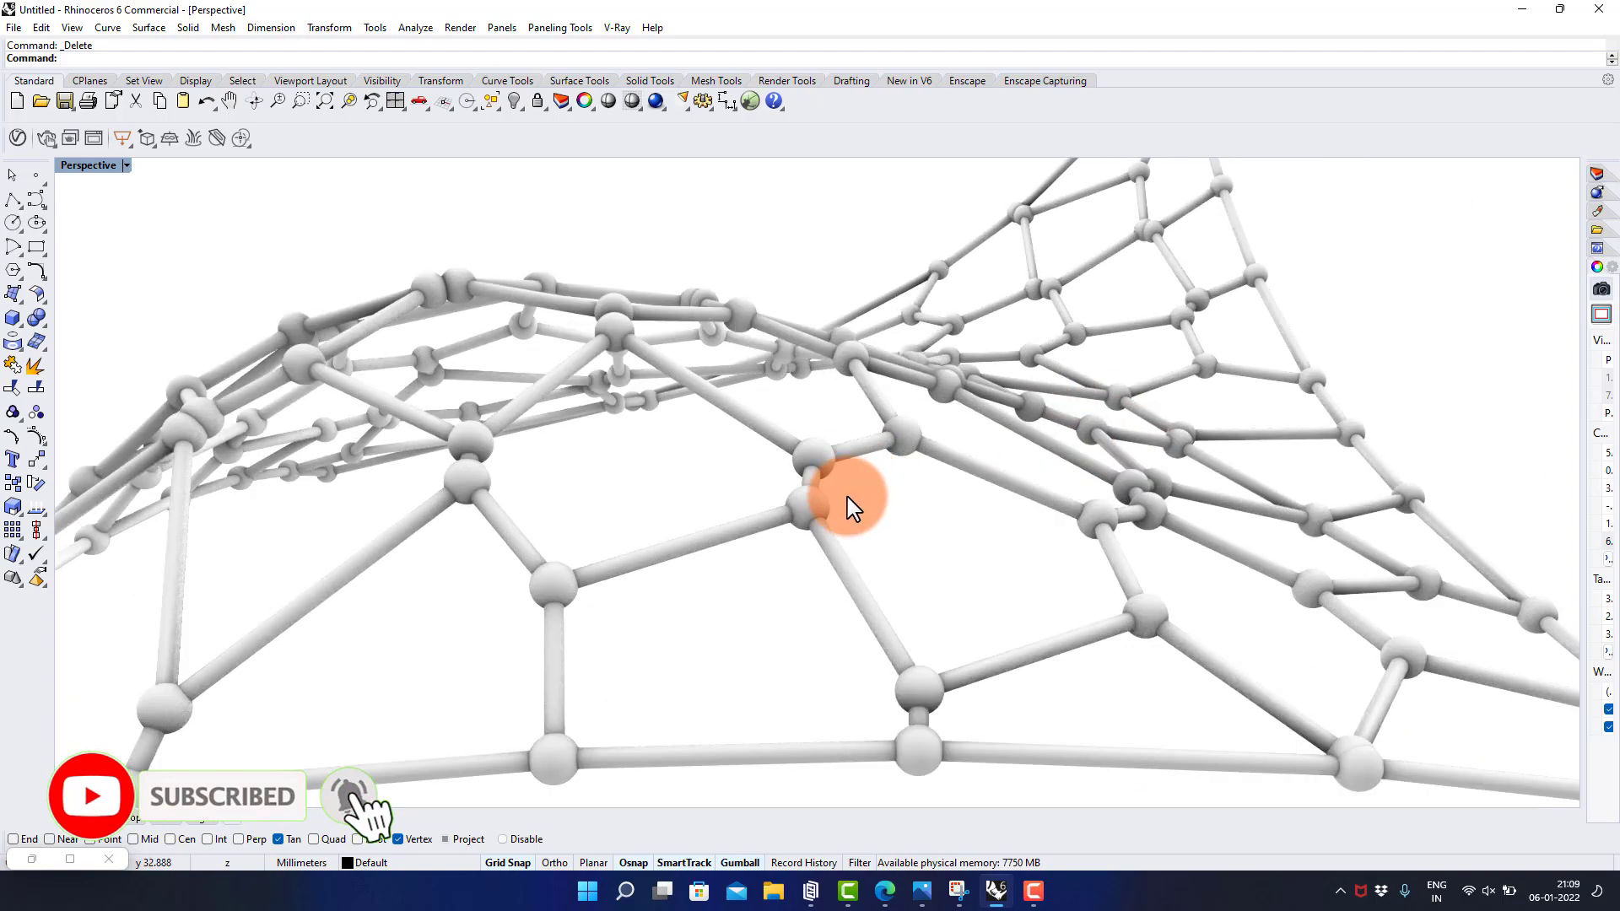
pyautogui.keyDown('shift'); pyautogui.moveTo(846, 495); pyautogui.dragTo(797, 583, button='right'); pyautogui.keyUp('shift')
pyautogui.keyDown('shift'); pyautogui.moveTo(949, 385); pyautogui.dragTo(890, 513, button='right'); pyautogui.keyUp('shift')
pyautogui.scroll(-3, 890, 513)
pyautogui.scroll(-2, 1050, 369)
pyautogui.scroll(-5, 1055, 380)
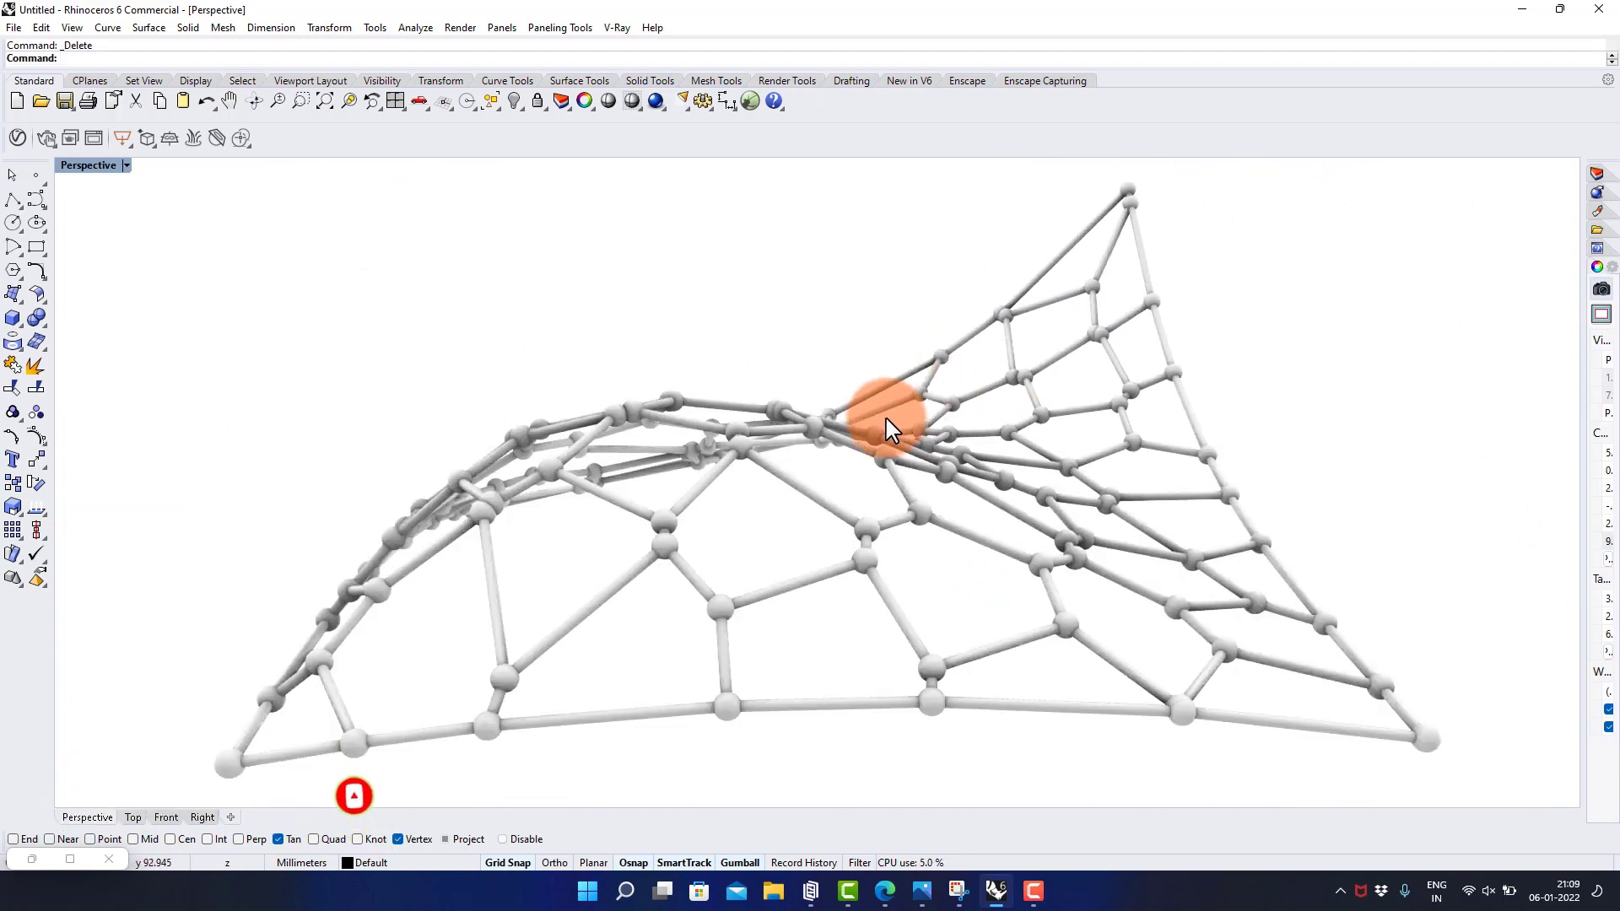
pyautogui.moveTo(886, 427); pyautogui.dragTo(1207, 389, button='right')
pyautogui.keyDown('shift'); pyautogui.moveTo(832, 427); pyautogui.dragTo(1009, 405, button='right'); pyautogui.keyUp('shift')
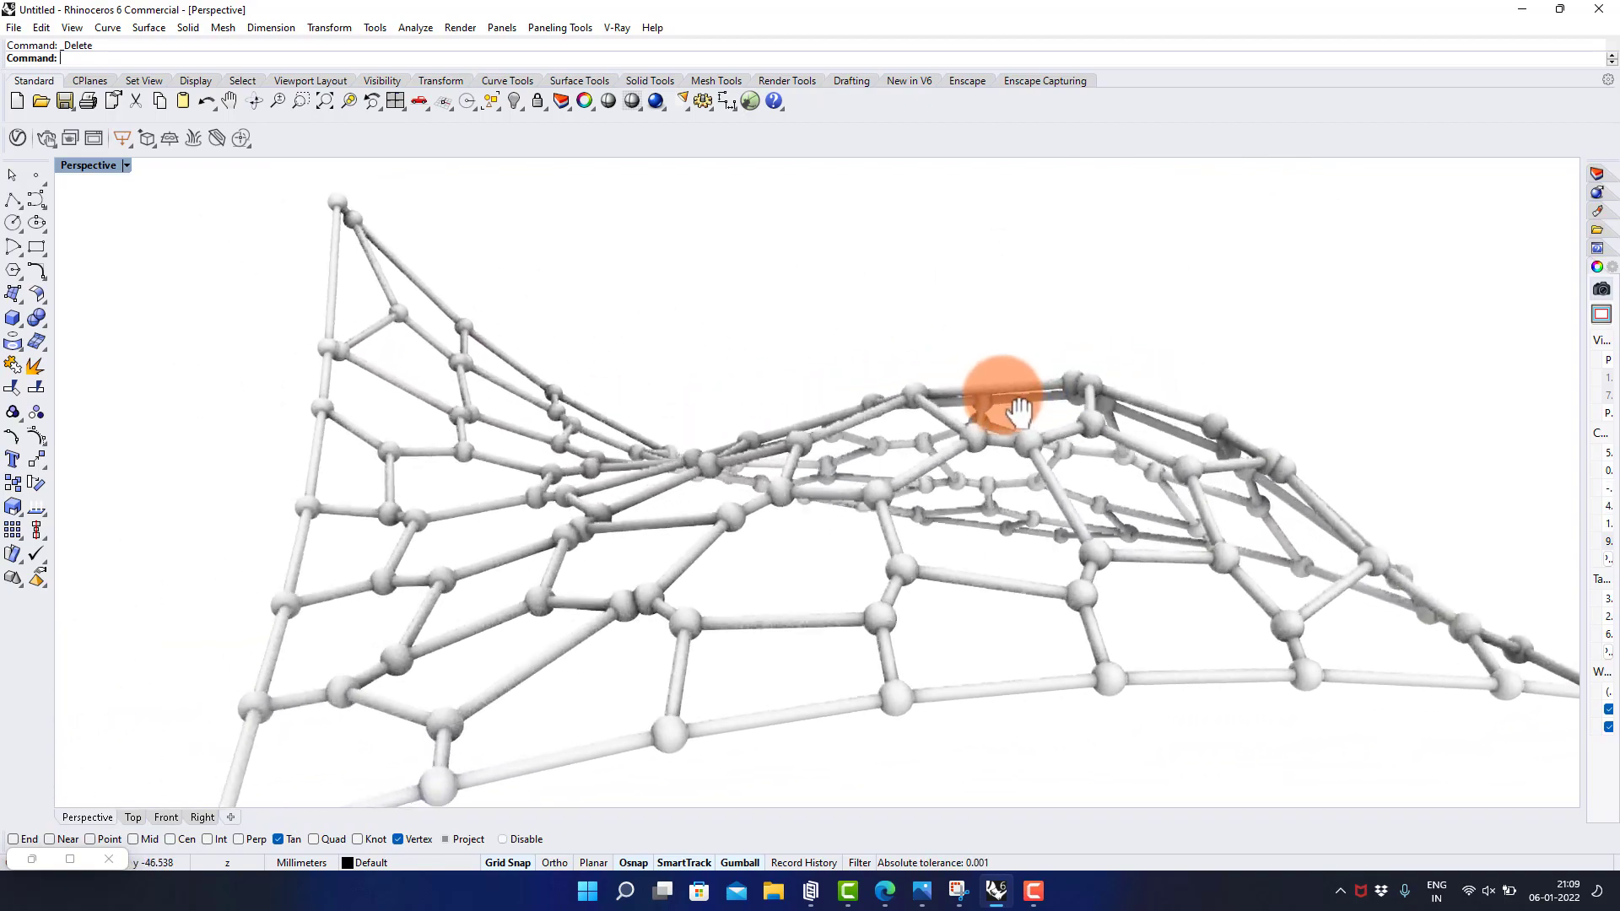
pyautogui.keyDown('shift'); pyautogui.moveTo(1009, 405); pyautogui.dragTo(1025, 399, button='right'); pyautogui.keyUp('shift')
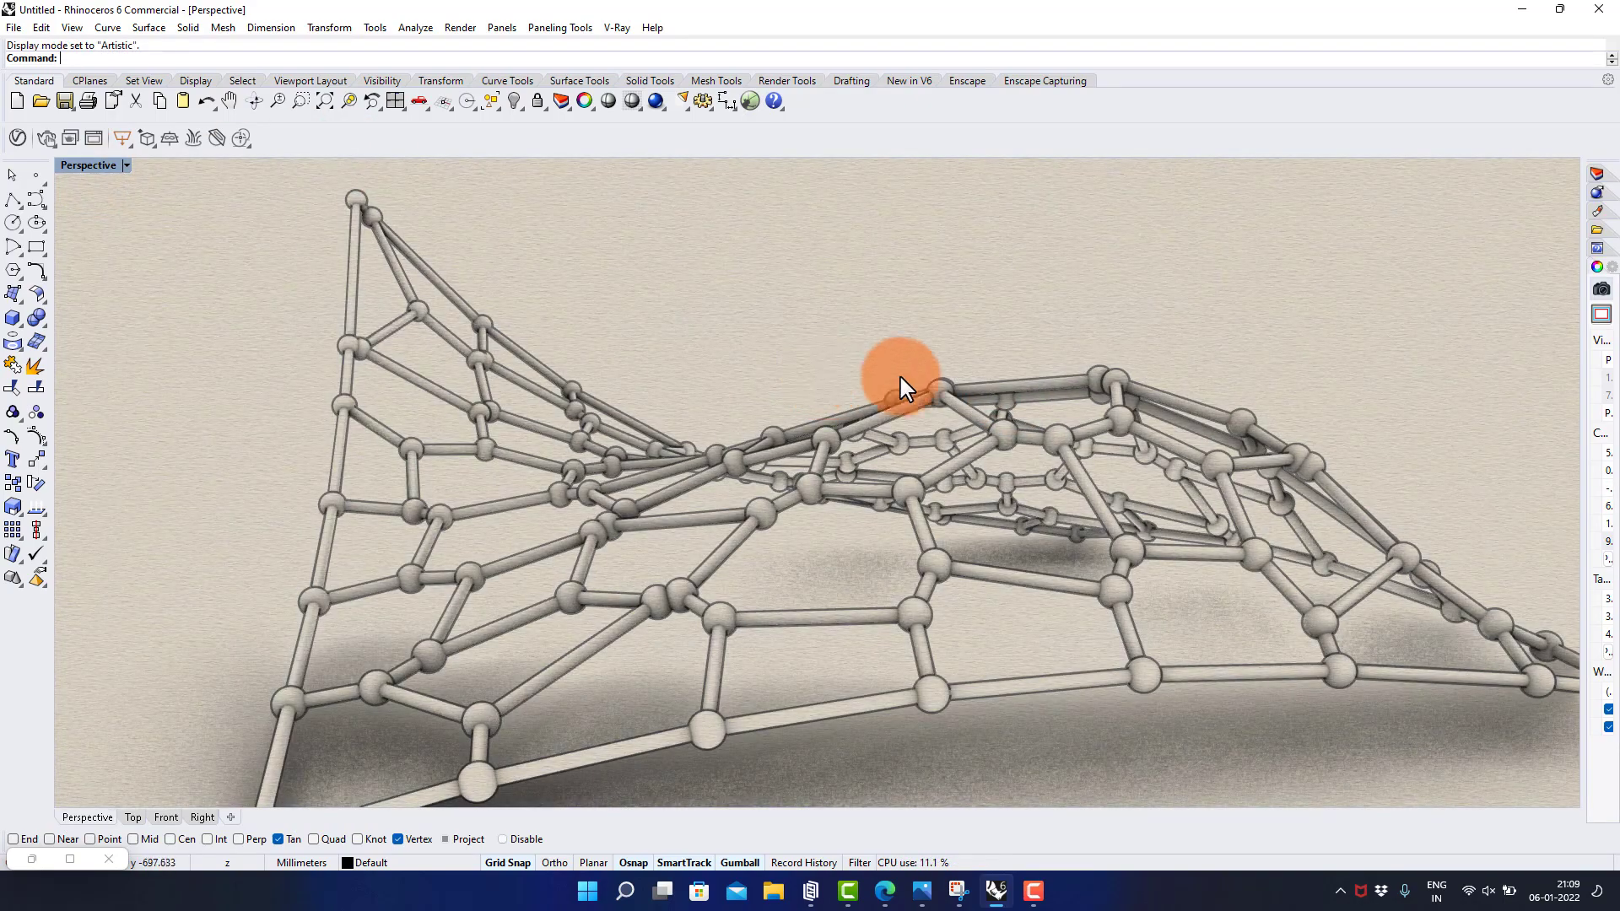